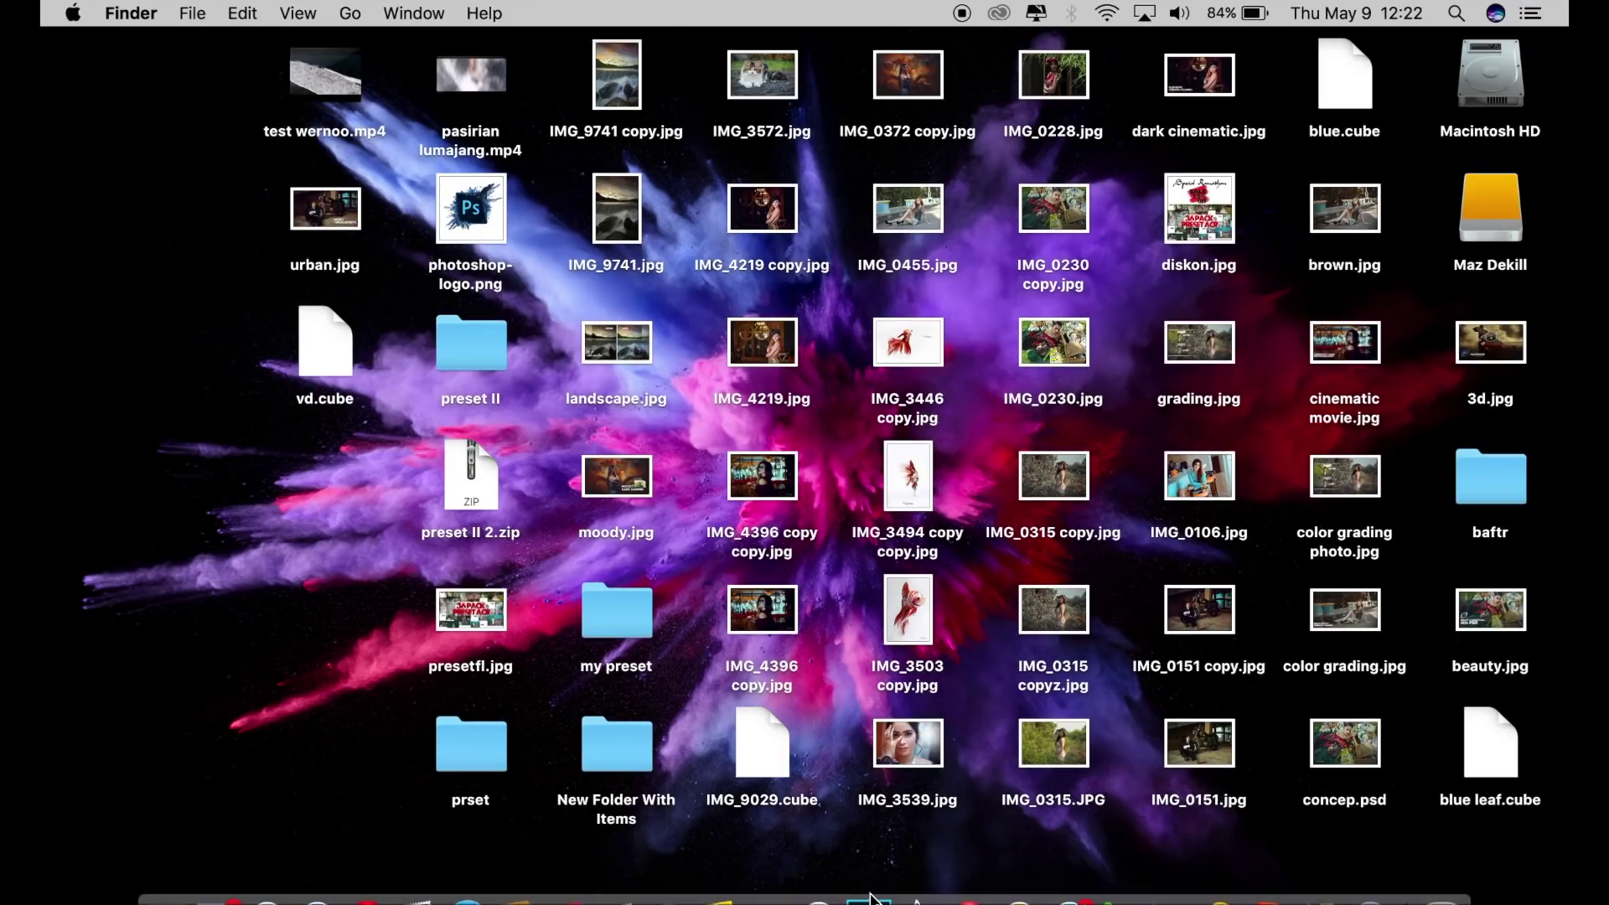
Launch Photoshop and open IMG_0228.jpg from the Desktop.
{"action": "left_click", "coordinate": [871, 901]}
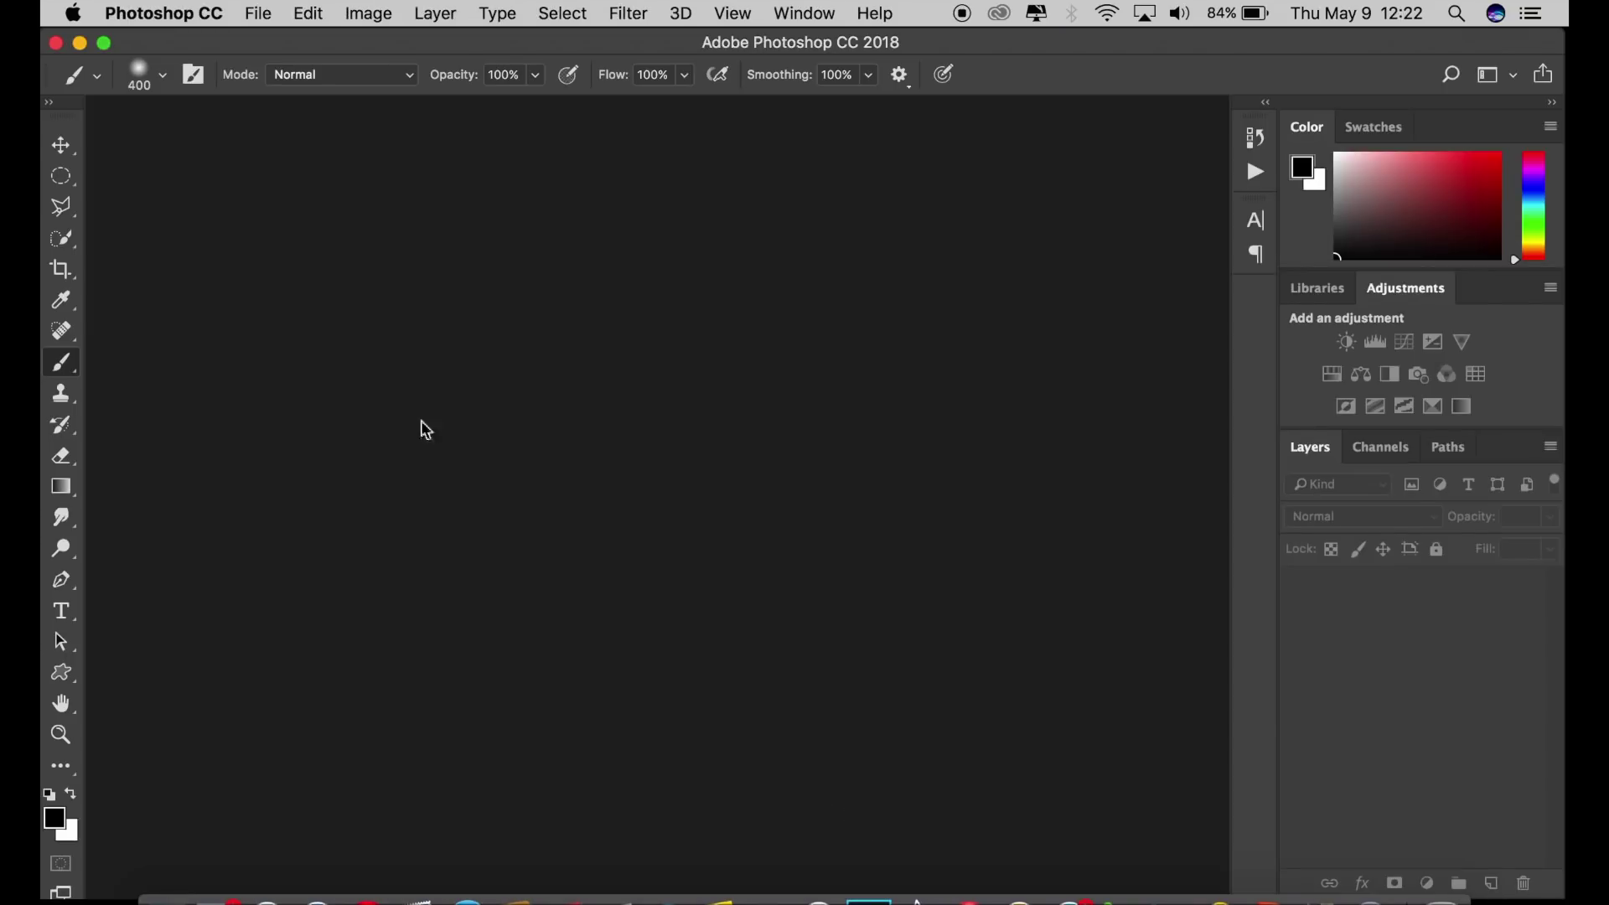
{"action": "left_click", "coordinate": [60, 145]}
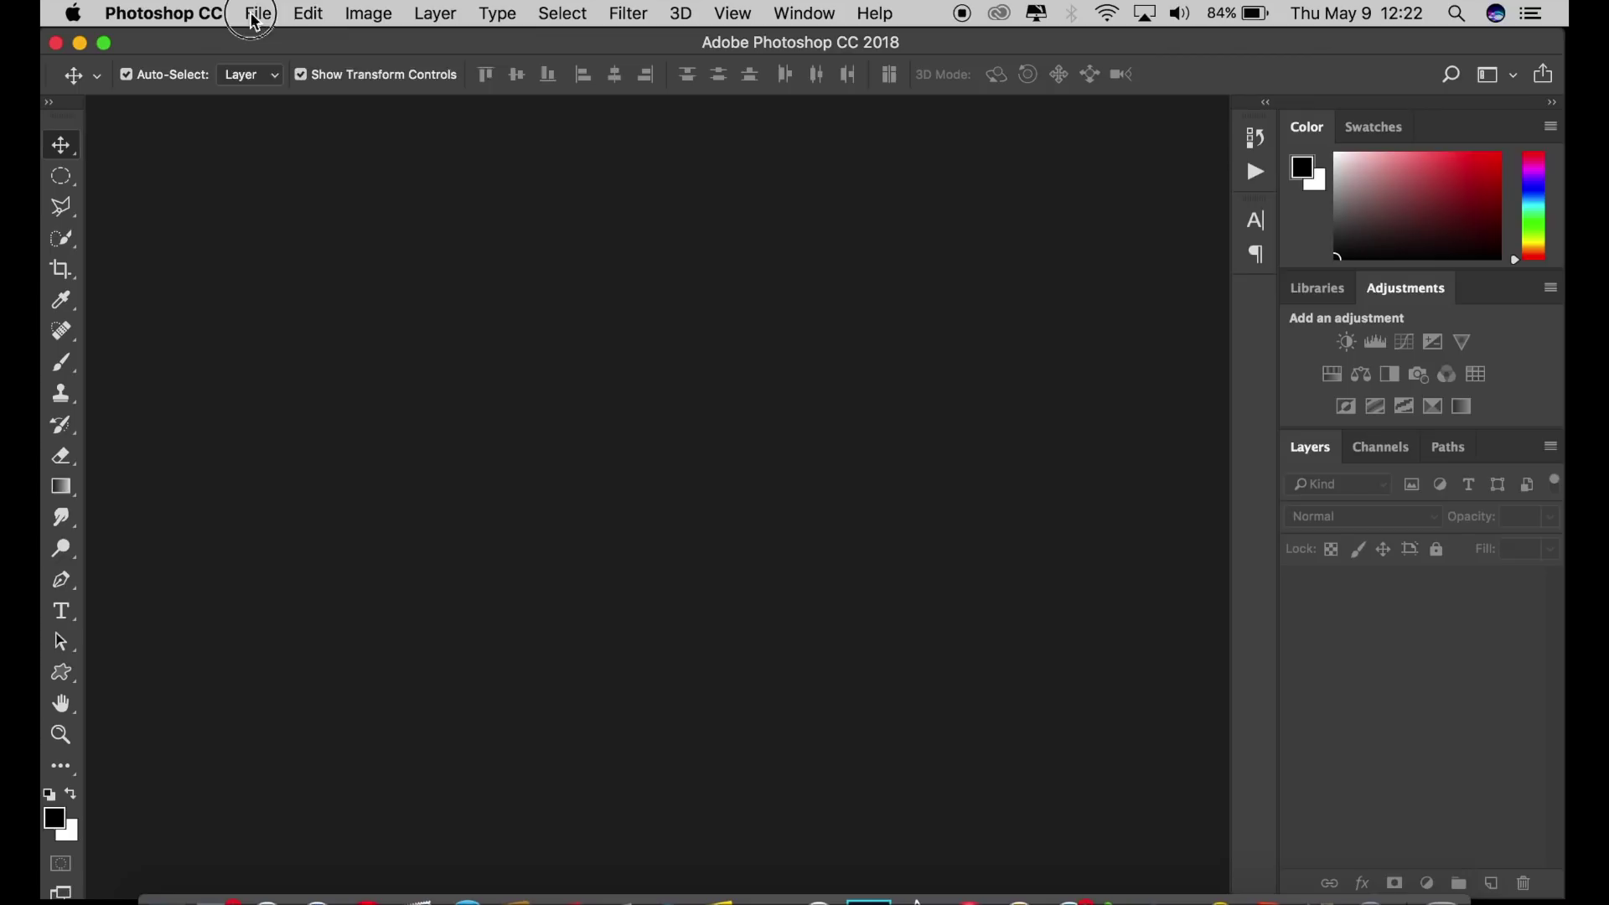
{"action": "left_click", "coordinate": [258, 13]}
{"action": "left_click", "coordinate": [275, 67]}
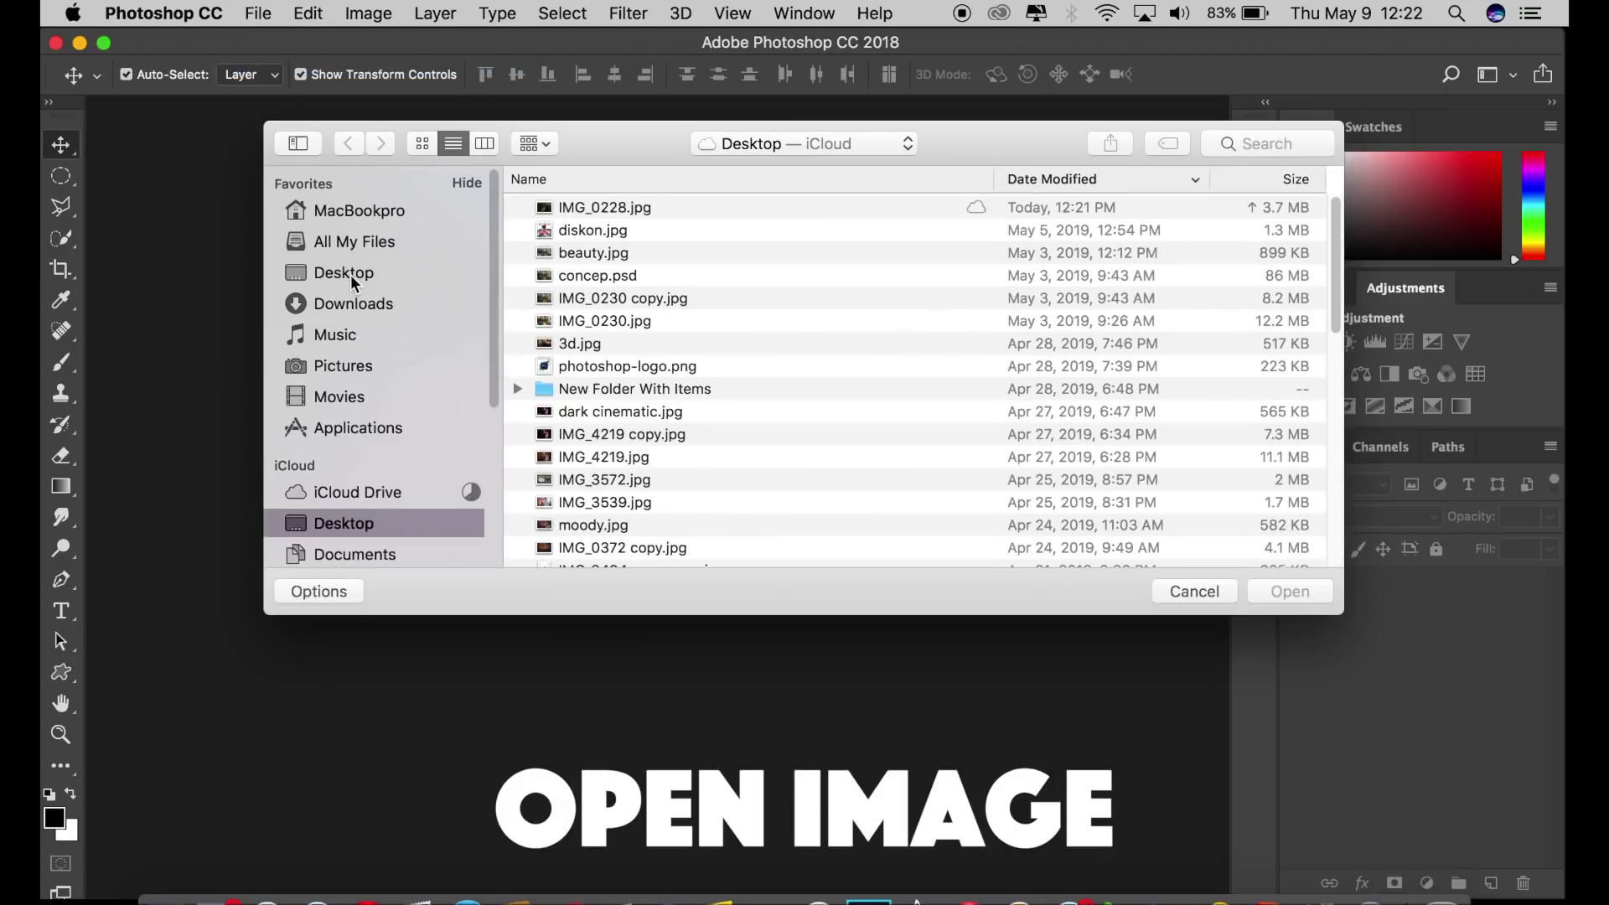
{"action": "left_click", "coordinate": [354, 283]}
{"action": "left_click", "coordinate": [604, 208]}
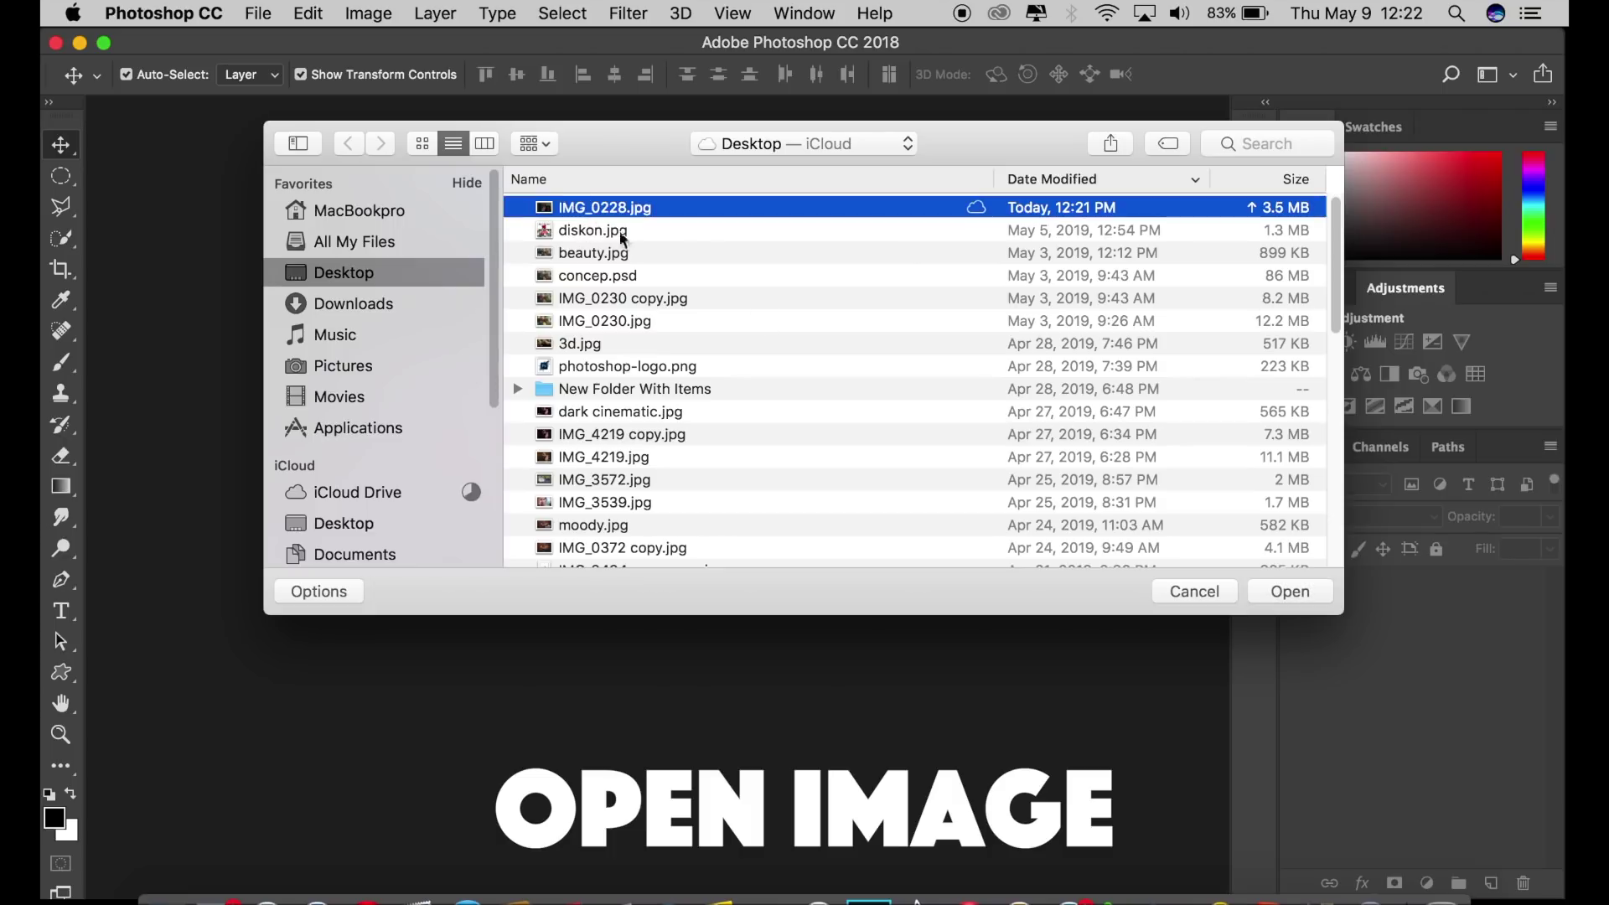
{"action": "left_click", "coordinate": [1299, 595]}
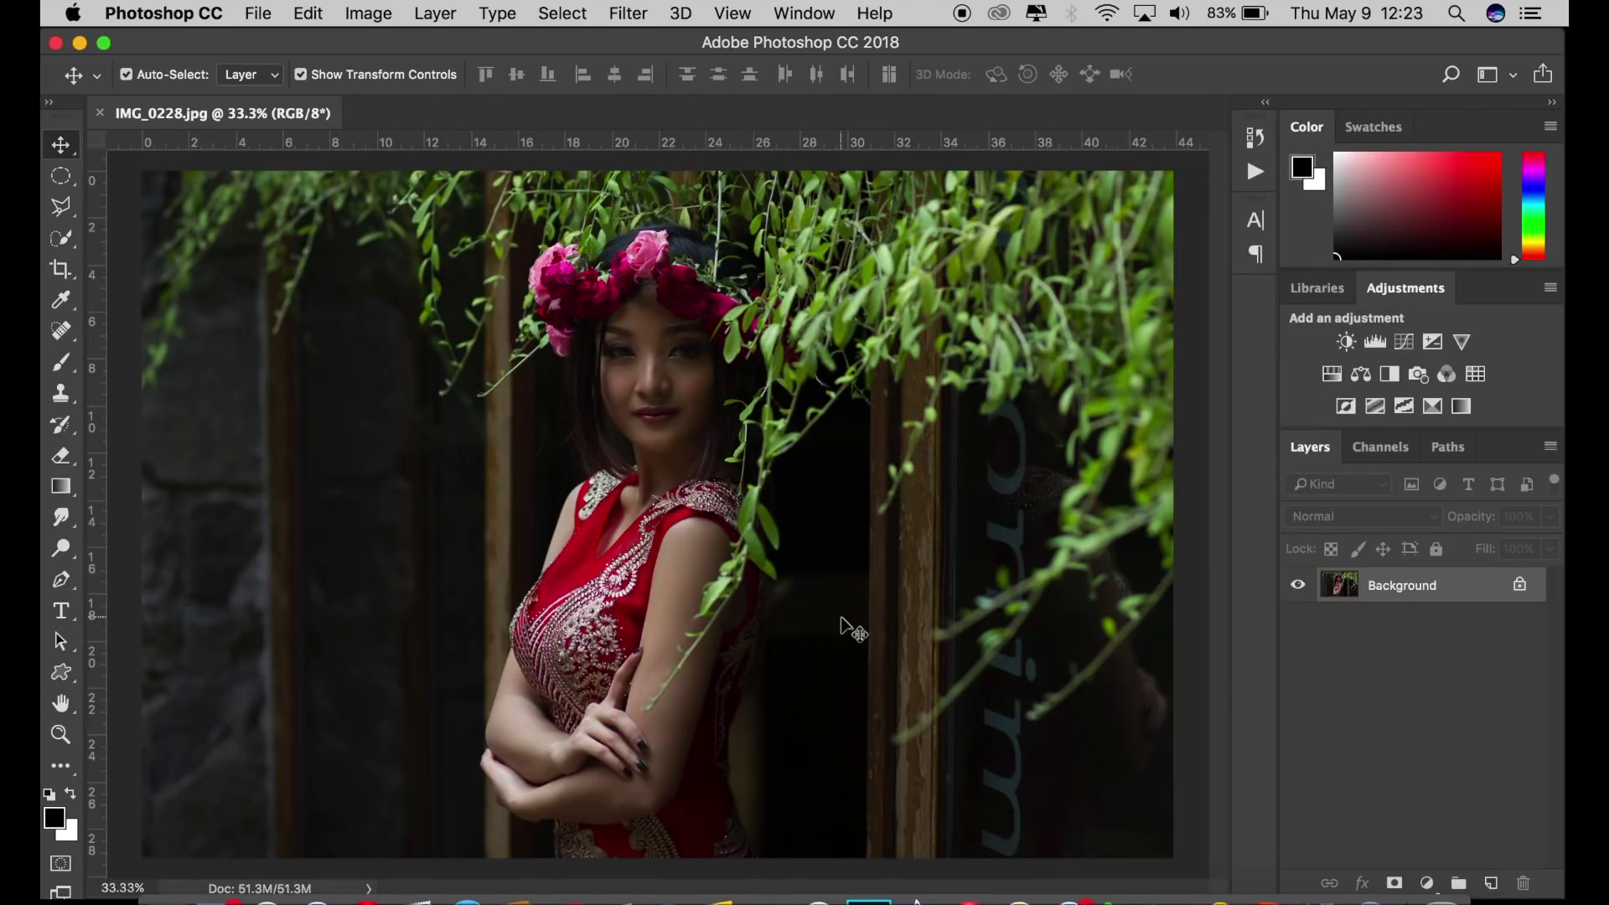
Duplicate the Background layer and apply the Camera Raw Filter to the copy.
{"action": "left_click_drag", "start_coordinate": [1489, 584], "coordinate": [1491, 877]}
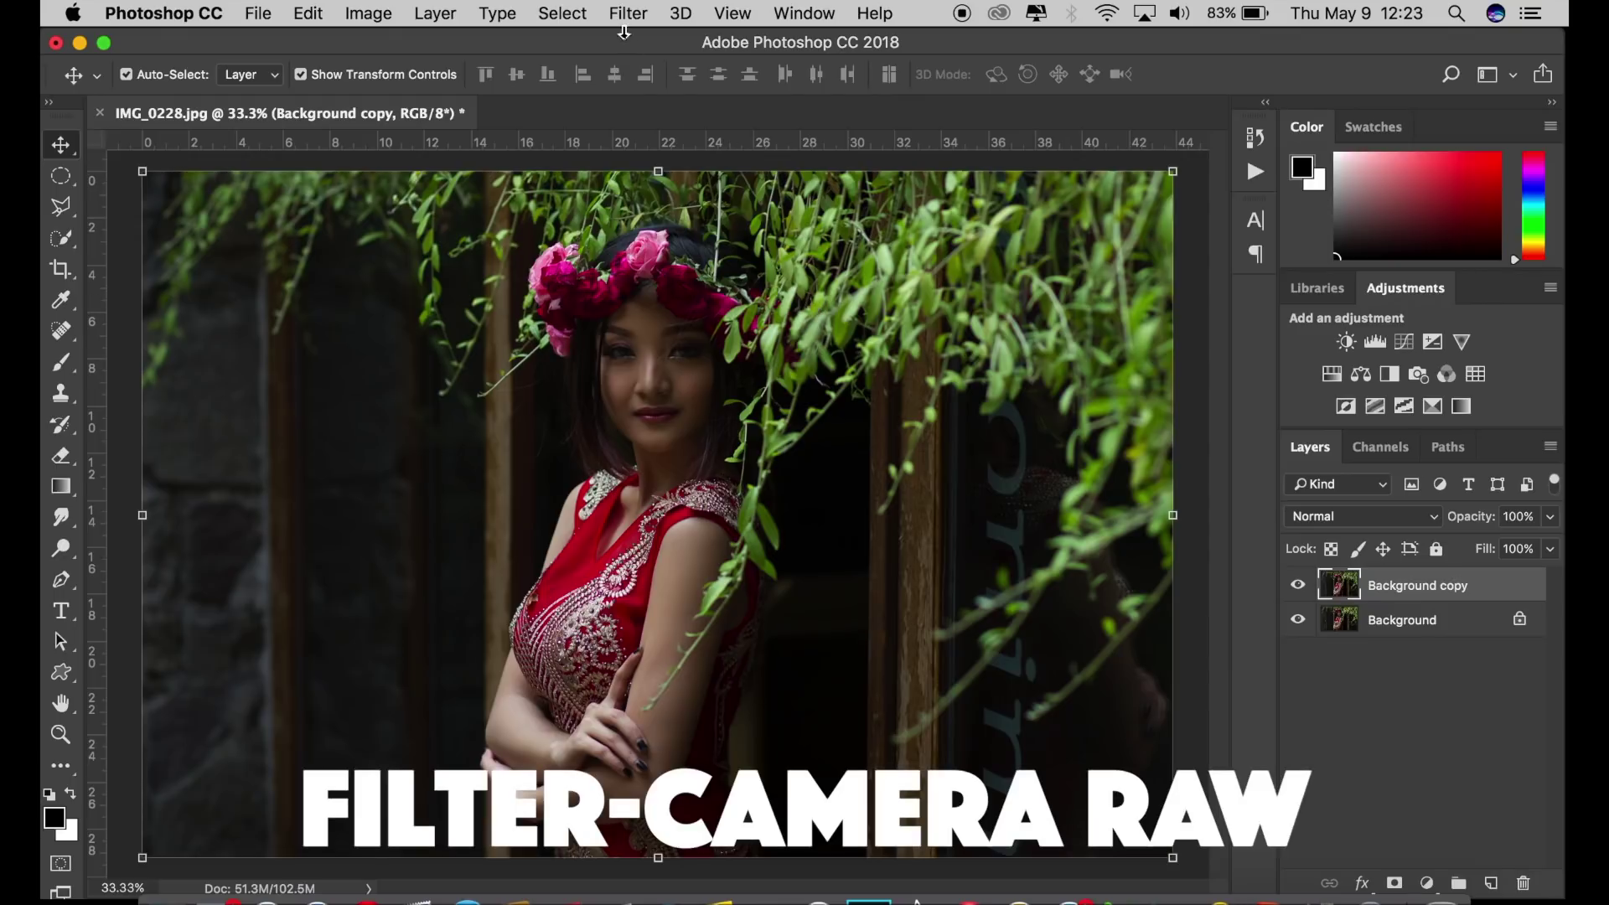
{"action": "left_click", "coordinate": [628, 14]}
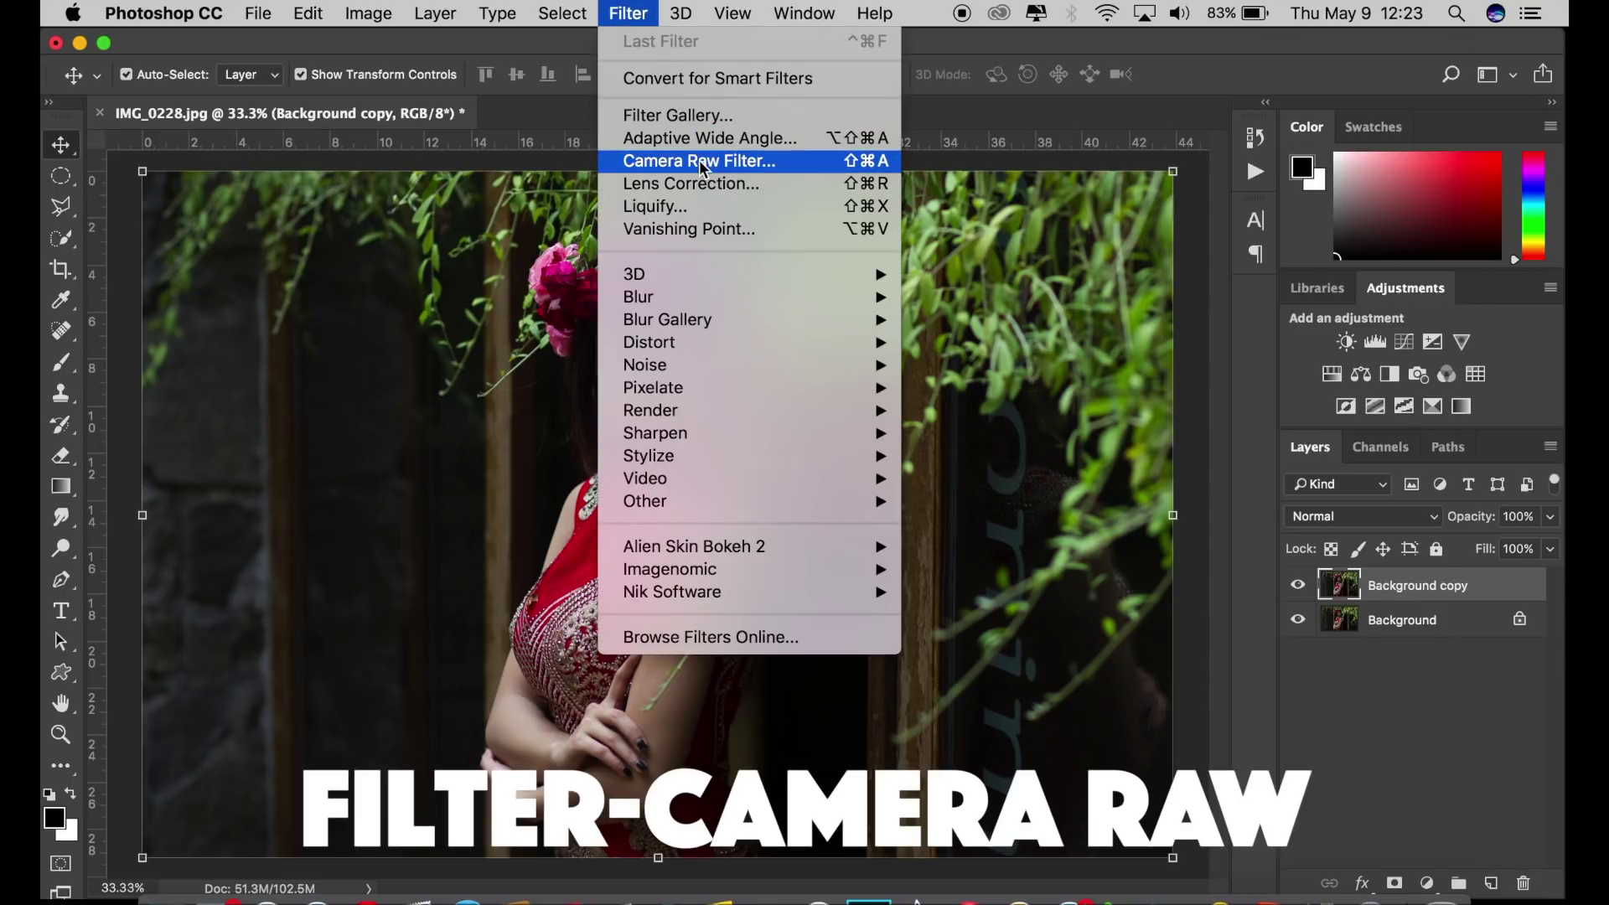
{"action": "left_click", "coordinate": [701, 163]}
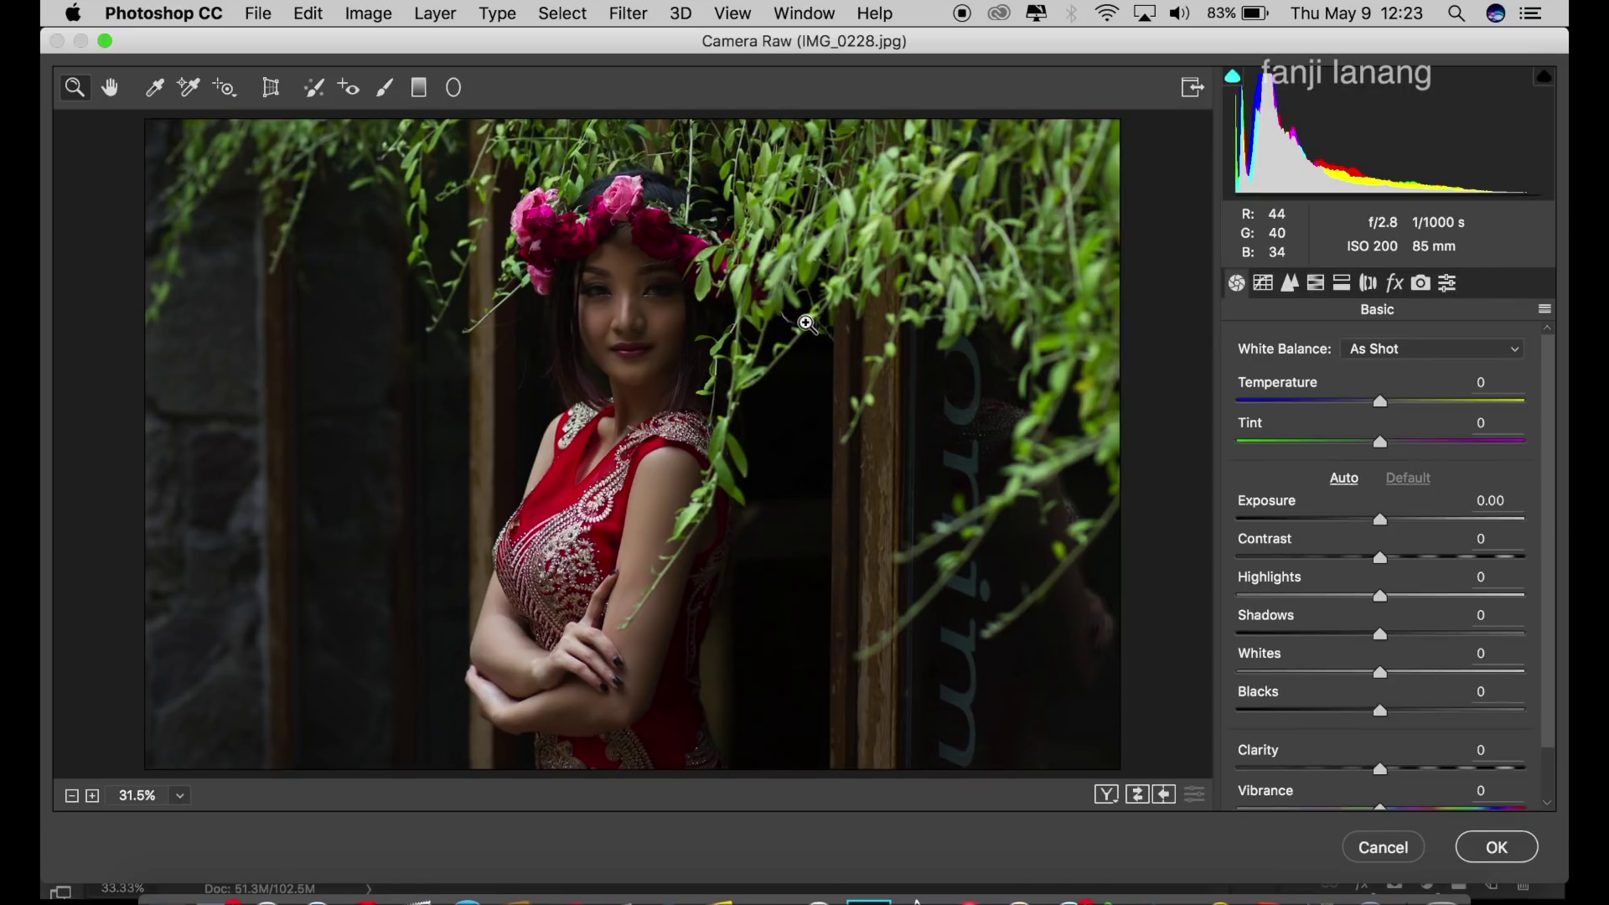
Raise the point tone curve's midpoint from input 128 to output 192.
{"action": "left_click", "coordinate": [1263, 283]}
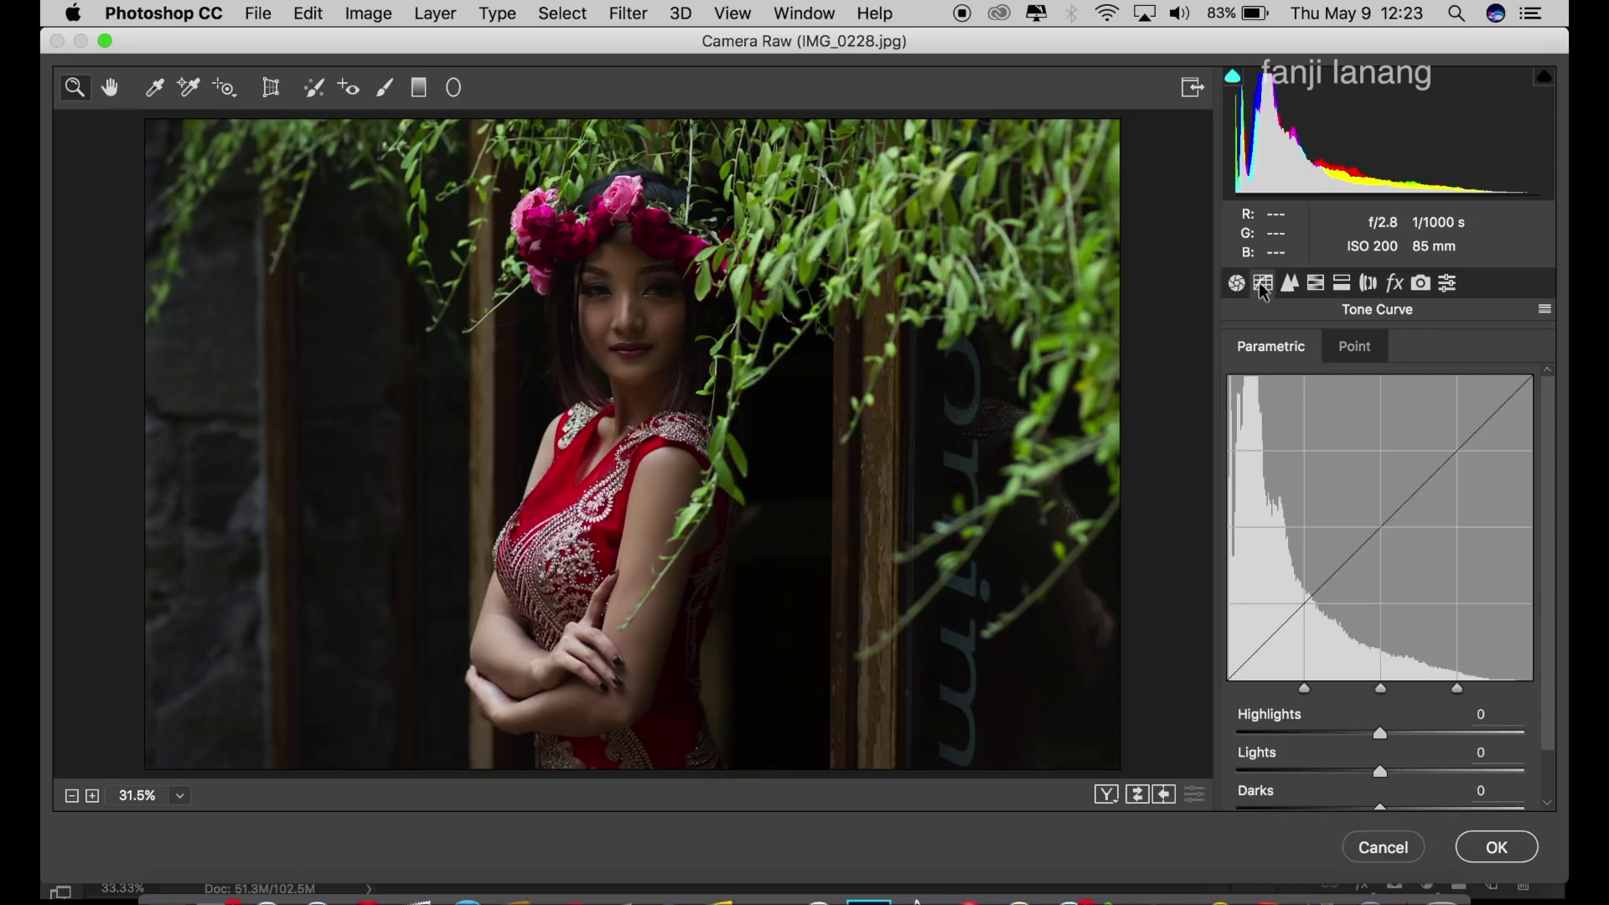
{"action": "left_click", "coordinate": [1349, 346]}
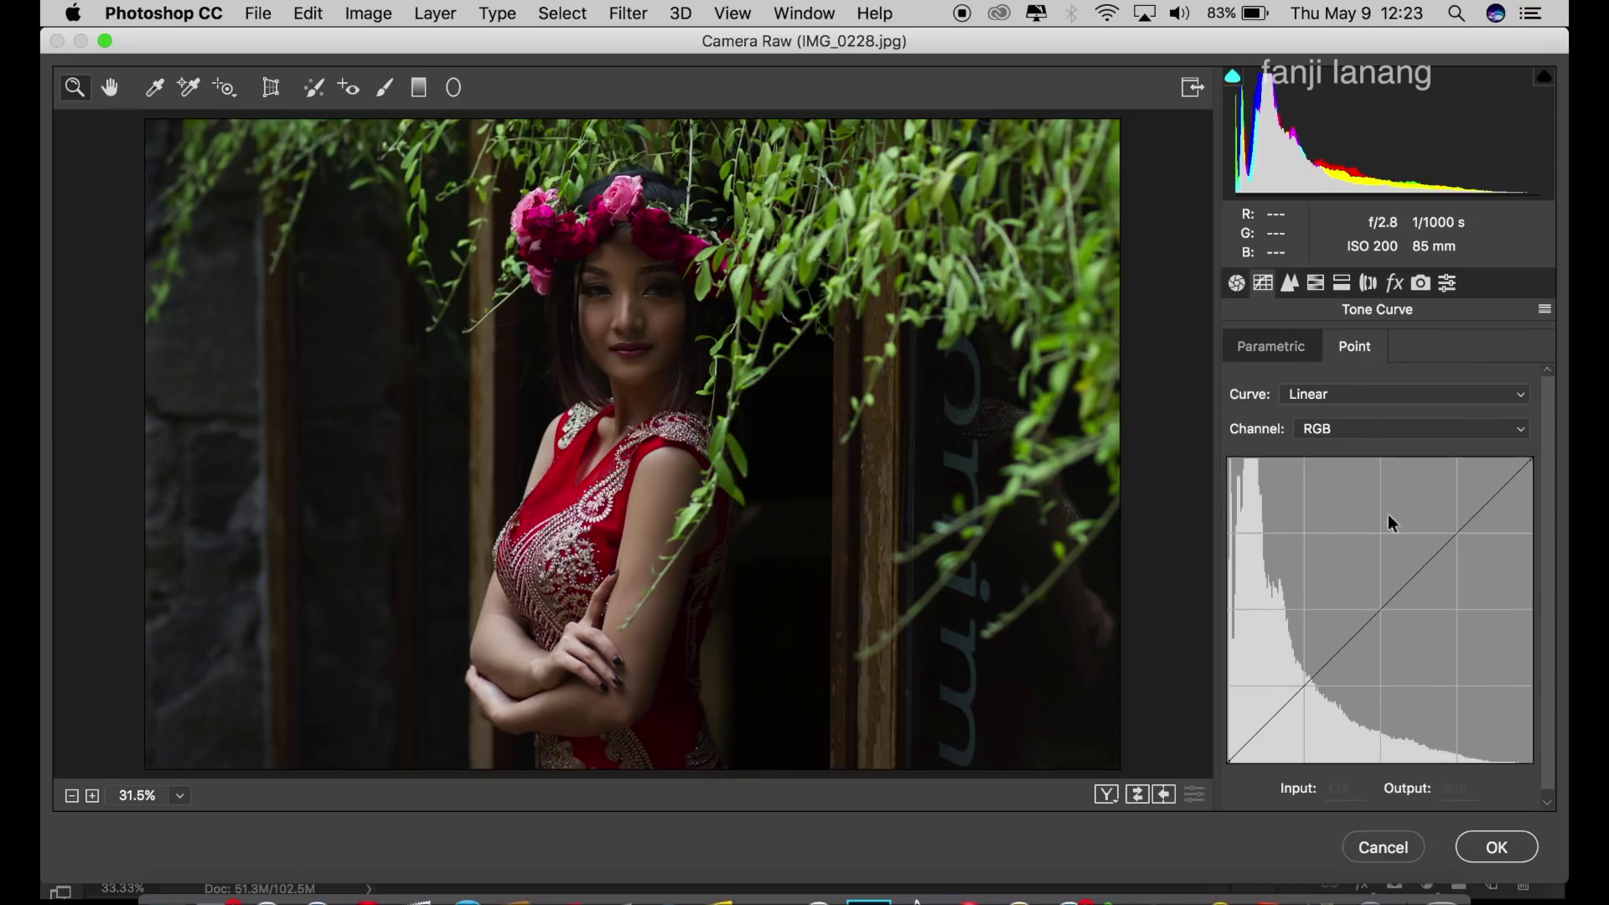
{"action": "left_click_drag", "start_coordinate": [1384, 606], "coordinate": [1379, 532]}
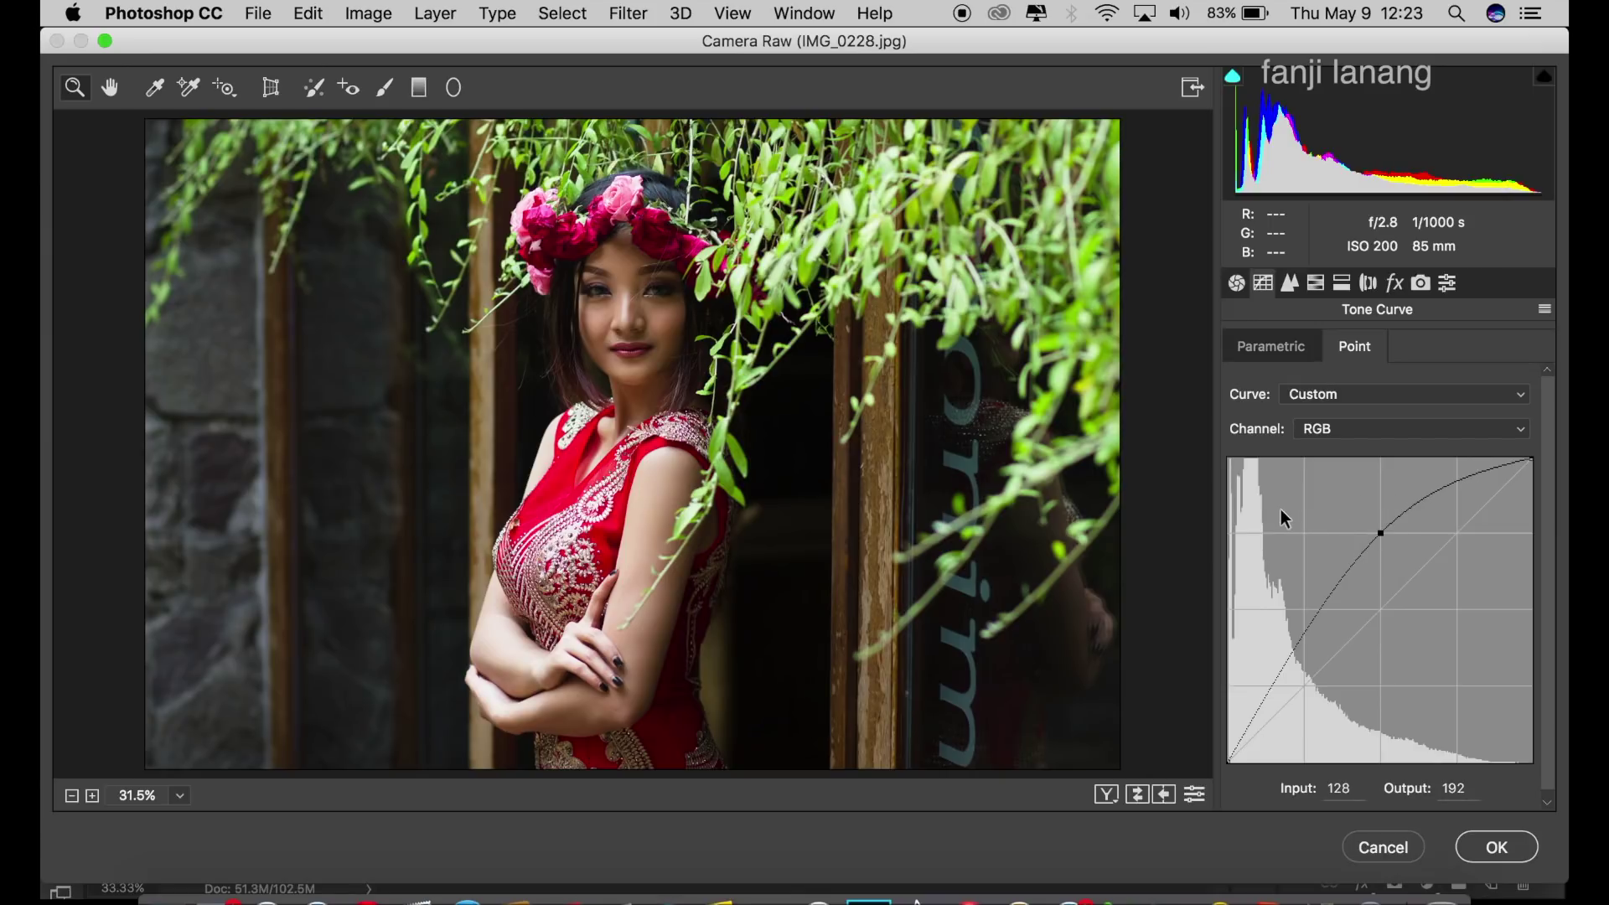
{"action": "left_click", "coordinate": [1239, 286]}
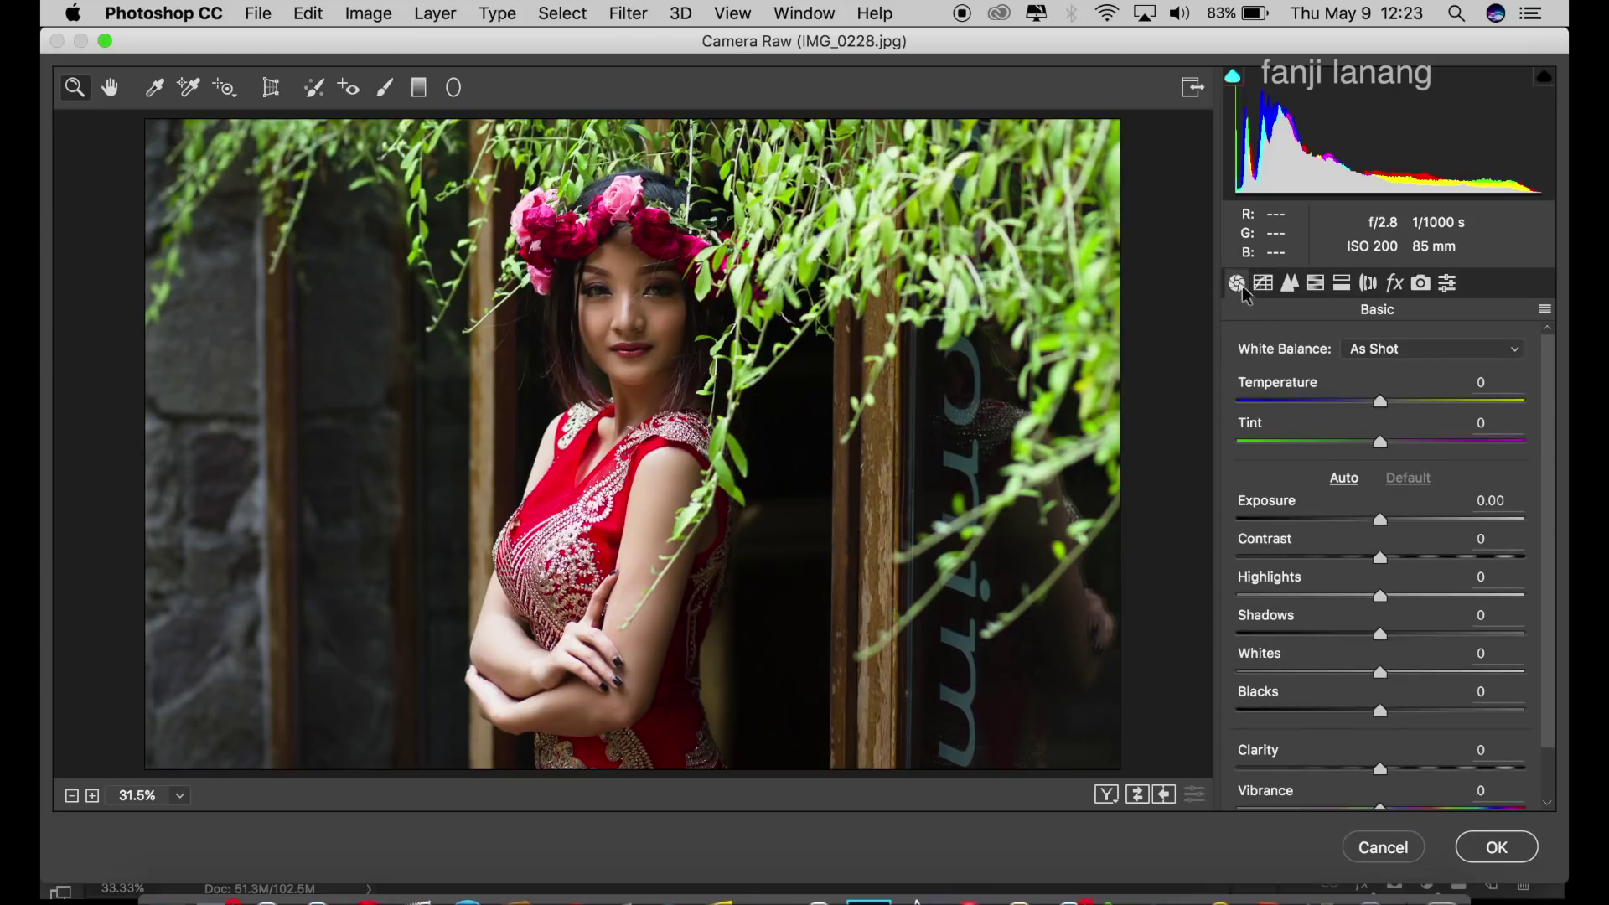
Draw a radial filter oval over the woman with Exposure +1.00.
{"action": "left_click", "coordinate": [456, 88]}
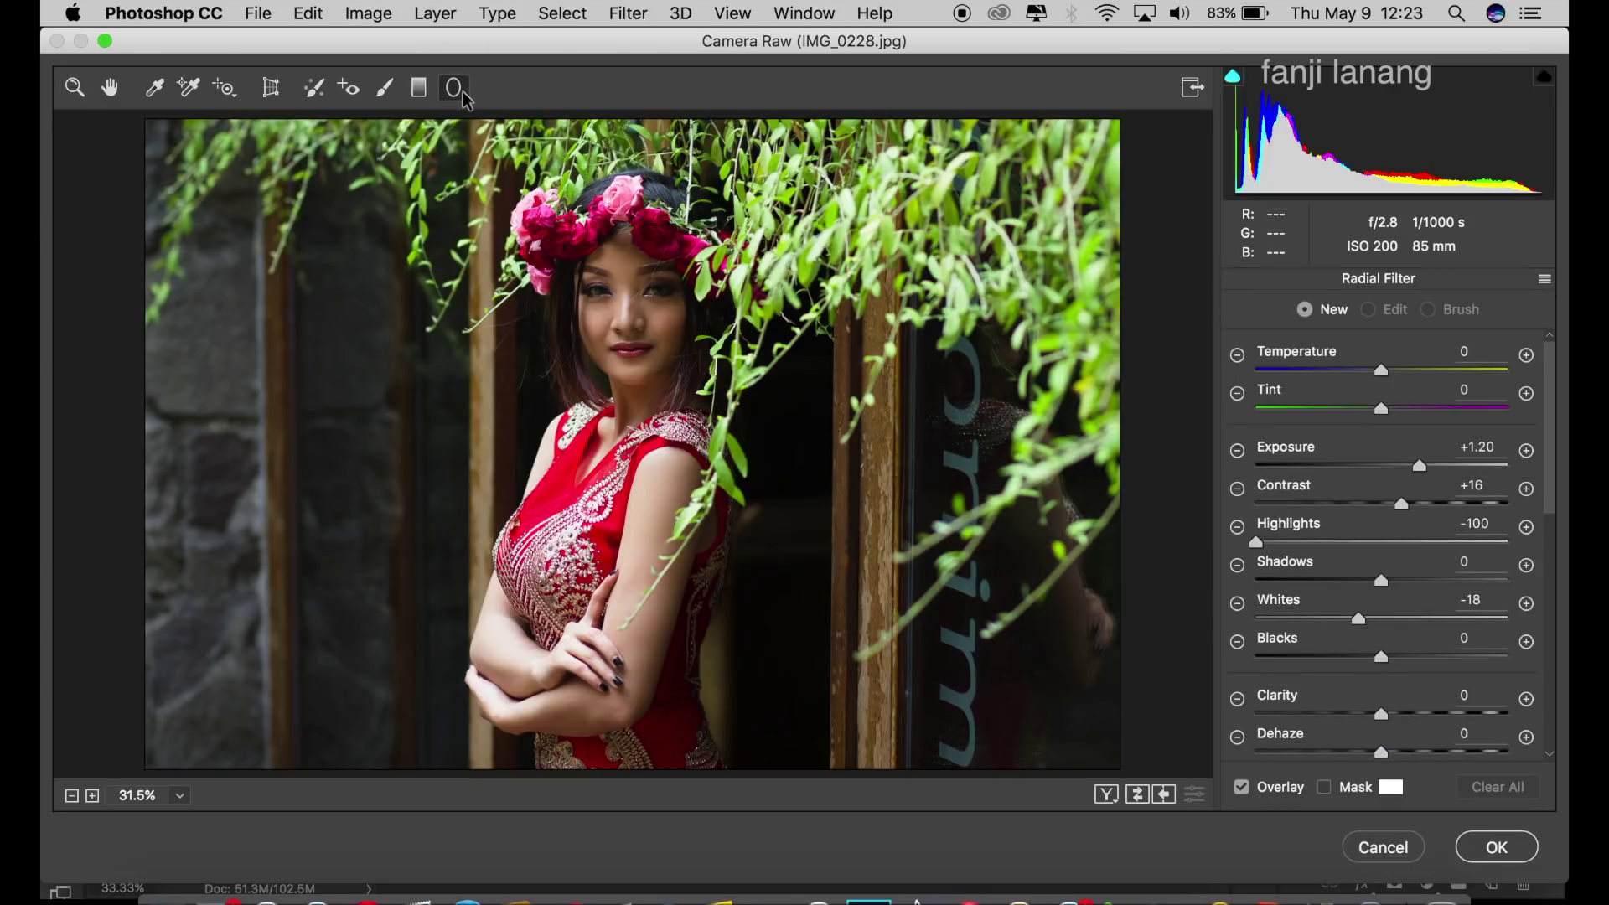
{"action": "left_click", "coordinate": [1526, 451]}
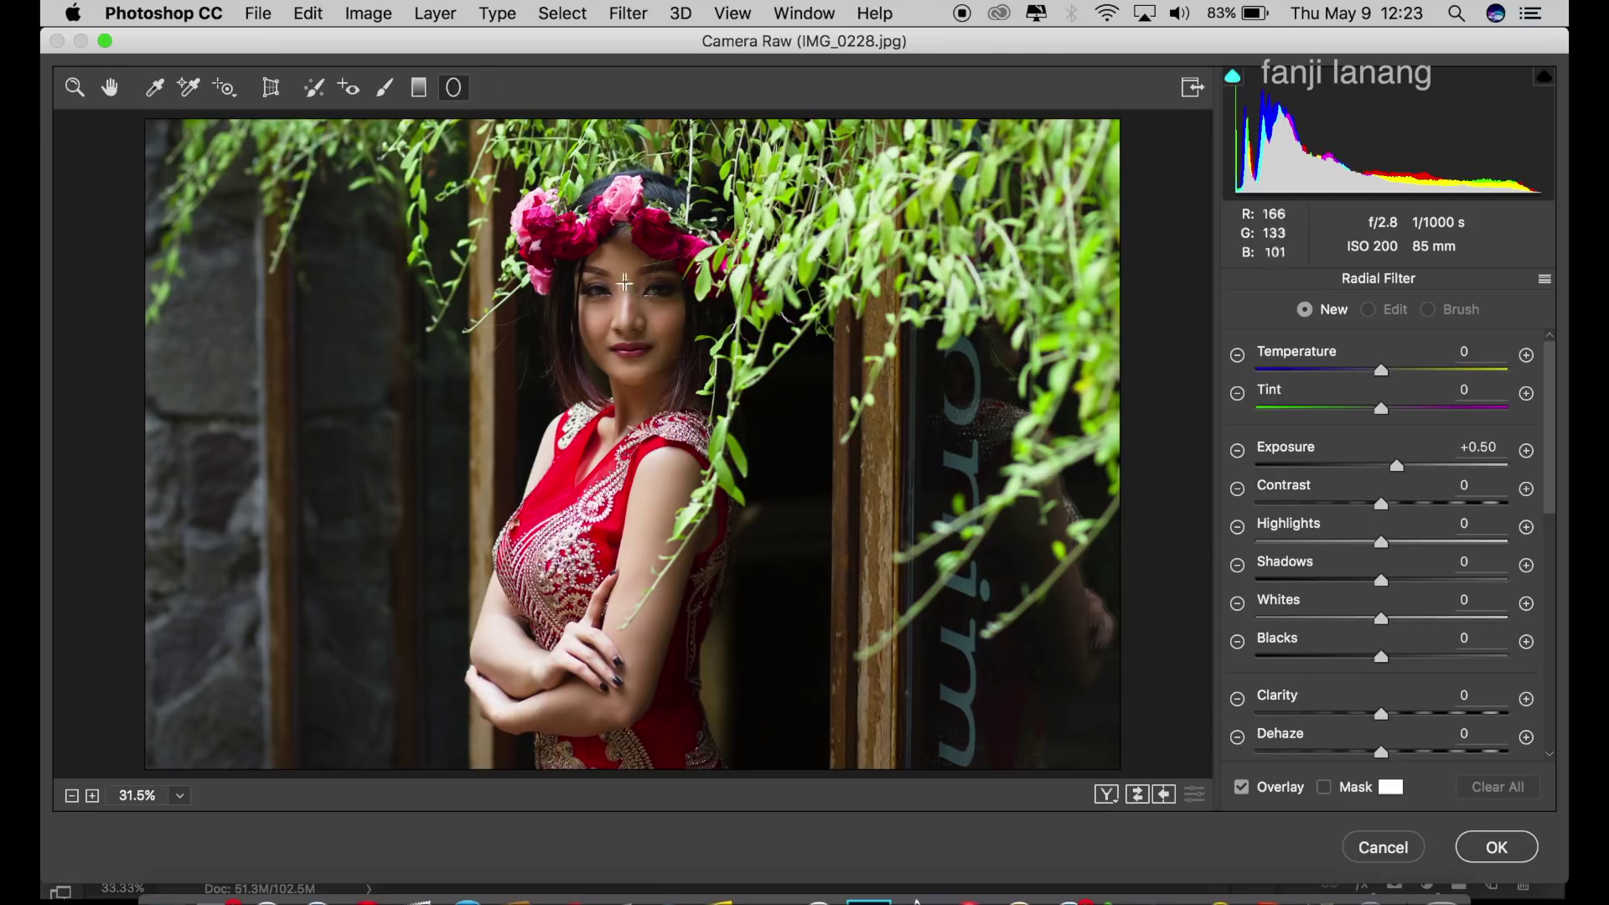
{"action": "mouse_move", "coordinate": [610, 378]}
{"action": "left_mouse_down"}
{"action": "mouse_move", "coordinate": [662, 517]}
{"action": "mouse_move", "coordinate": [747, 593]}
{"action": "mouse_move", "coordinate": [706, 597]}
{"action": "left_mouse_up"}
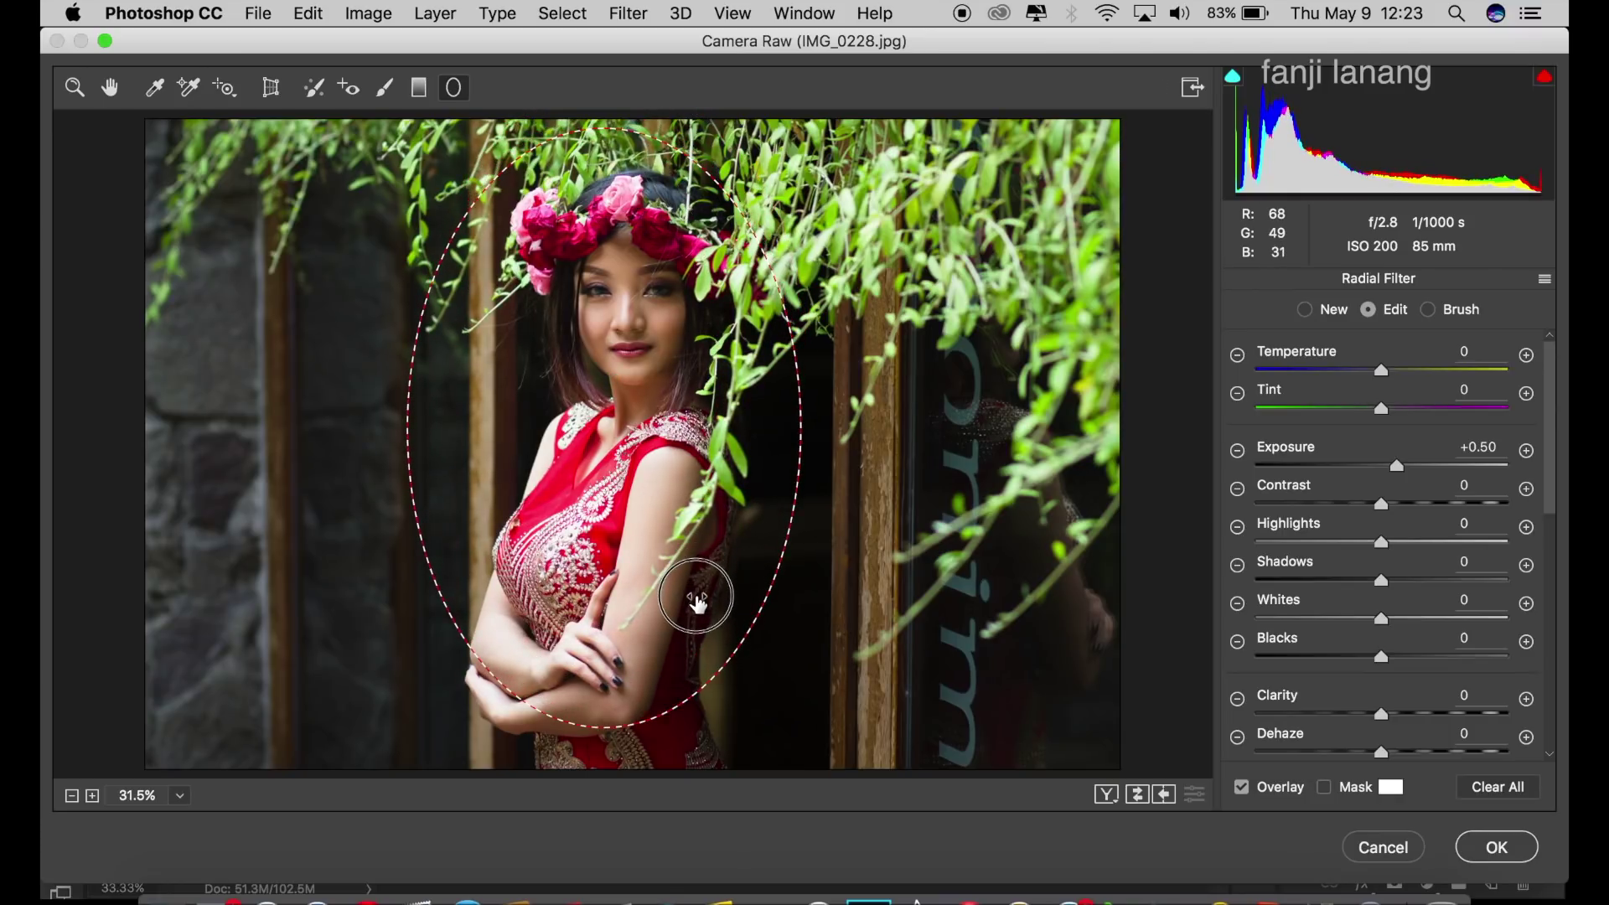
{"action": "left_click_drag", "start_coordinate": [801, 428], "coordinate": [828, 429]}
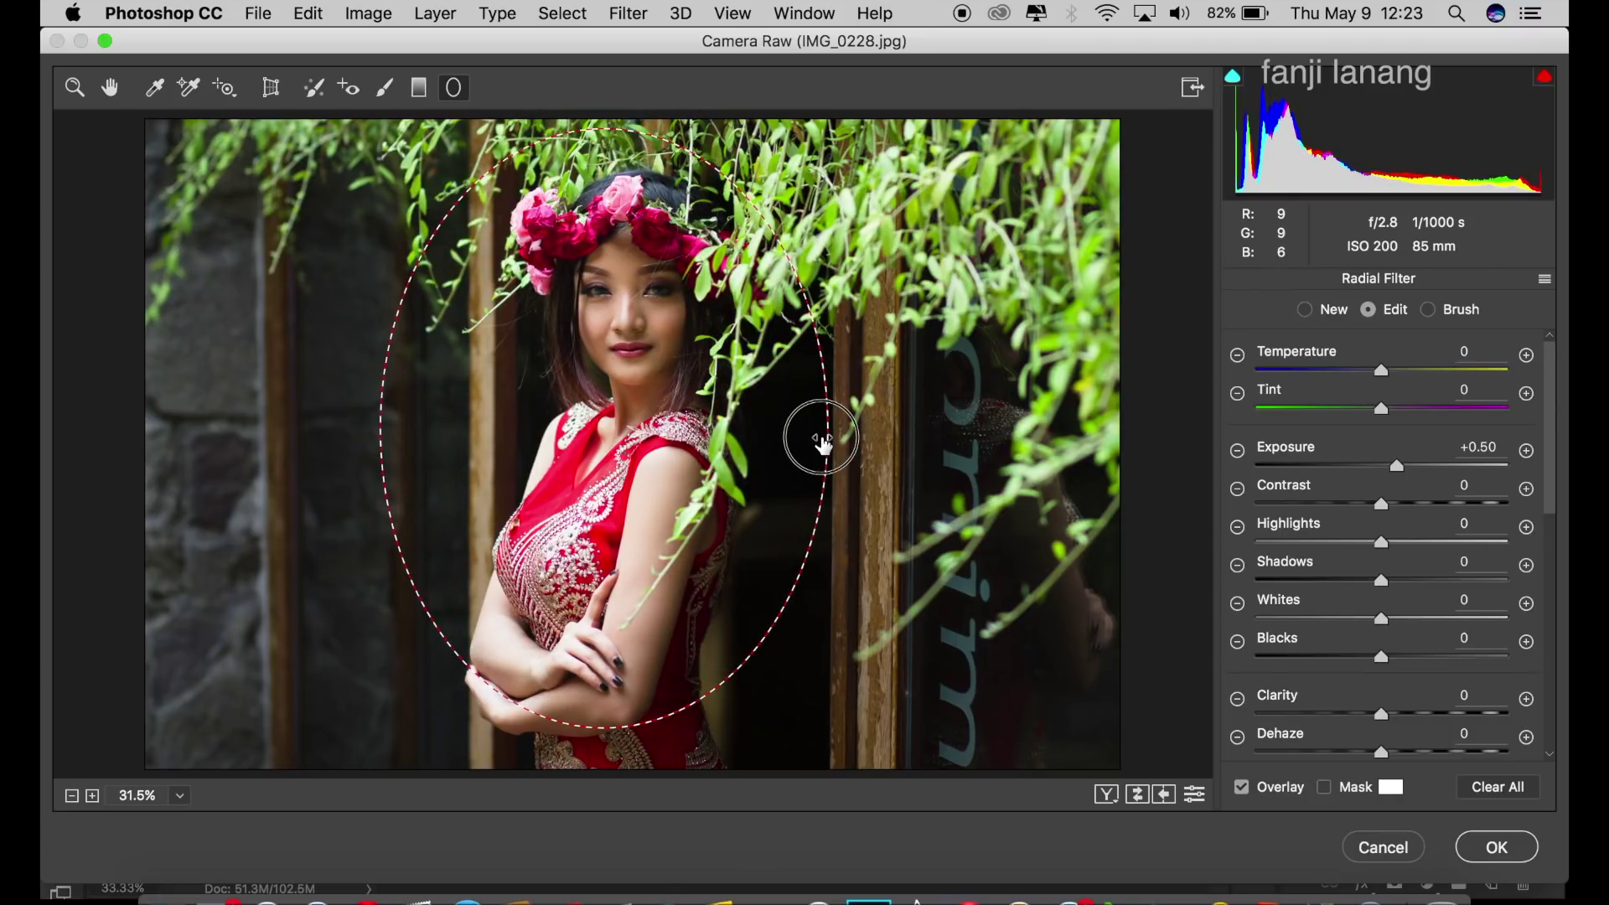
{"action": "left_click_drag", "start_coordinate": [1403, 473], "coordinate": [1411, 473]}
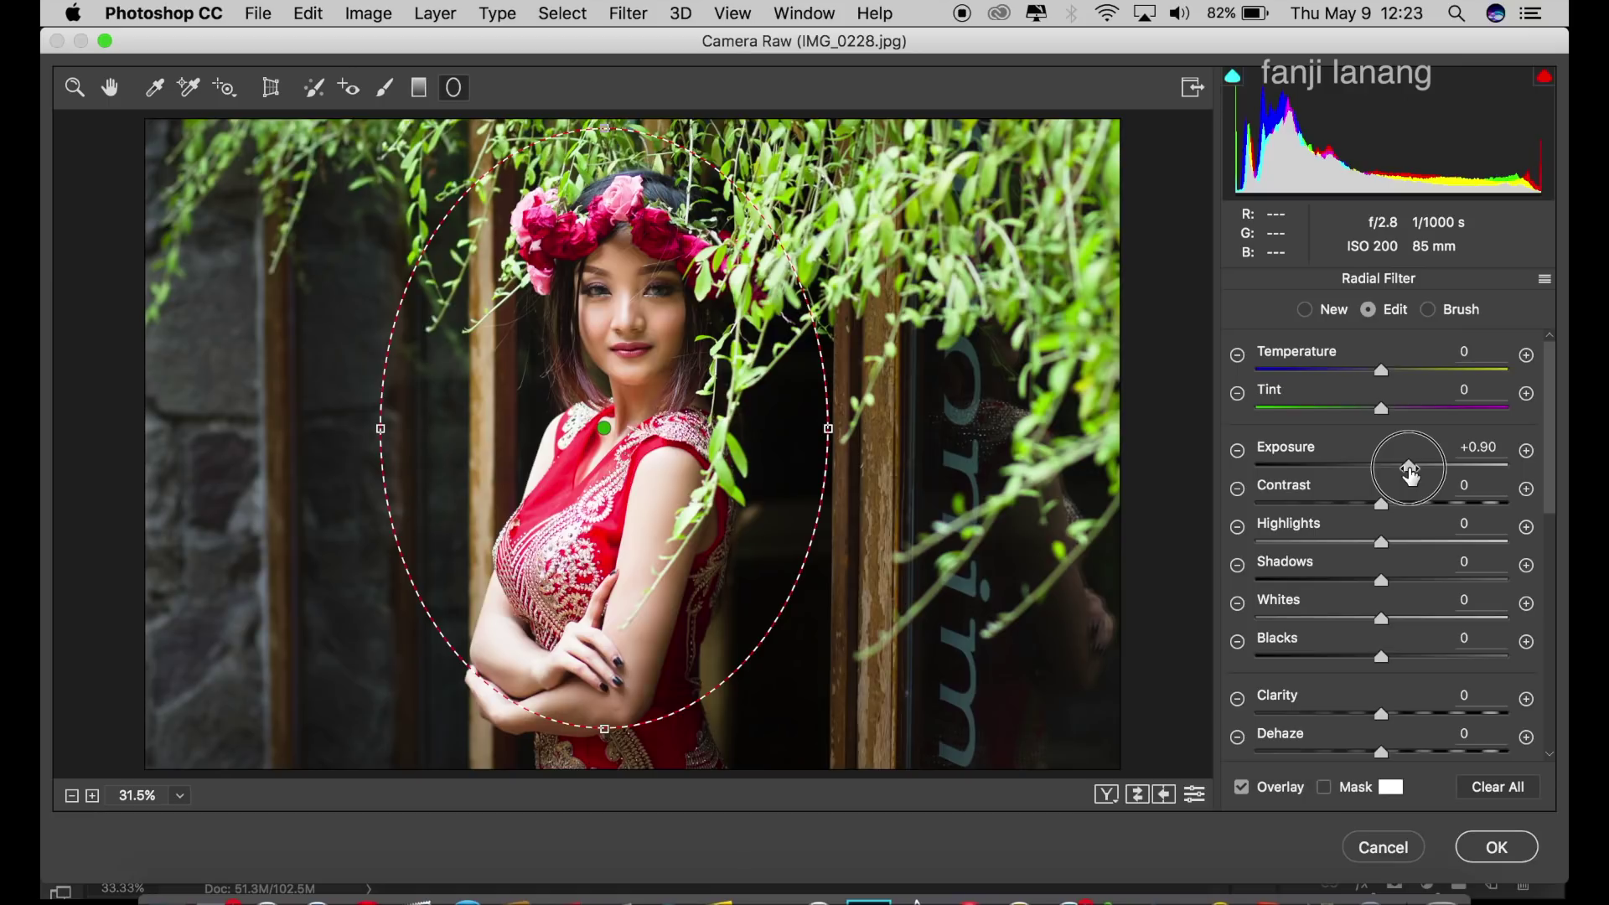
{"action": "left_click_drag", "start_coordinate": [1411, 474], "coordinate": [1413, 471]}
Reposition and stretch the oval, lowering its Highlights to -35 and Whites to -15.
{"action": "left_click_drag", "start_coordinate": [726, 456], "coordinate": [753, 440]}
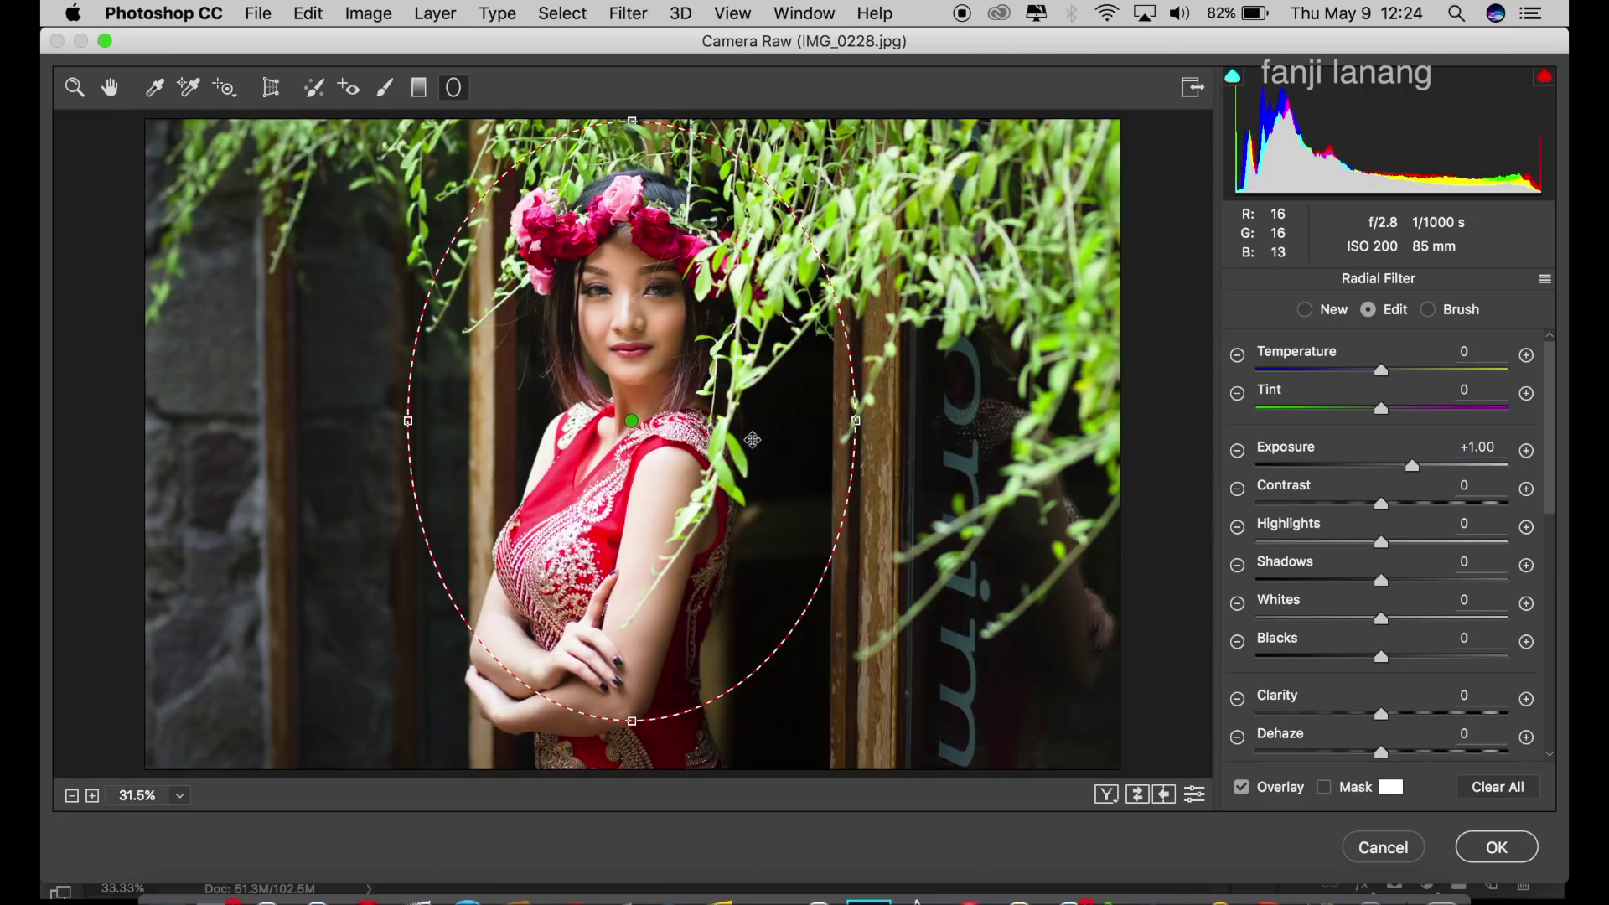
{"action": "left_click", "coordinate": [1341, 540]}
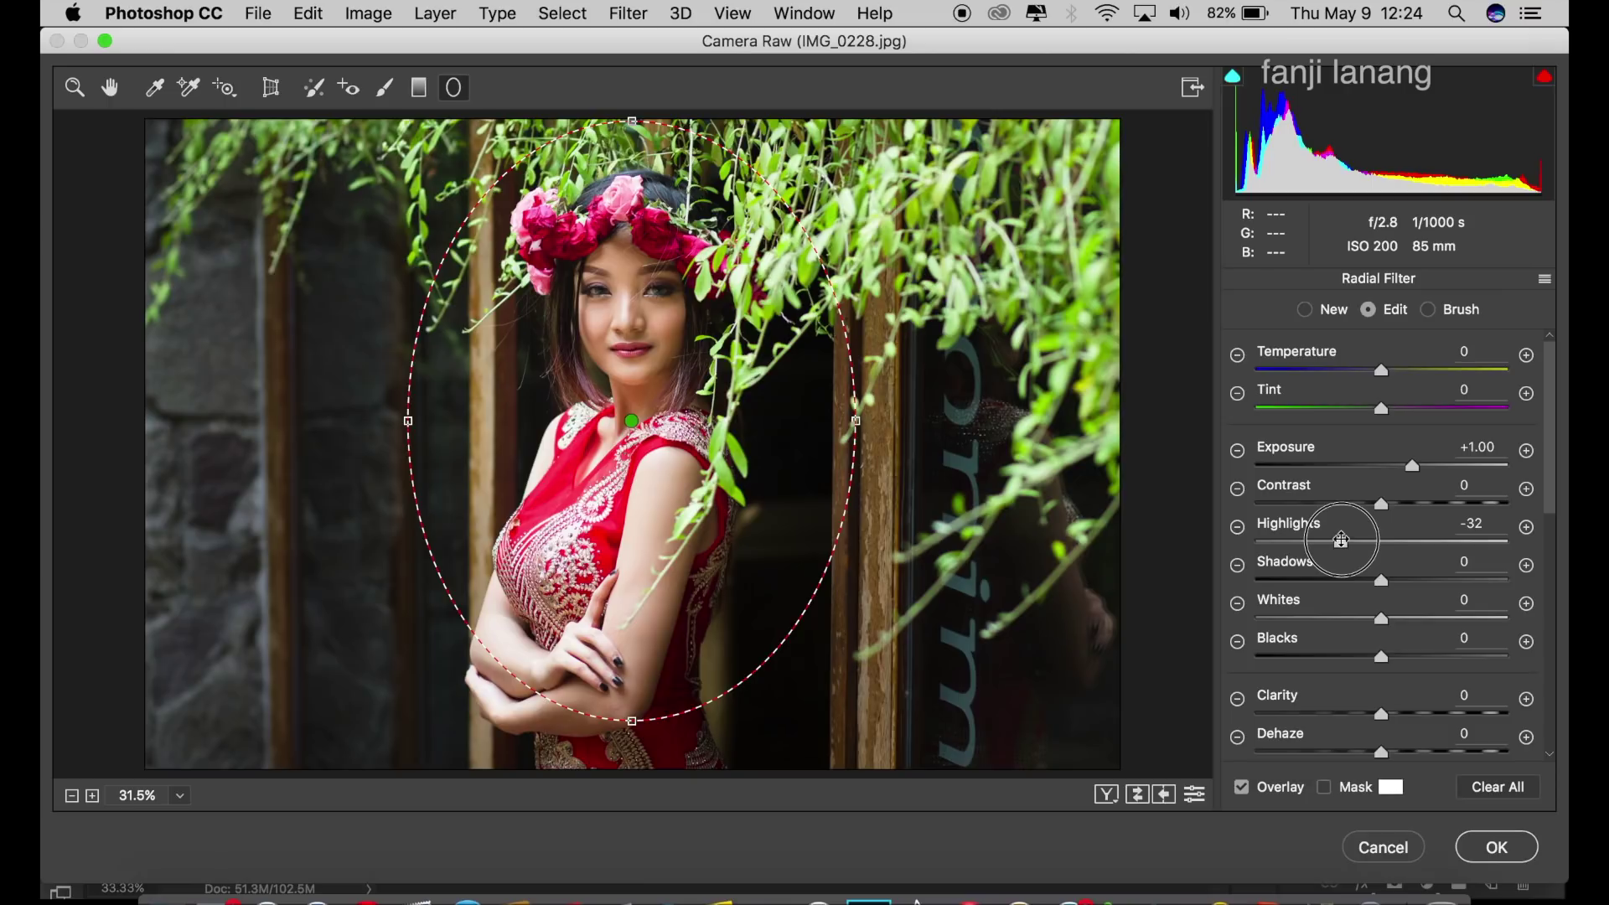
{"action": "left_click_drag", "start_coordinate": [632, 720], "coordinate": [632, 765]}
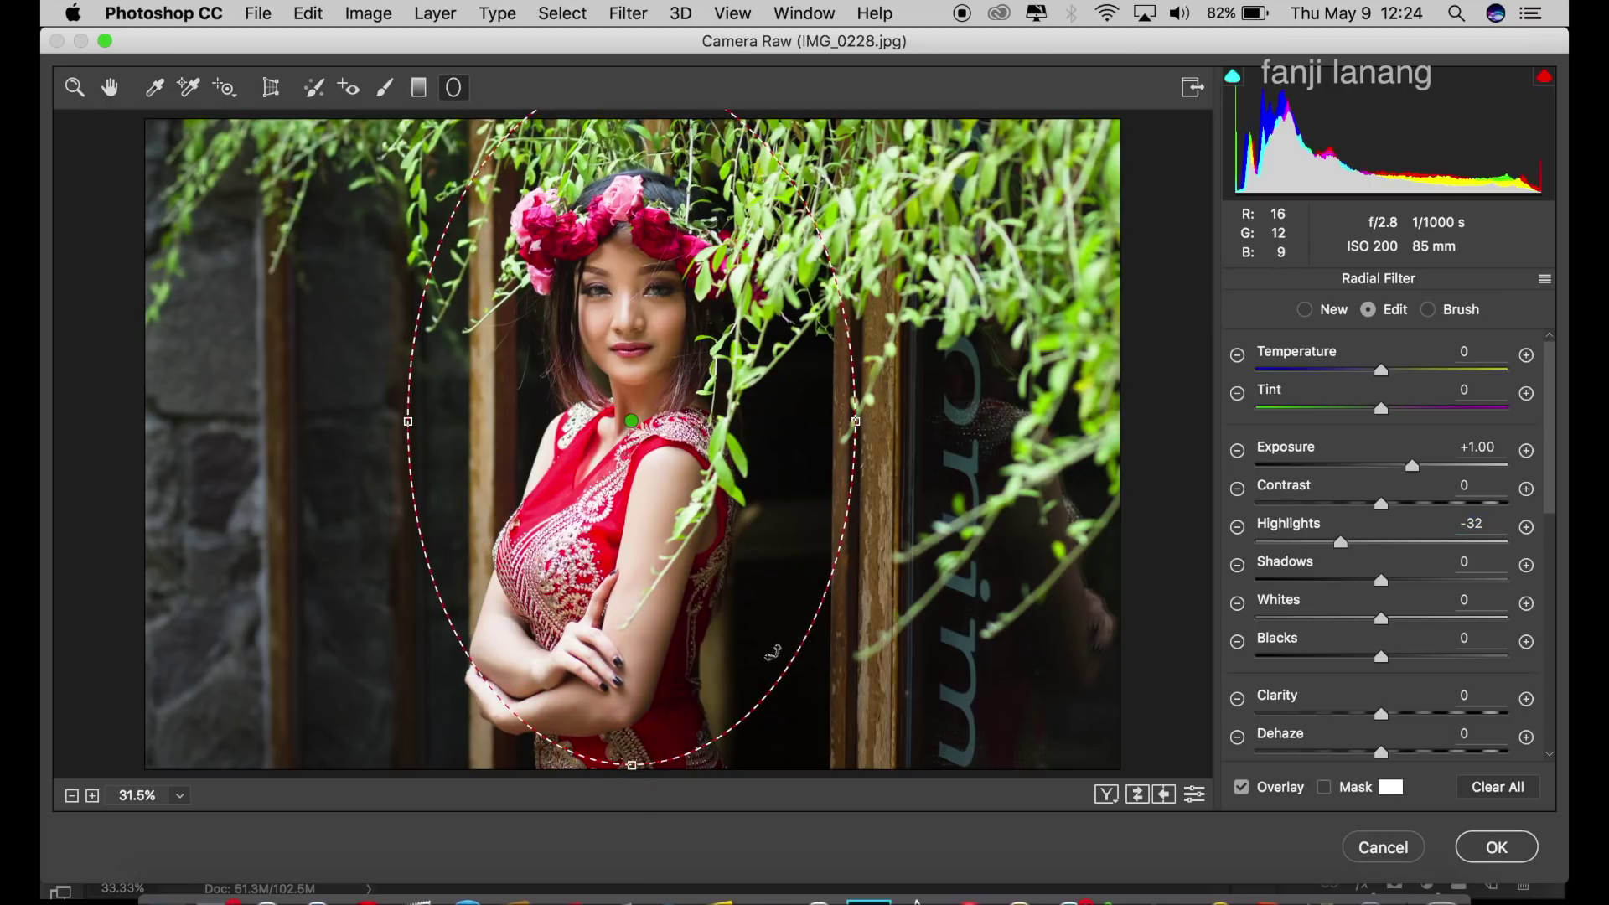
{"action": "left_click_drag", "start_coordinate": [1340, 541], "coordinate": [1339, 568]}
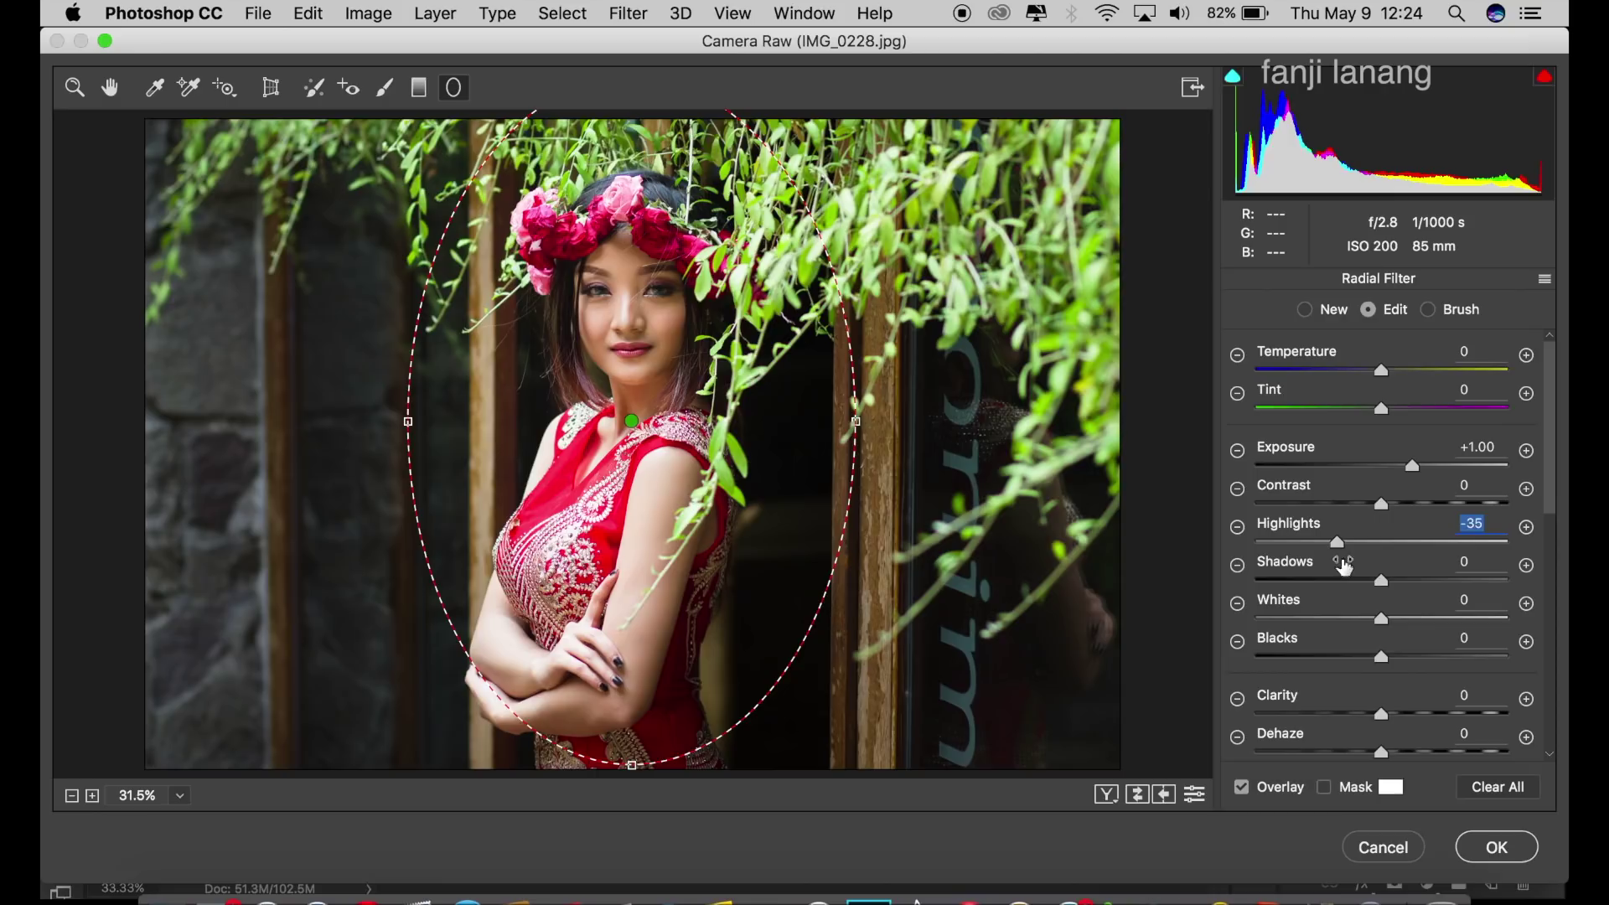
{"action": "left_click_drag", "start_coordinate": [1357, 620], "coordinate": [1365, 635]}
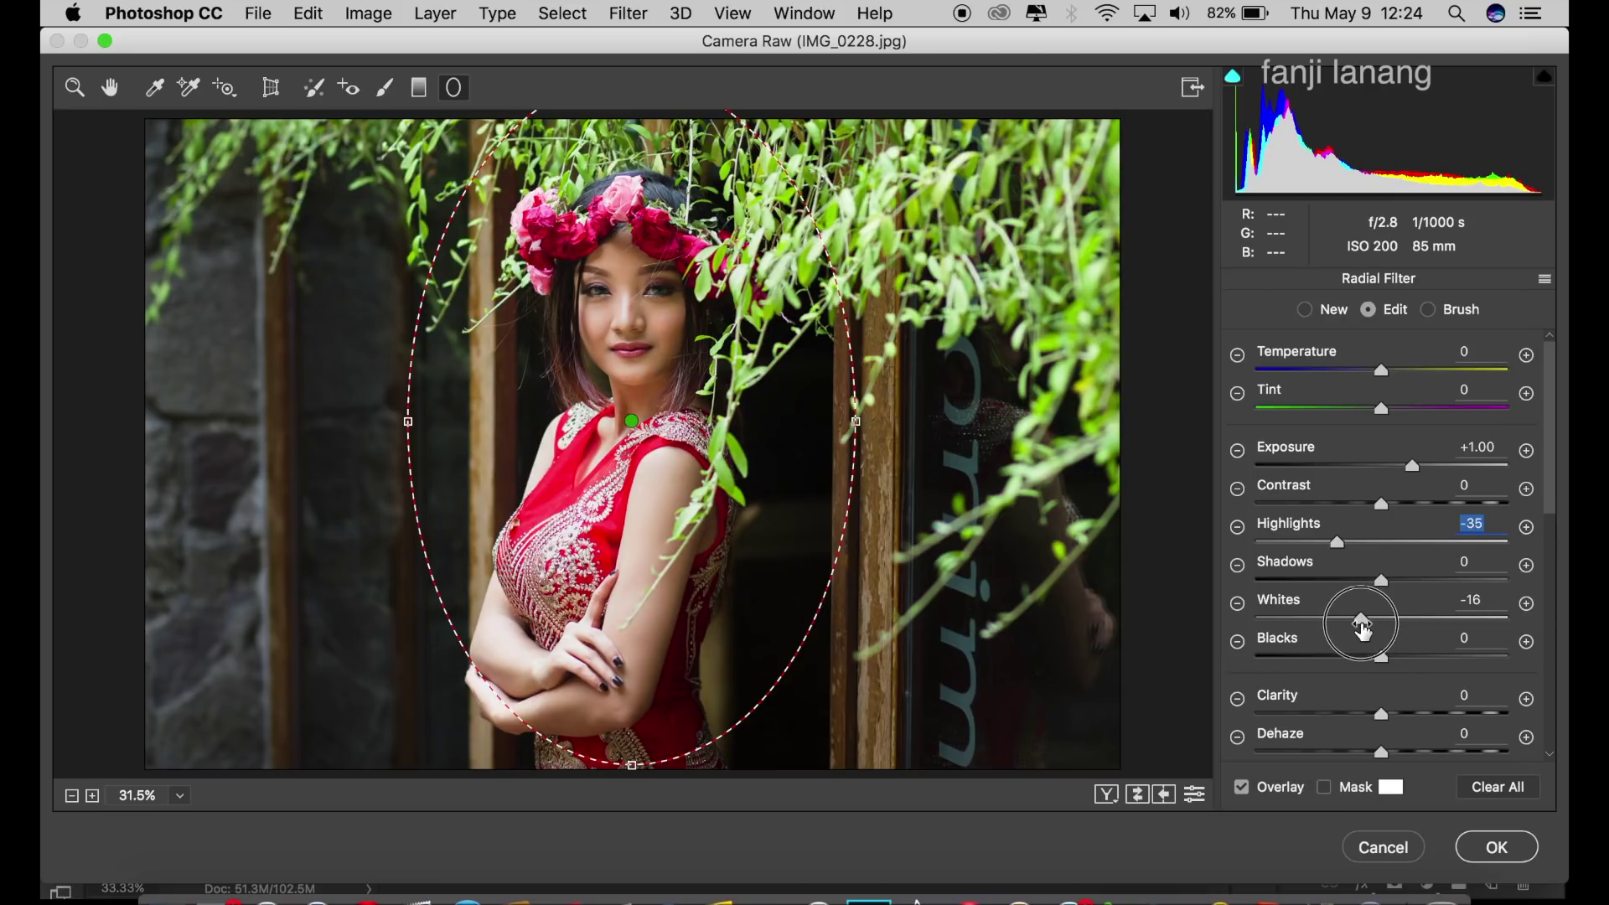
{"action": "left_click", "coordinate": [110, 87]}
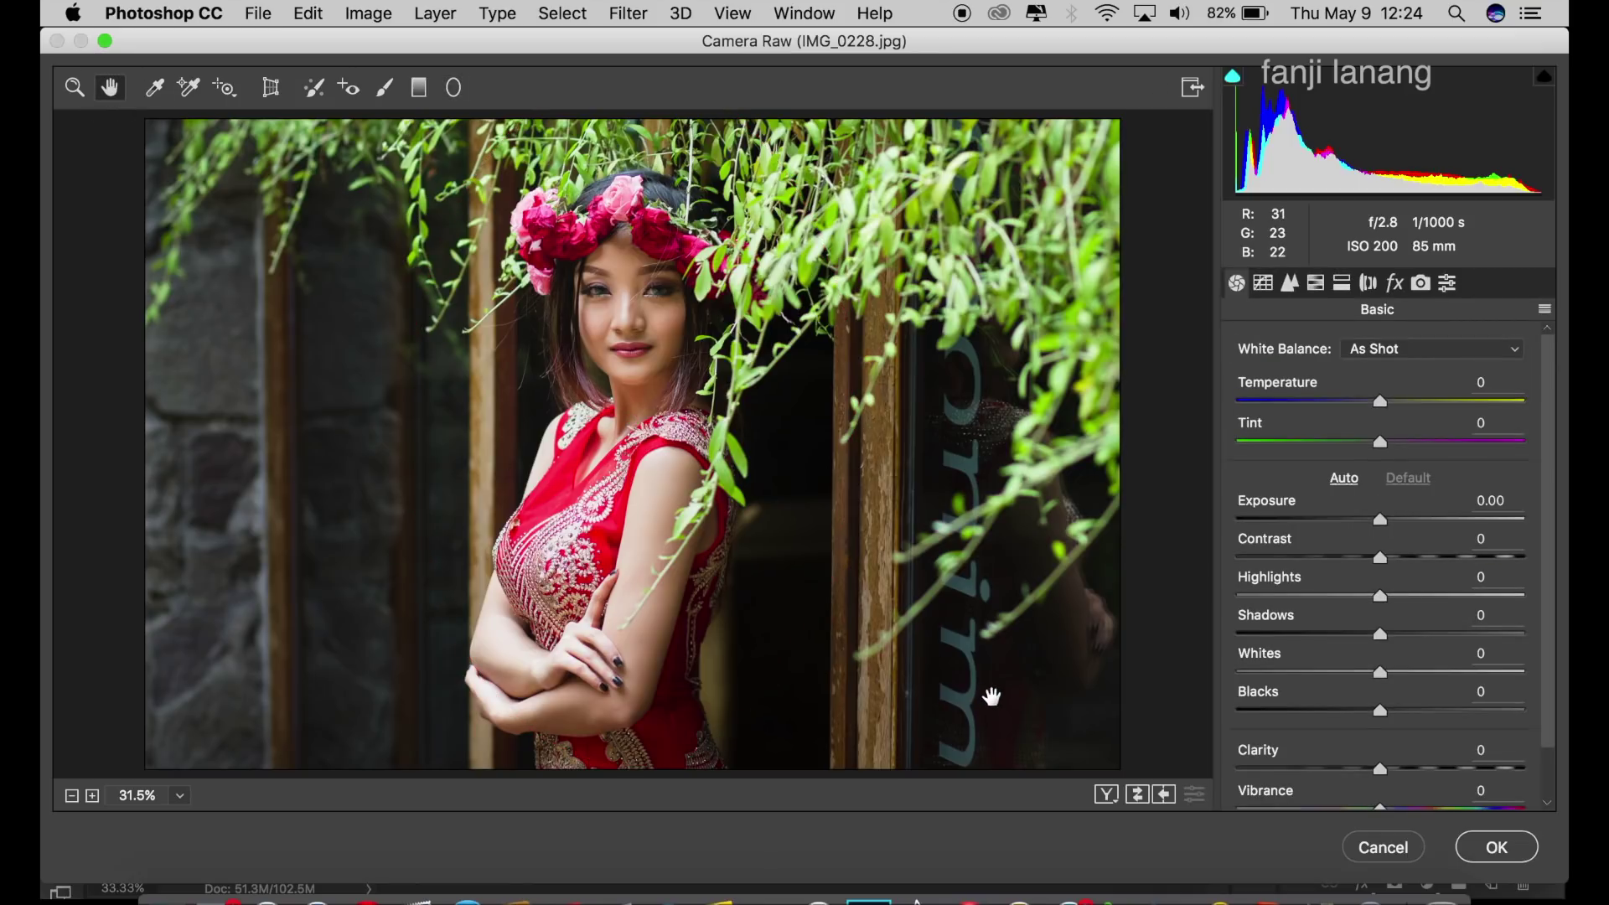
Cycle the before/after comparison views and return to the single edited view.
{"action": "left_click", "coordinate": [1106, 794]}
{"action": "left_click", "coordinate": [1106, 794]}
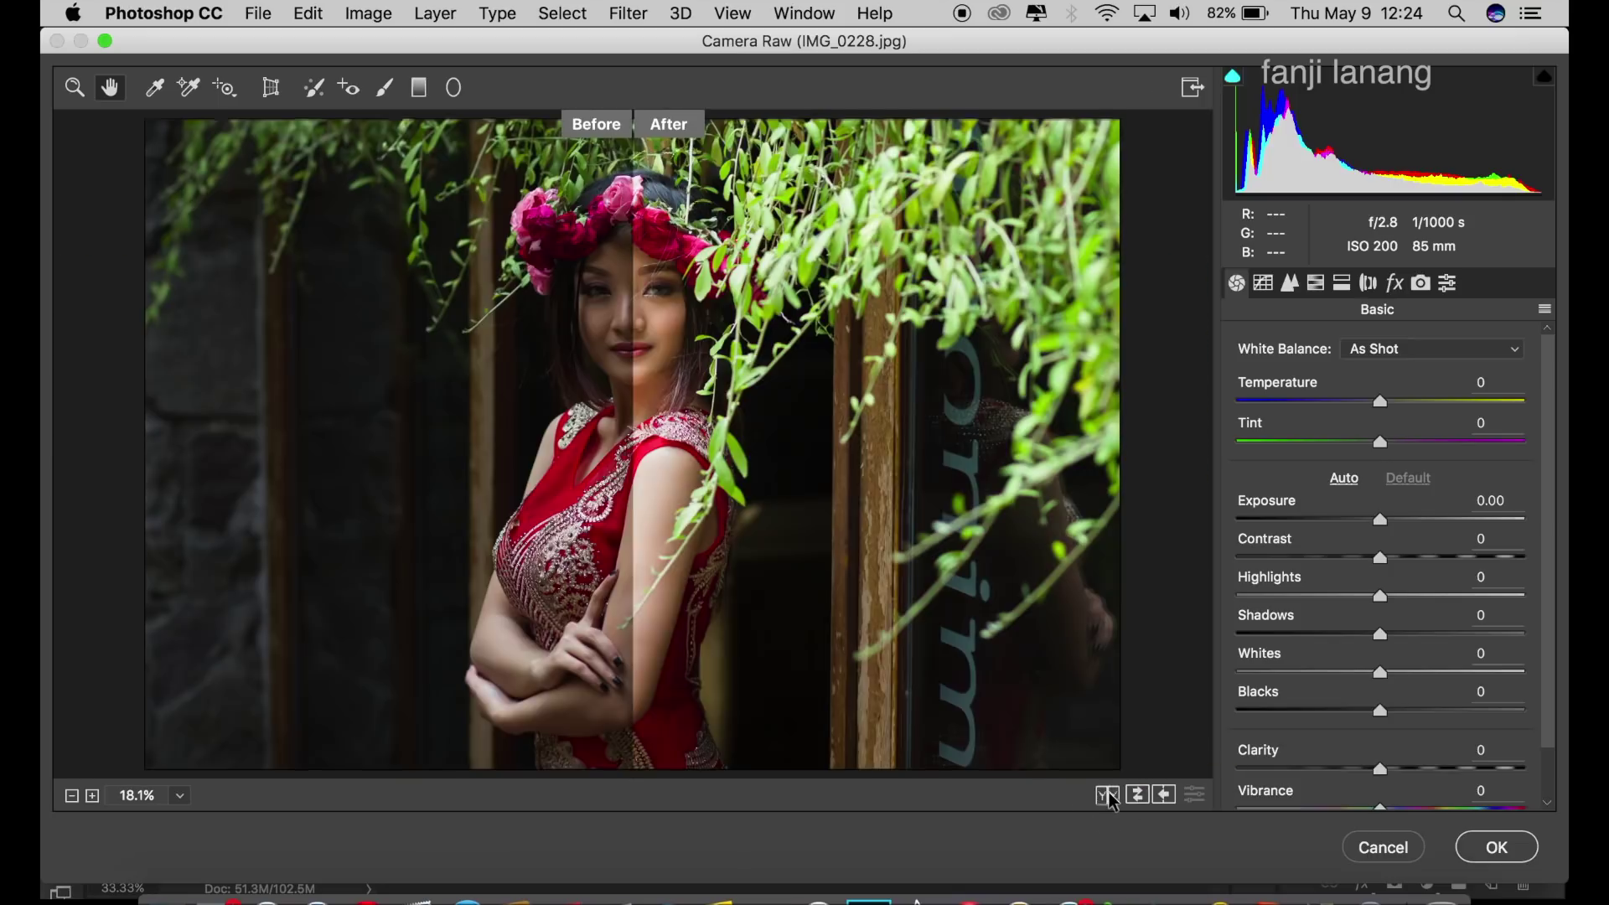
{"action": "left_click", "coordinate": [1106, 795]}
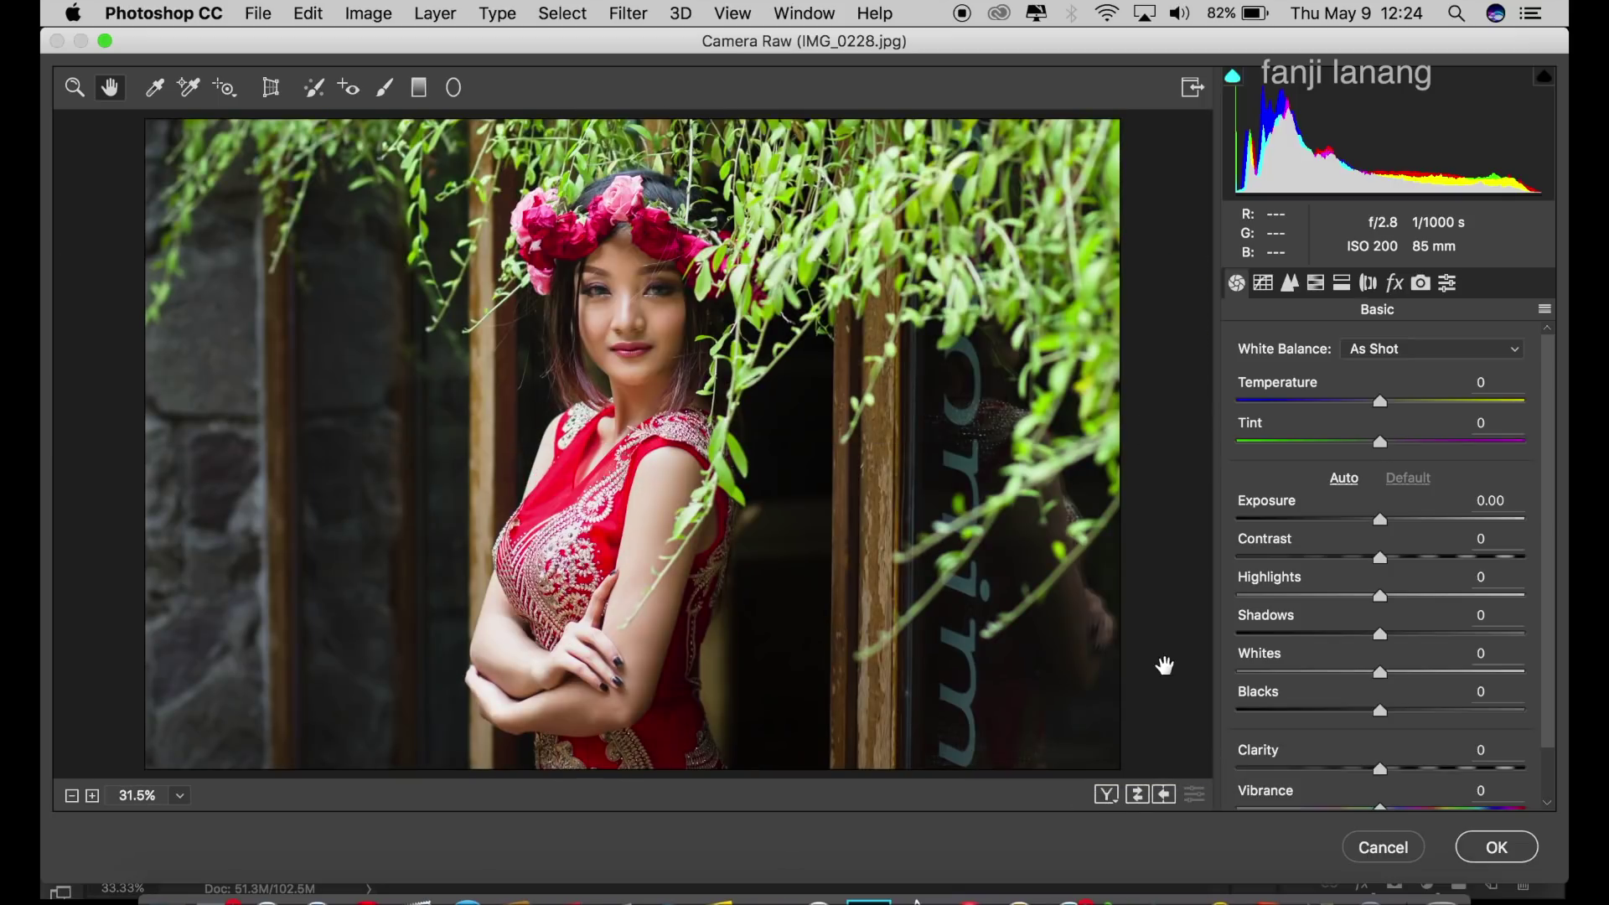
Set the Lens Corrections vignetting amount to -24.
{"action": "left_click", "coordinate": [1368, 285]}
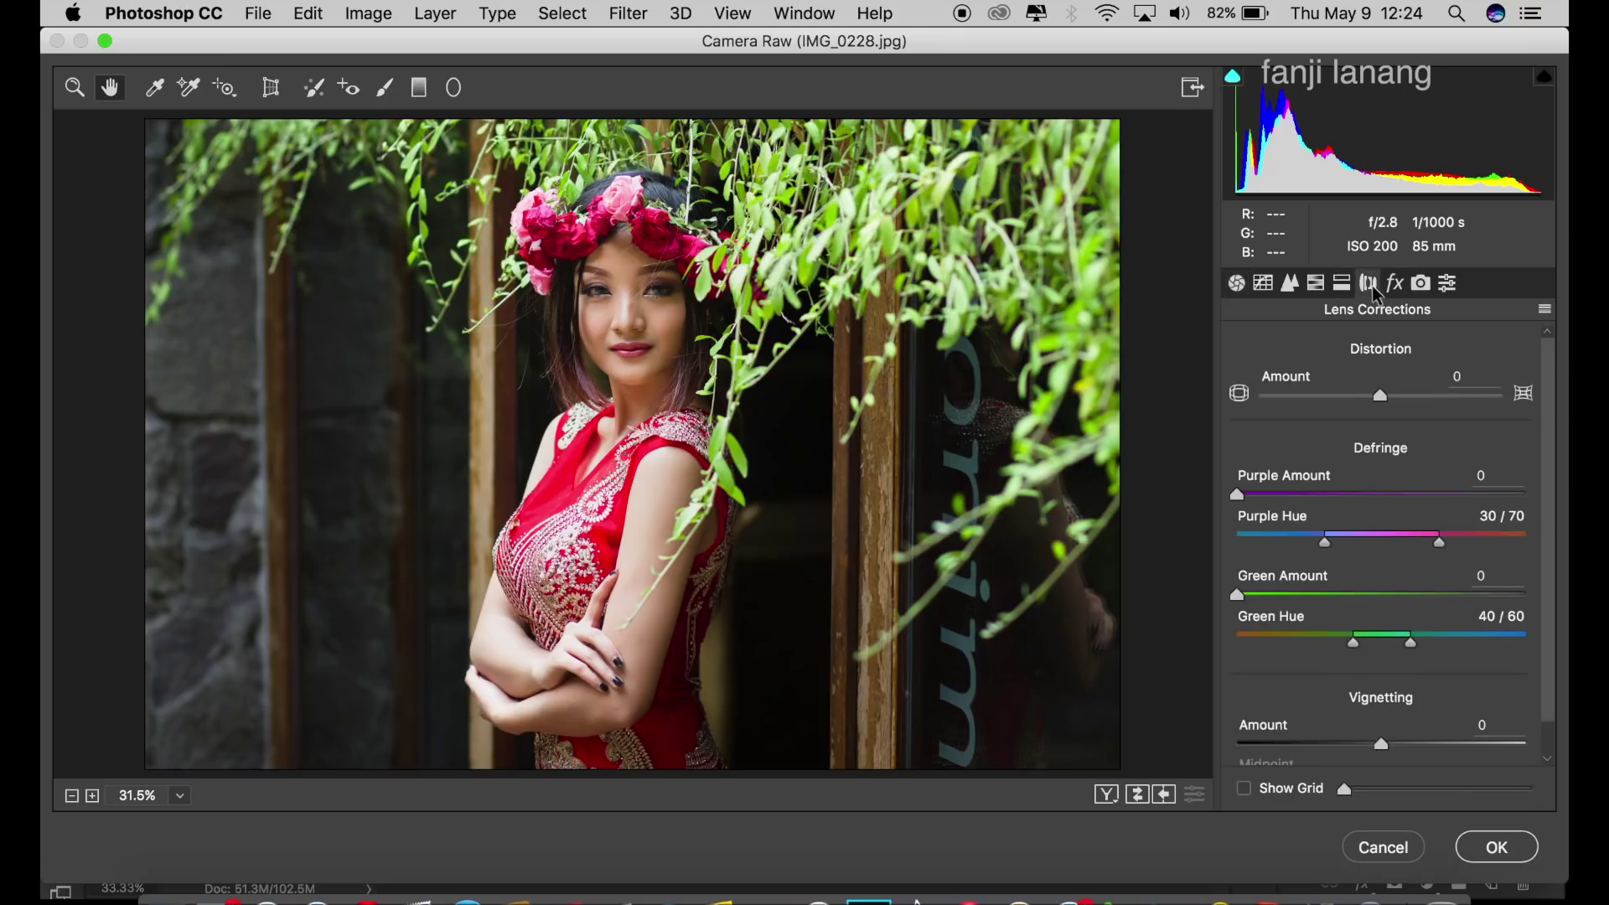
{"action": "scroll", "coordinate": [1551, 387], "scroll_direction": "down", "scroll_amount": 2}
{"action": "left_click_drag", "start_coordinate": [1380, 706], "coordinate": [1188, 759]}
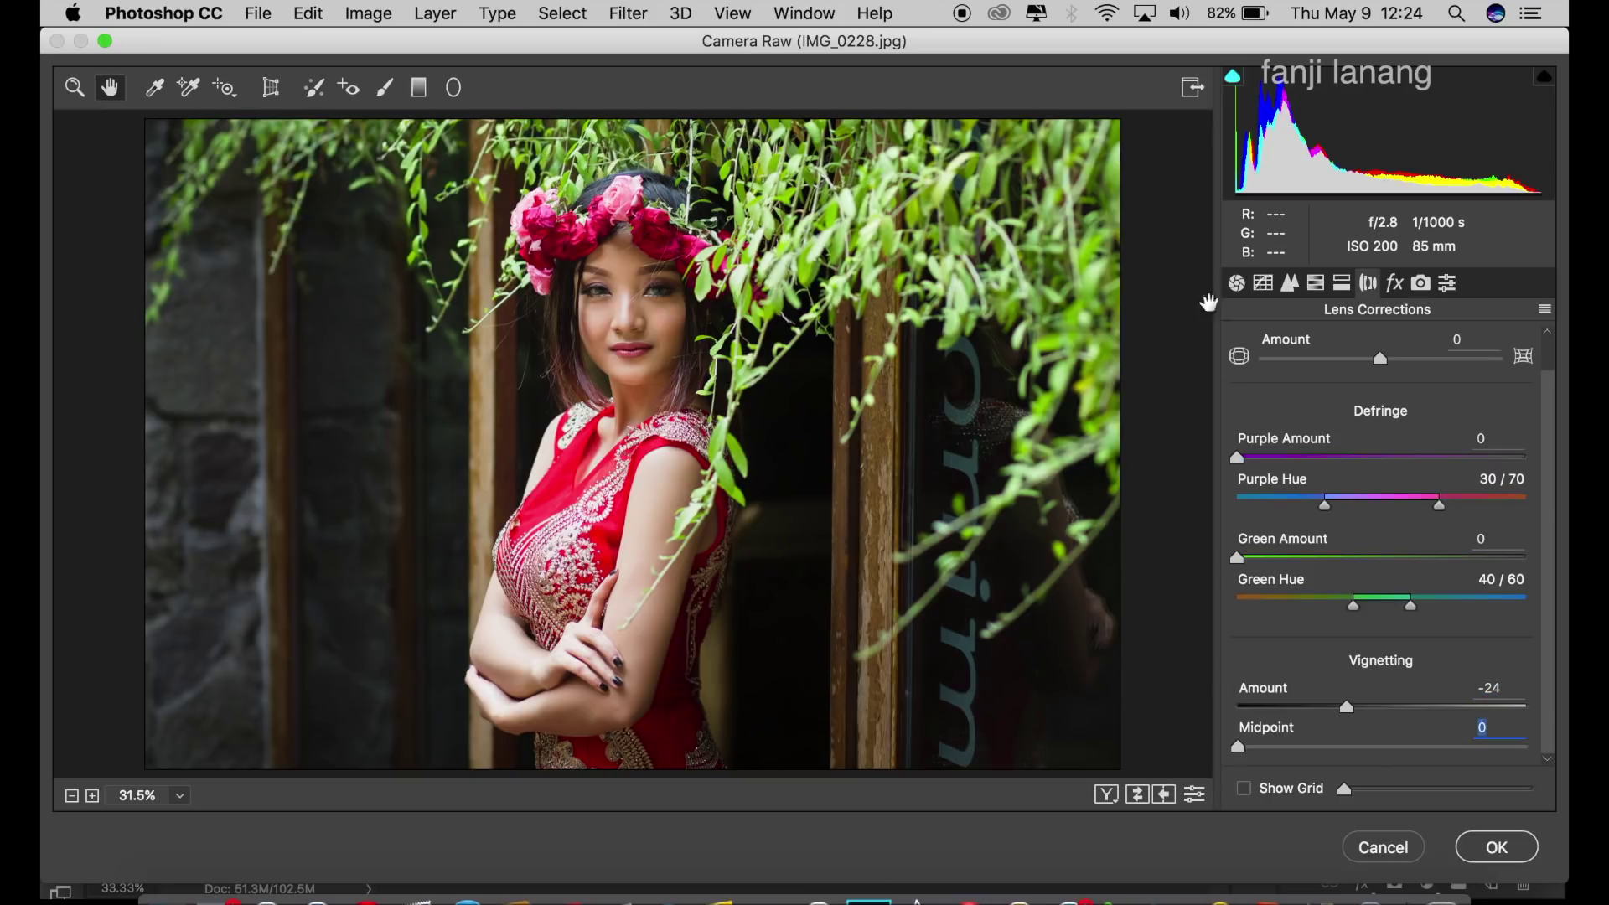
{"action": "left_click", "coordinate": [1261, 285]}
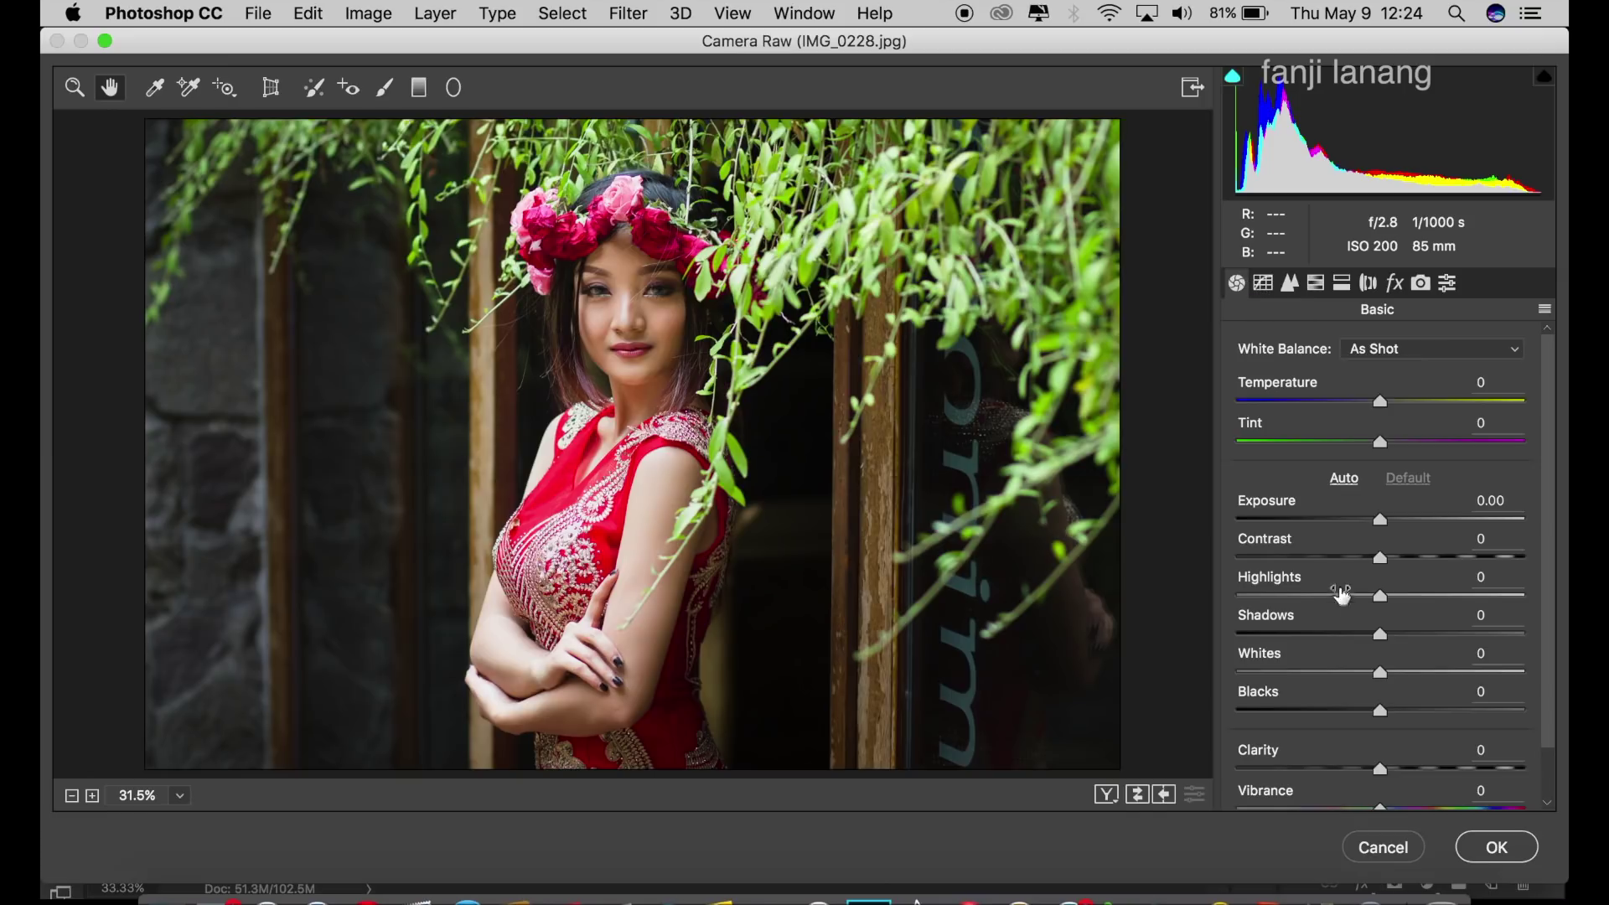
Lower the Basic Highlights slider to -15.
{"action": "left_click_drag", "start_coordinate": [1345, 603], "coordinate": [1366, 620]}
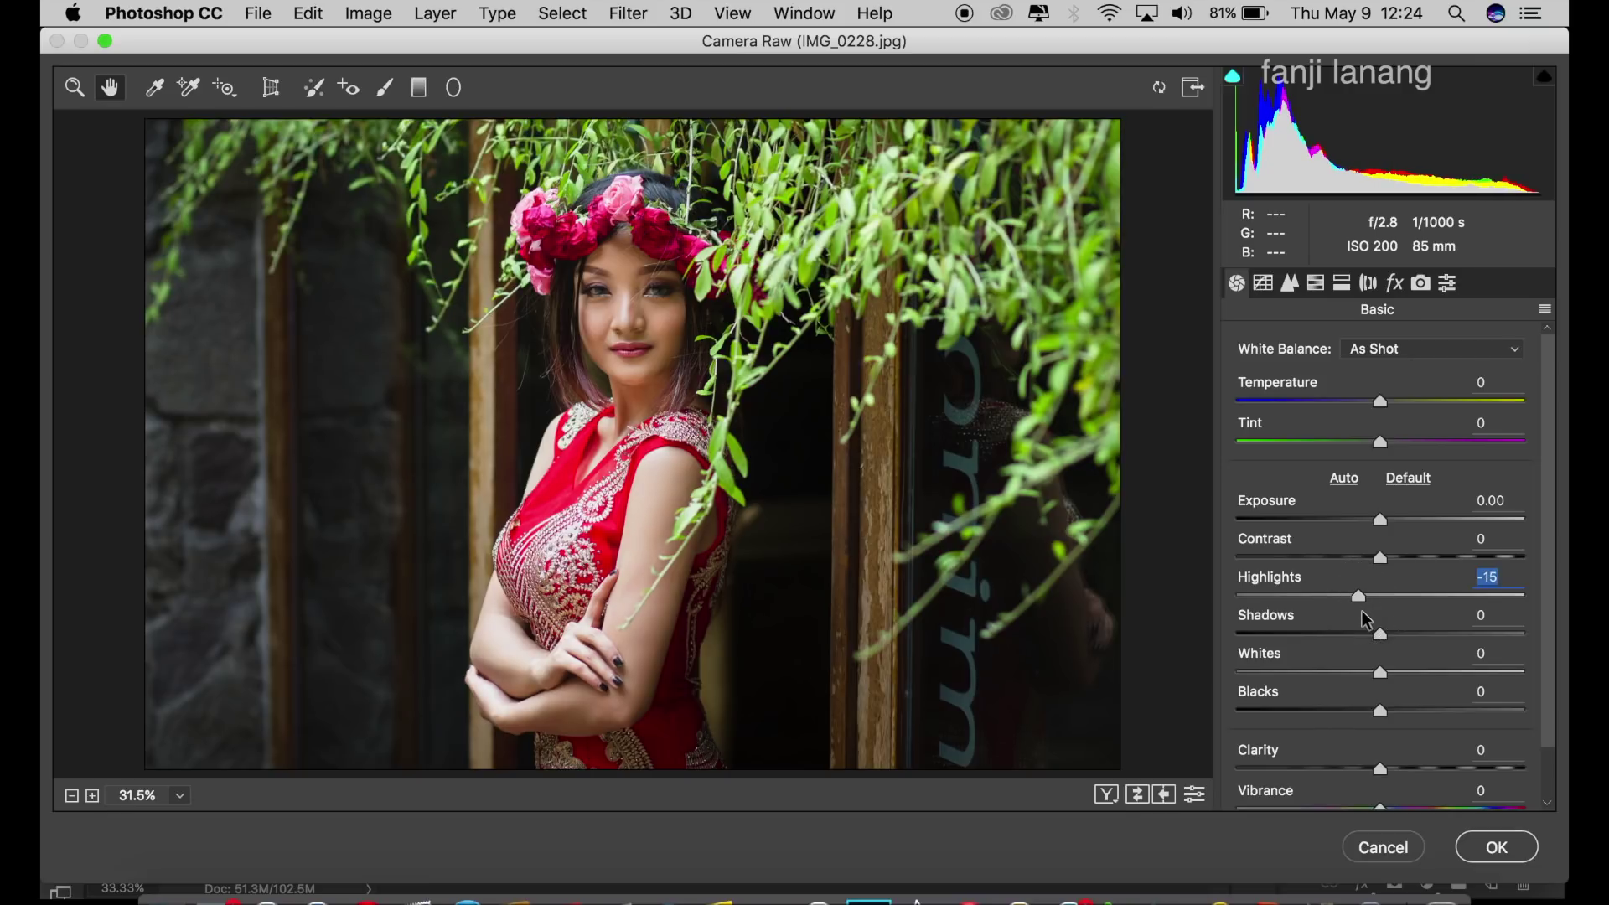
{"action": "left_click", "coordinate": [1264, 283]}
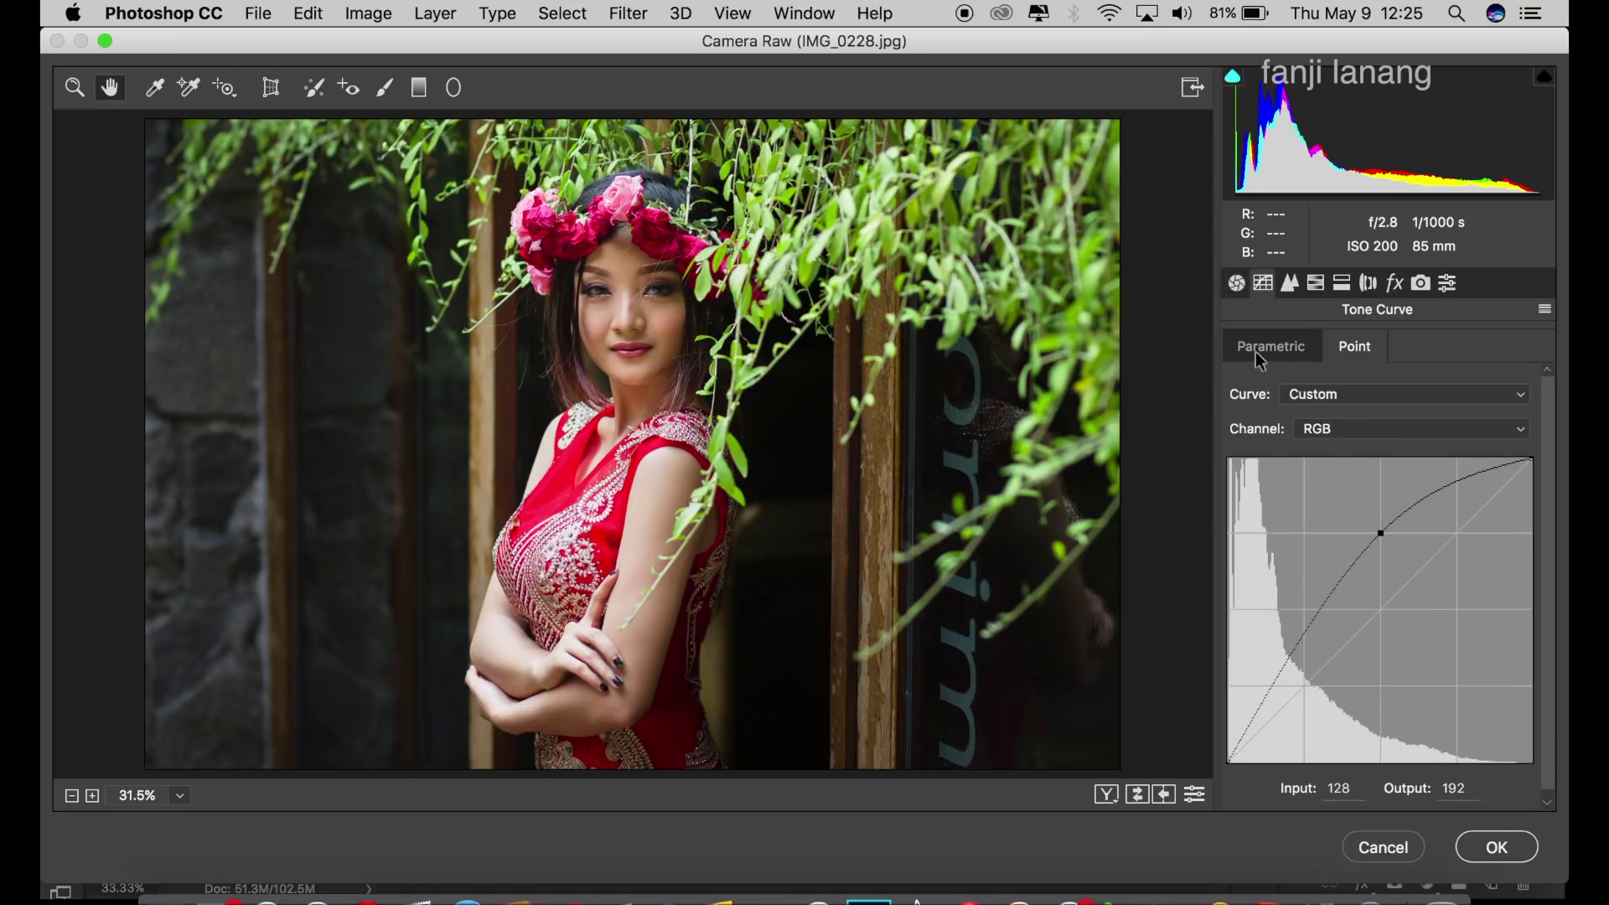
{"action": "left_click", "coordinate": [1261, 352]}
Set the parametric curve to Highlights +10, Lights +10, Darks -5, Shadows -5.
{"action": "left_click", "coordinate": [1445, 720]}
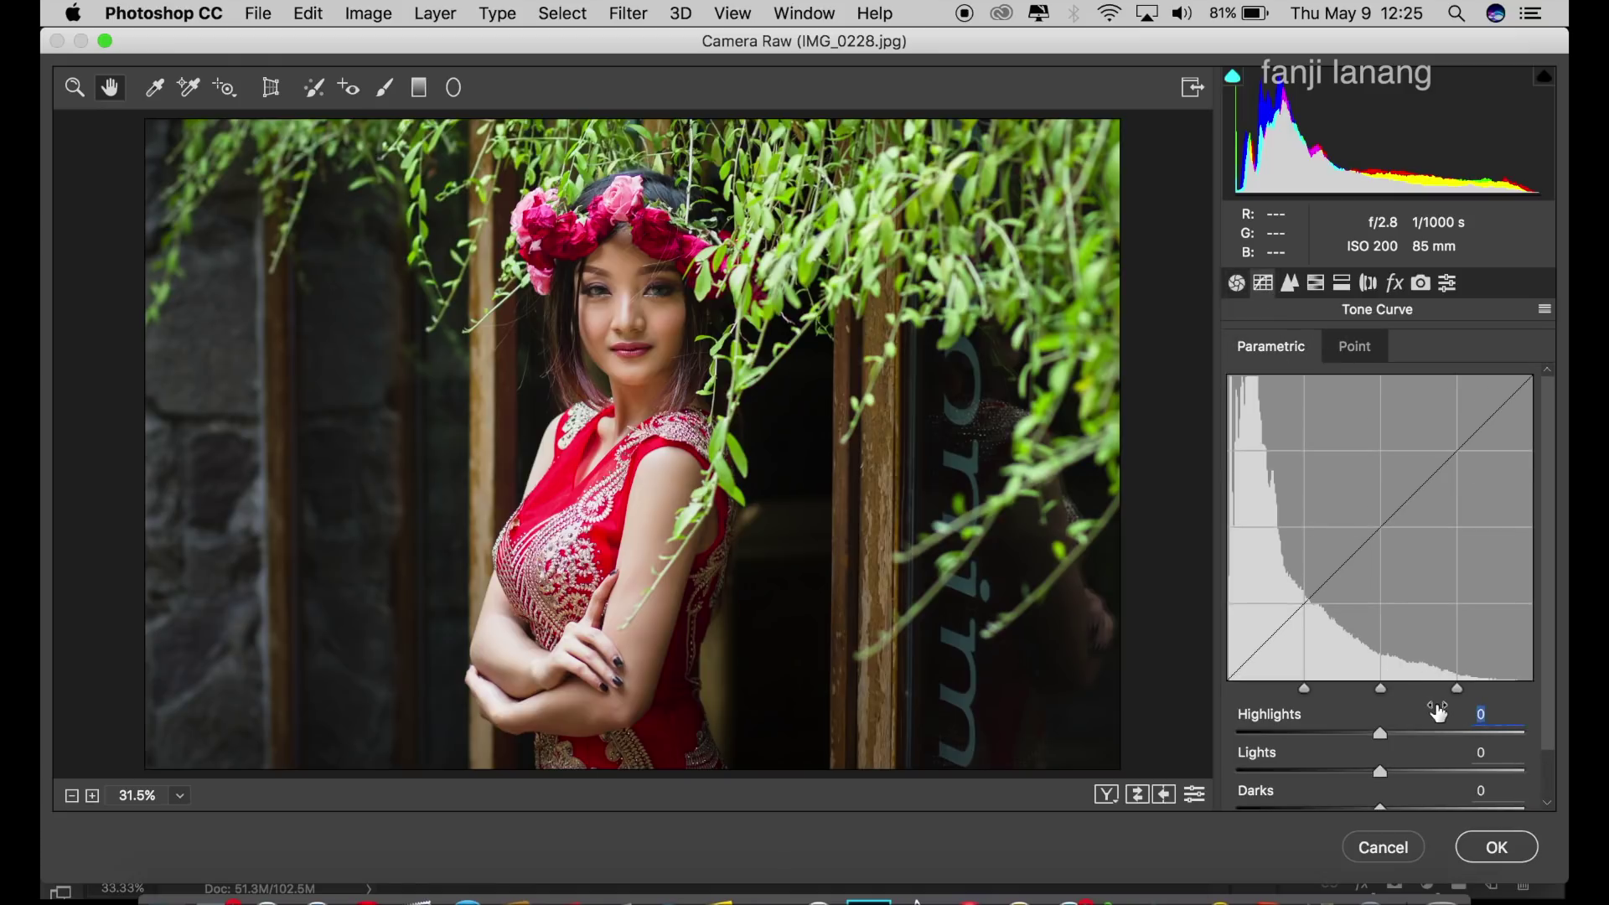
{"action": "type", "text": "10"}
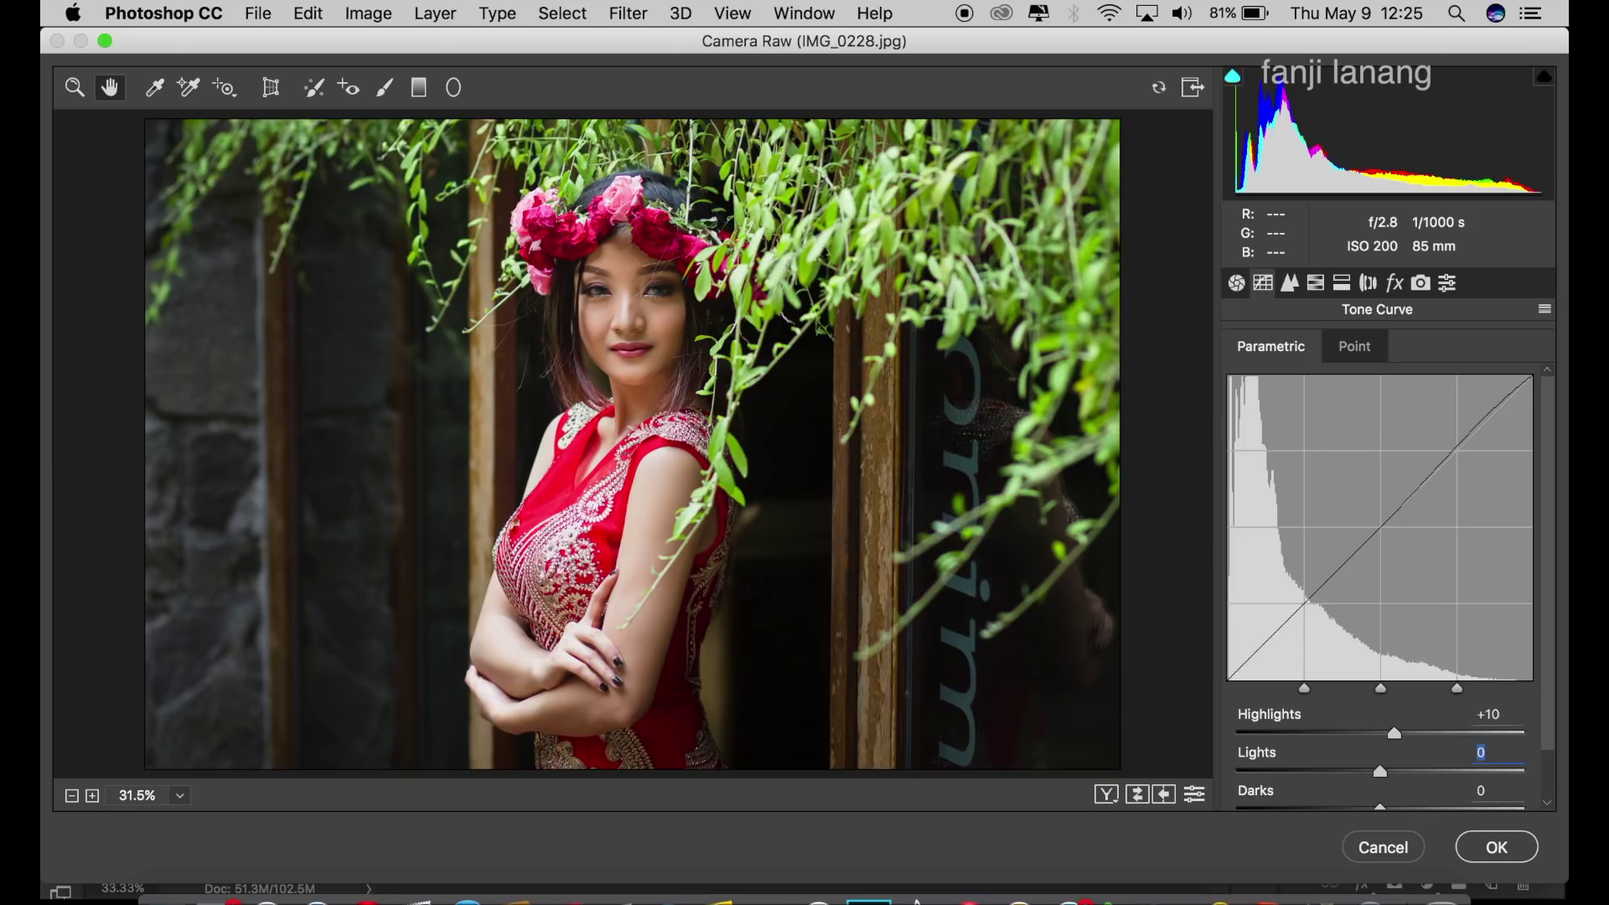
{"action": "type", "text": "10"}
{"action": "key", "text": "Tab"}
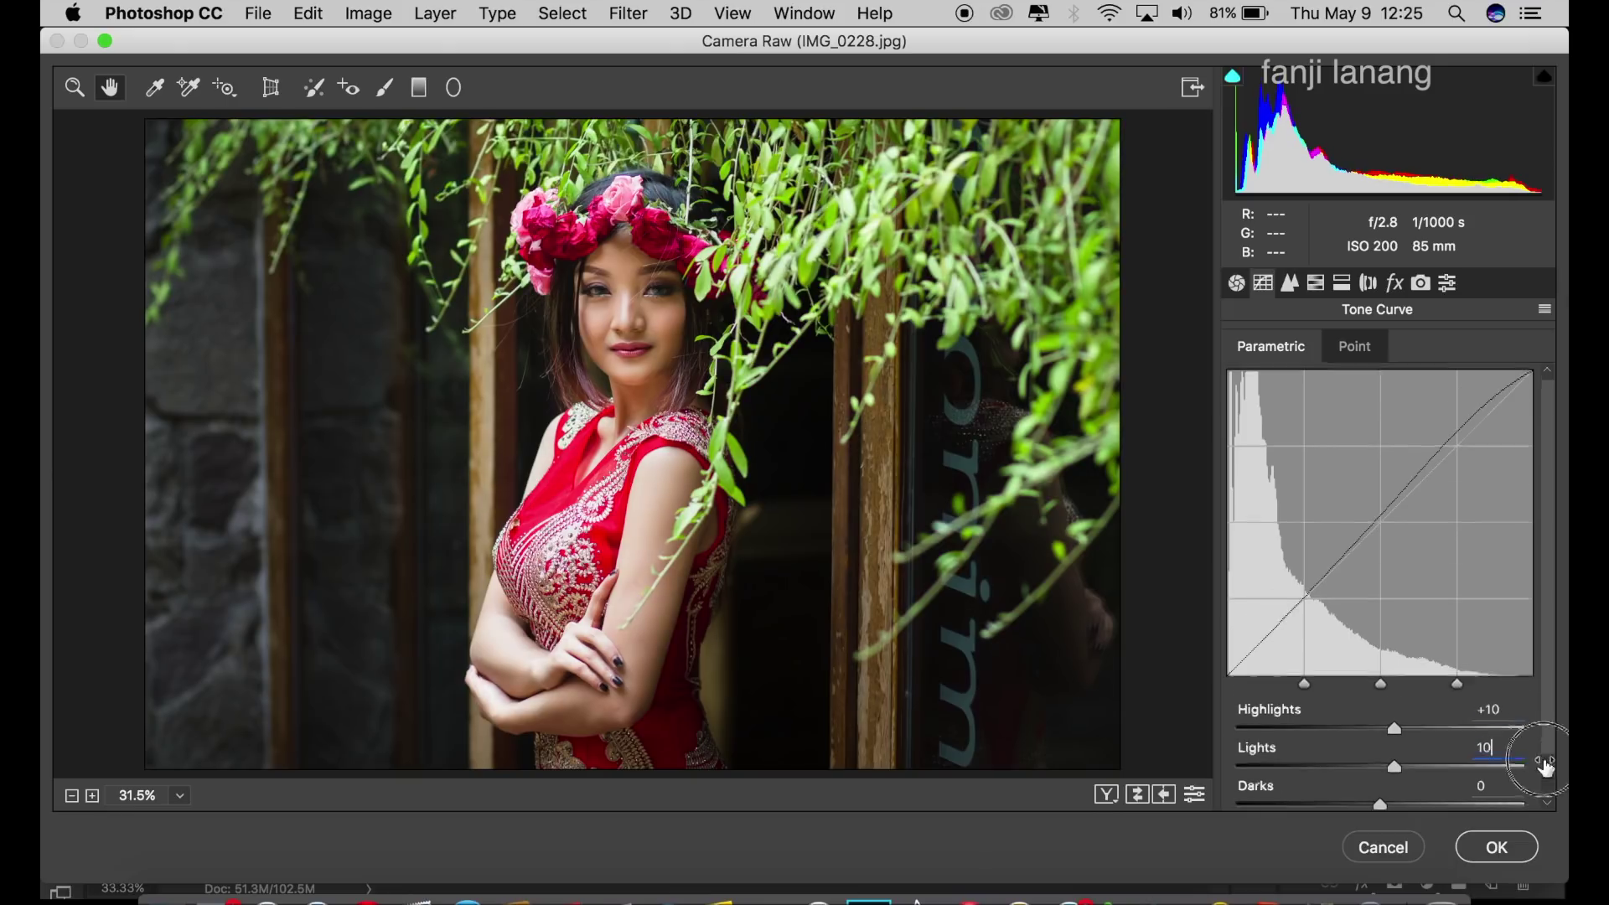
{"action": "scroll", "coordinate": [1544, 763], "scroll_direction": "down", "scroll_amount": 1}
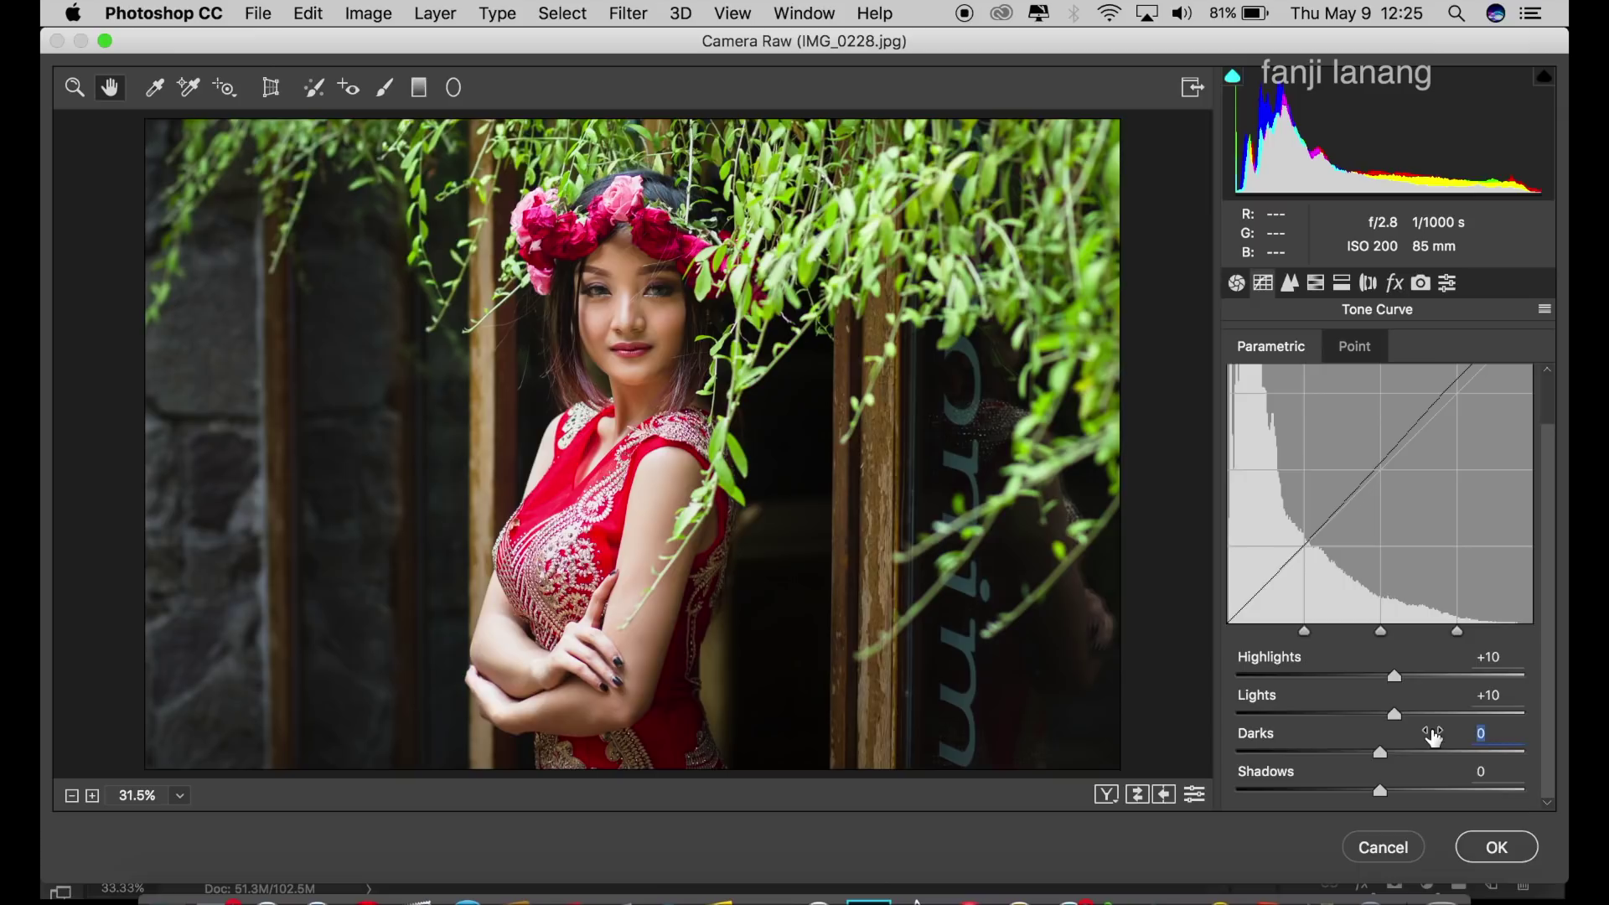
{"action": "type", "text": "5"}
{"action": "left_click", "coordinate": [1364, 788]}
{"action": "type", "text": "5"}
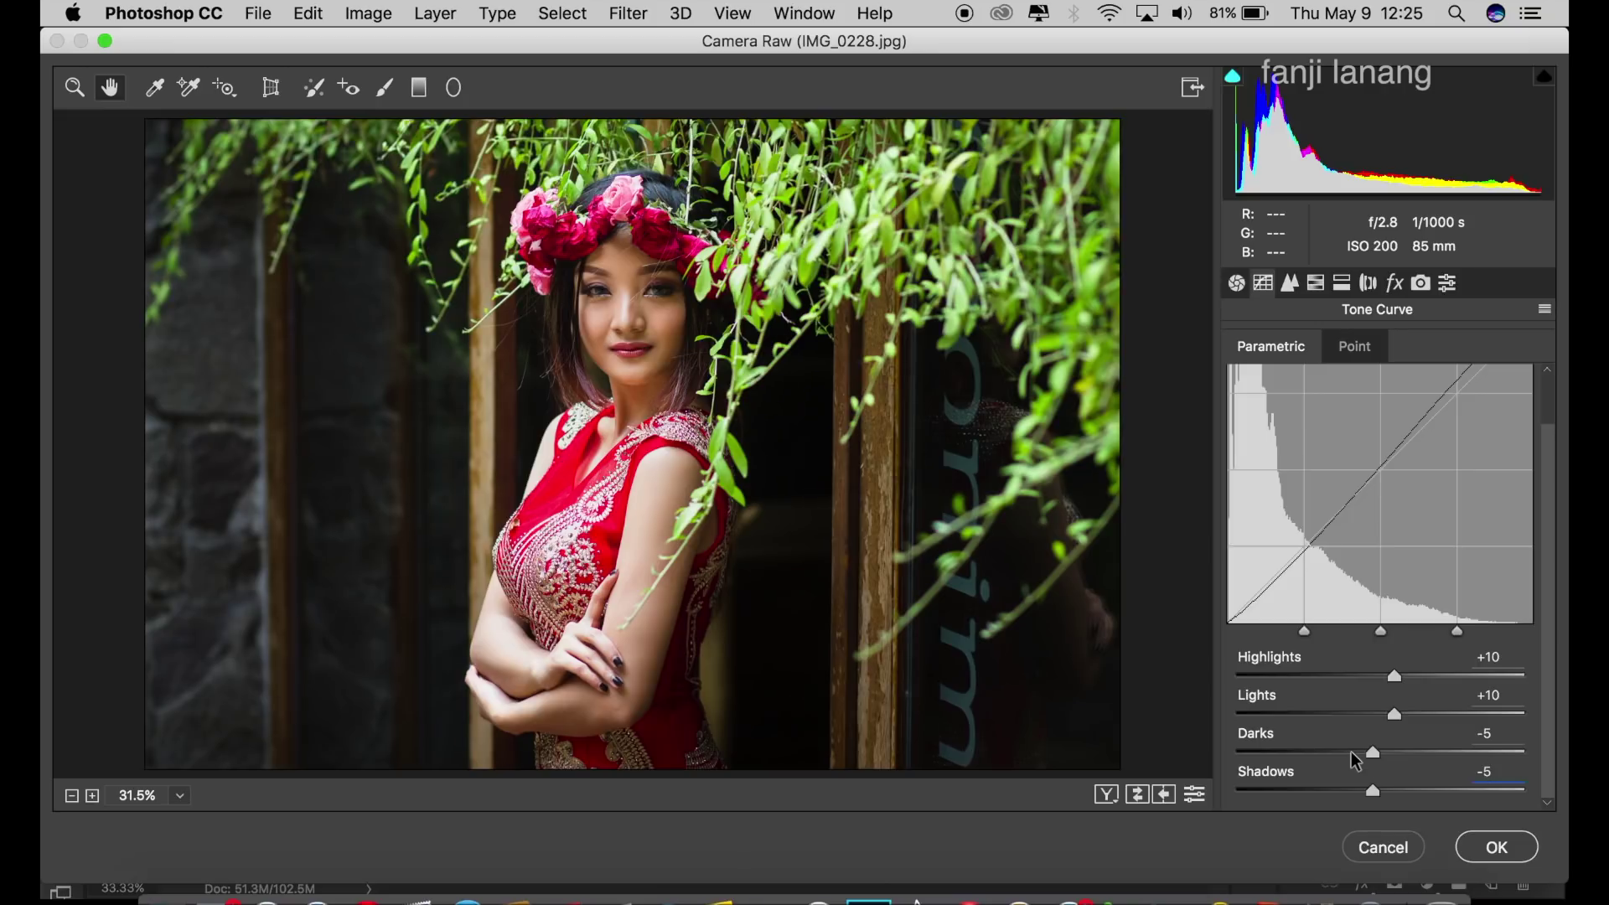
In Camera Calibration, set the Blue Primary hue -17 and saturation +12.
{"action": "left_click", "coordinate": [1342, 283]}
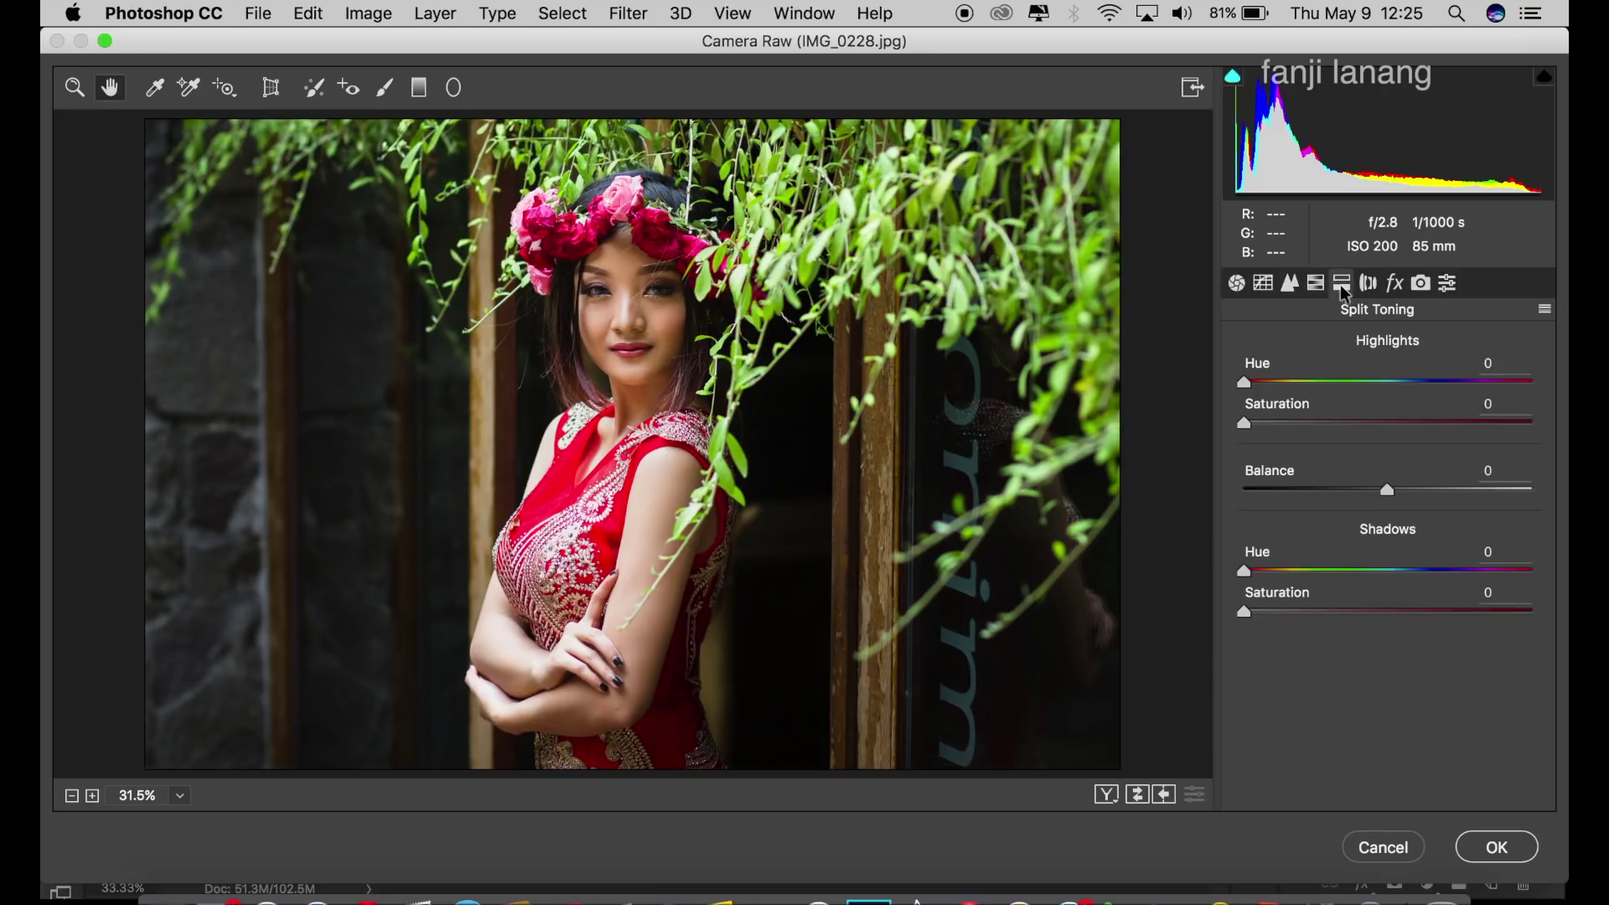
{"action": "left_click", "coordinate": [1316, 283]}
{"action": "left_click", "coordinate": [1396, 283]}
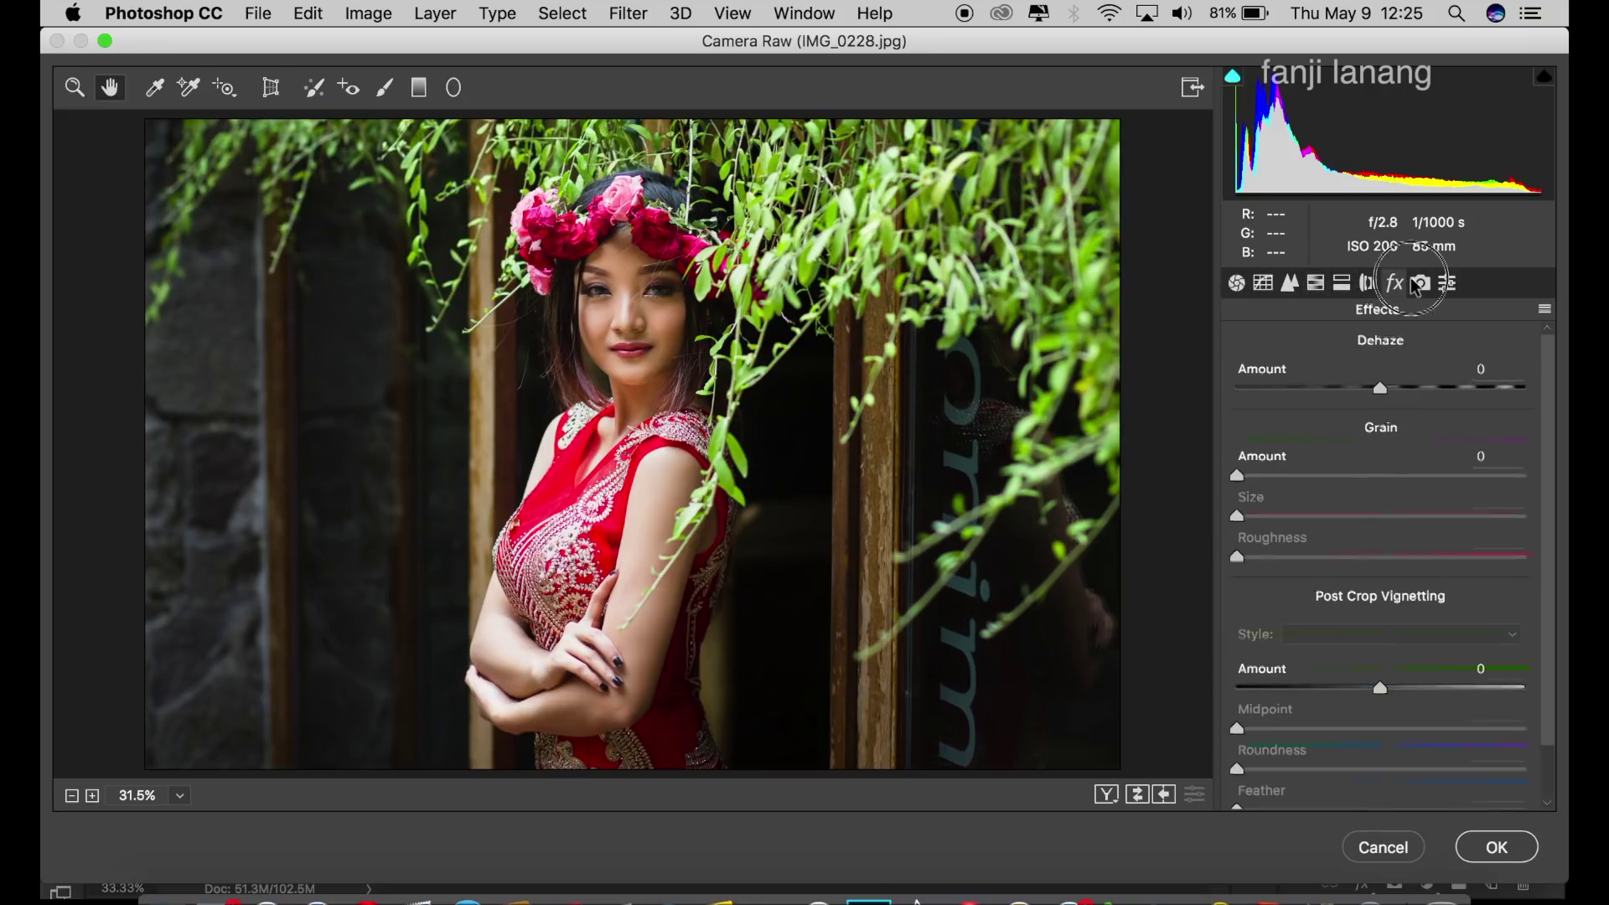
{"action": "left_click", "coordinate": [1420, 283]}
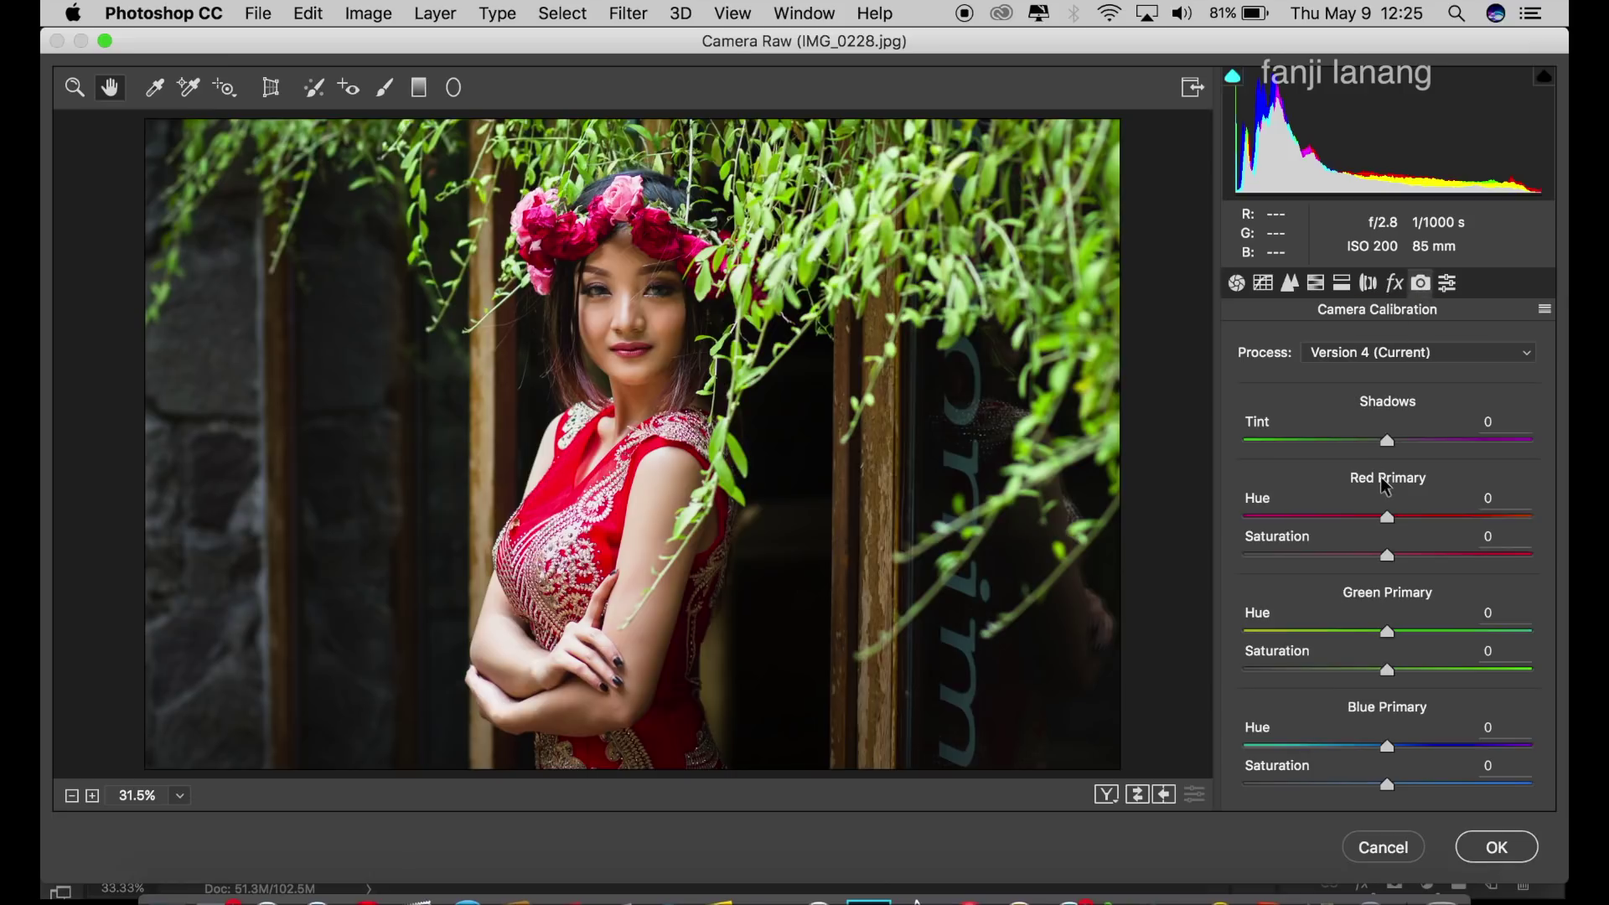
{"action": "left_click", "coordinate": [1365, 747]}
{"action": "left_click", "coordinate": [1405, 784]}
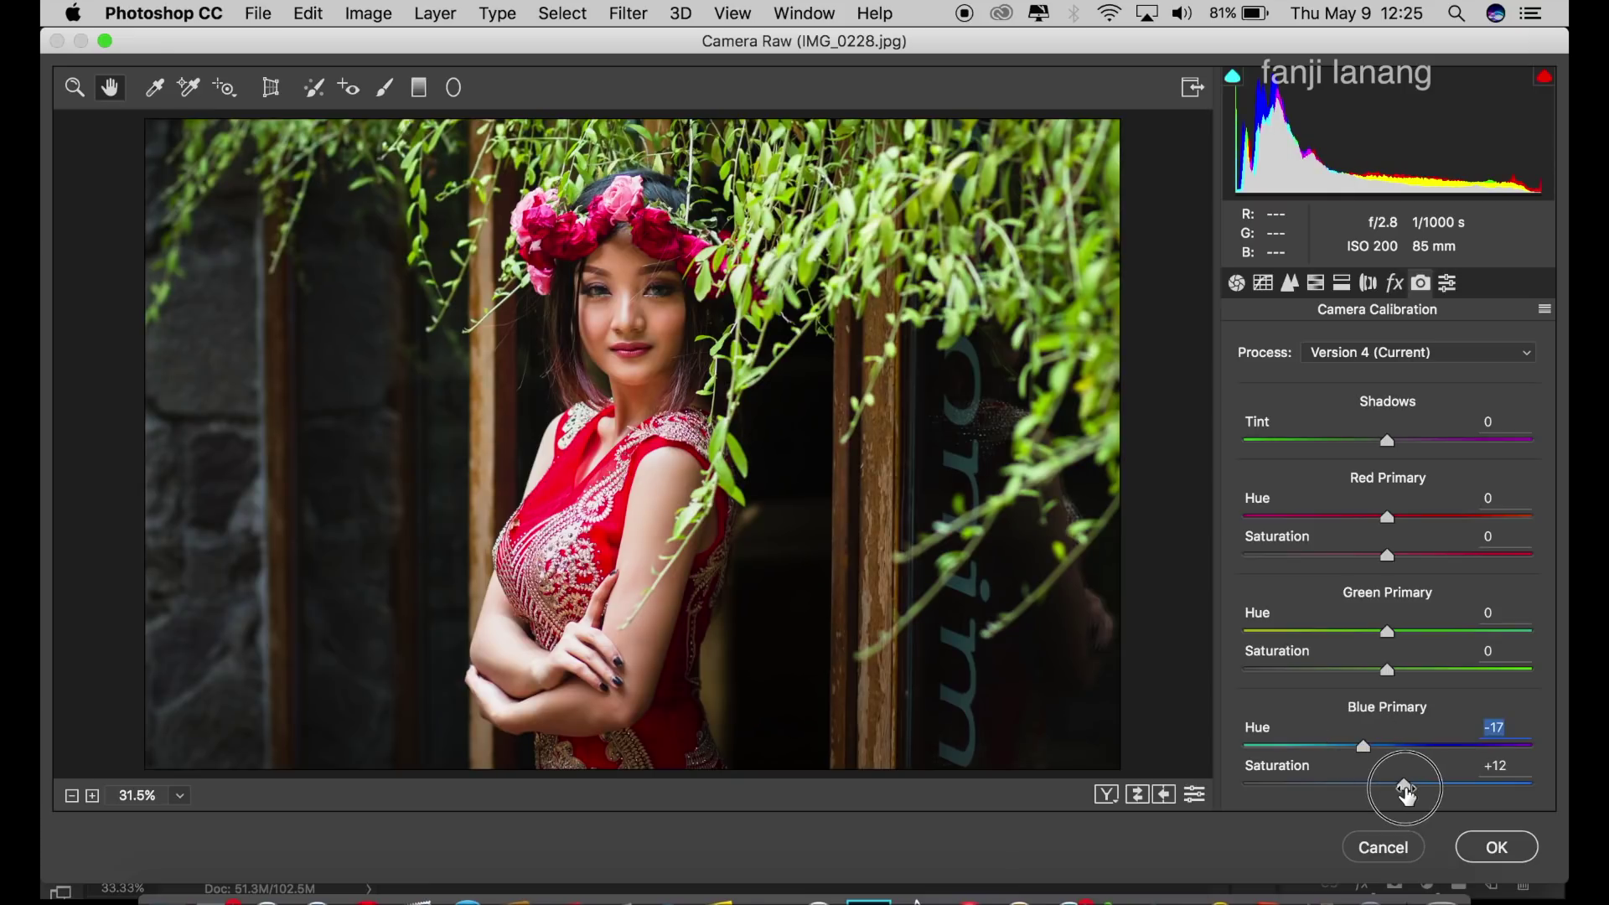
Set the Green Primary to +29/-25 and the Red Primary to +11/-18.
{"action": "mouse_move", "coordinate": [1406, 641]}
{"action": "left_mouse_down"}
{"action": "mouse_move", "coordinate": [1382, 640]}
{"action": "mouse_move", "coordinate": [1438, 641]}
{"action": "mouse_move", "coordinate": [1351, 671]}
{"action": "left_mouse_up"}
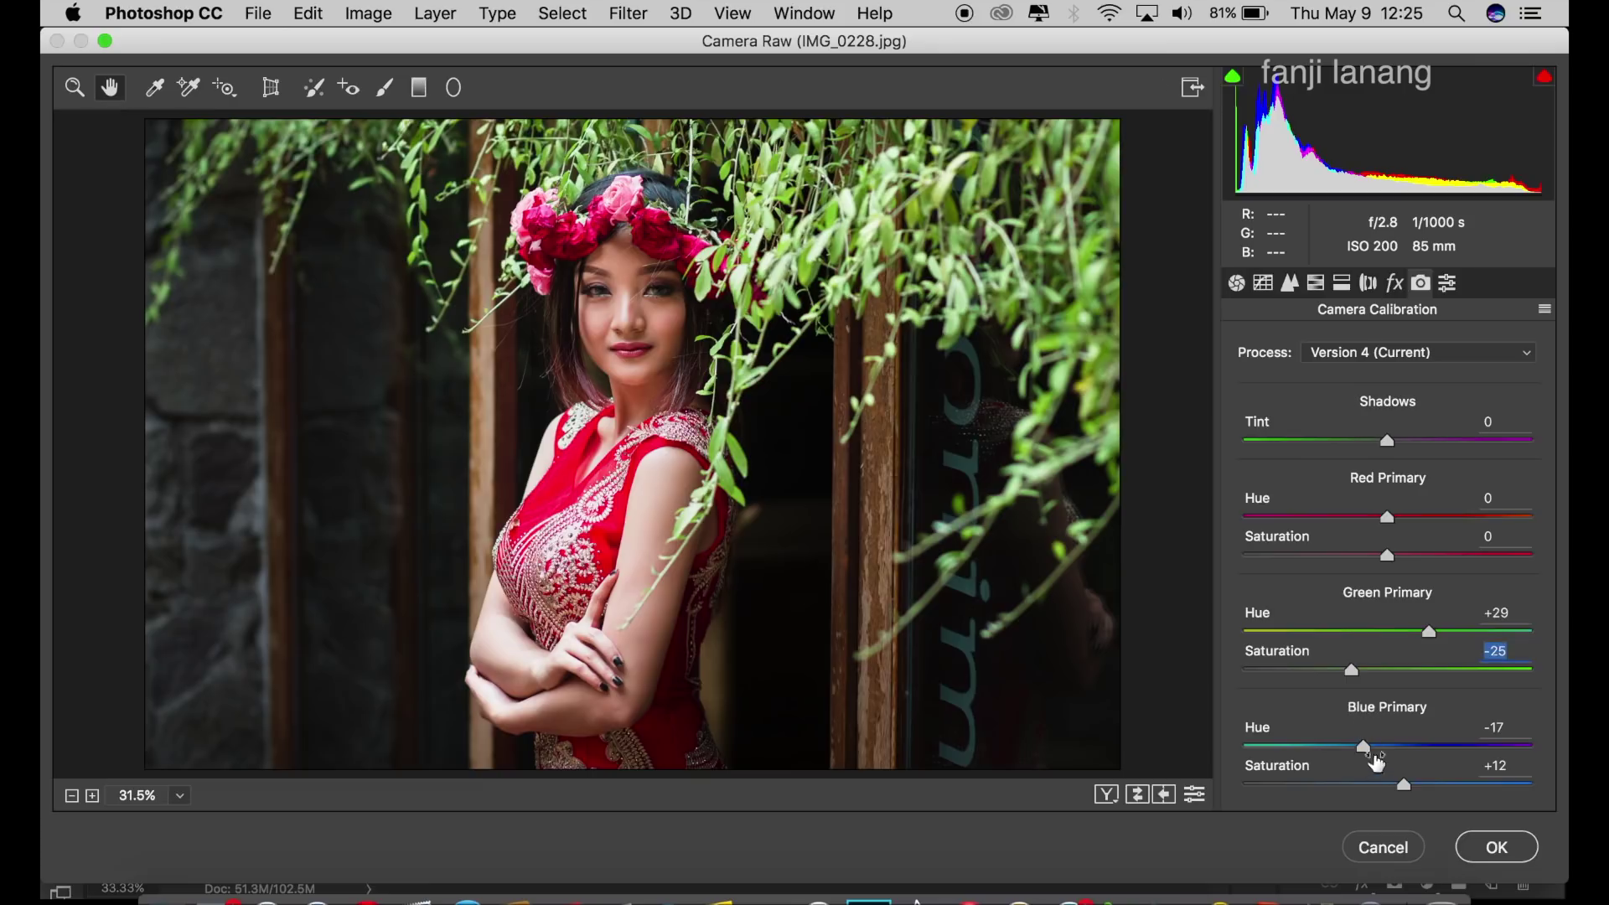
{"action": "left_click_drag", "start_coordinate": [1403, 521], "coordinate": [1367, 565]}
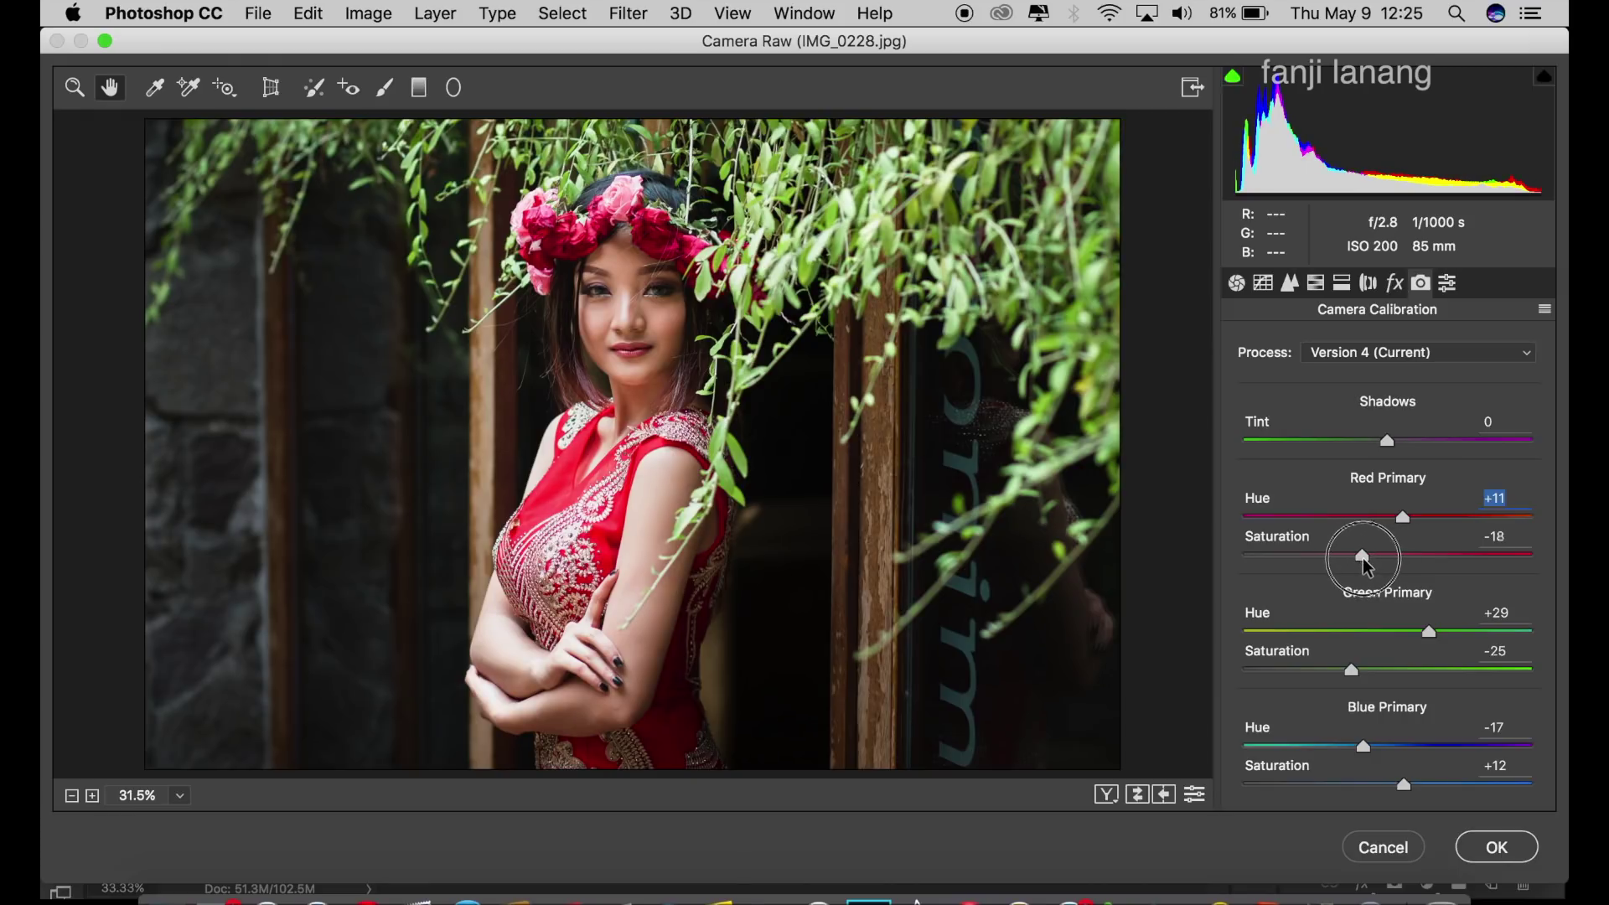
{"action": "left_click_drag", "start_coordinate": [1368, 565], "coordinate": [1368, 570]}
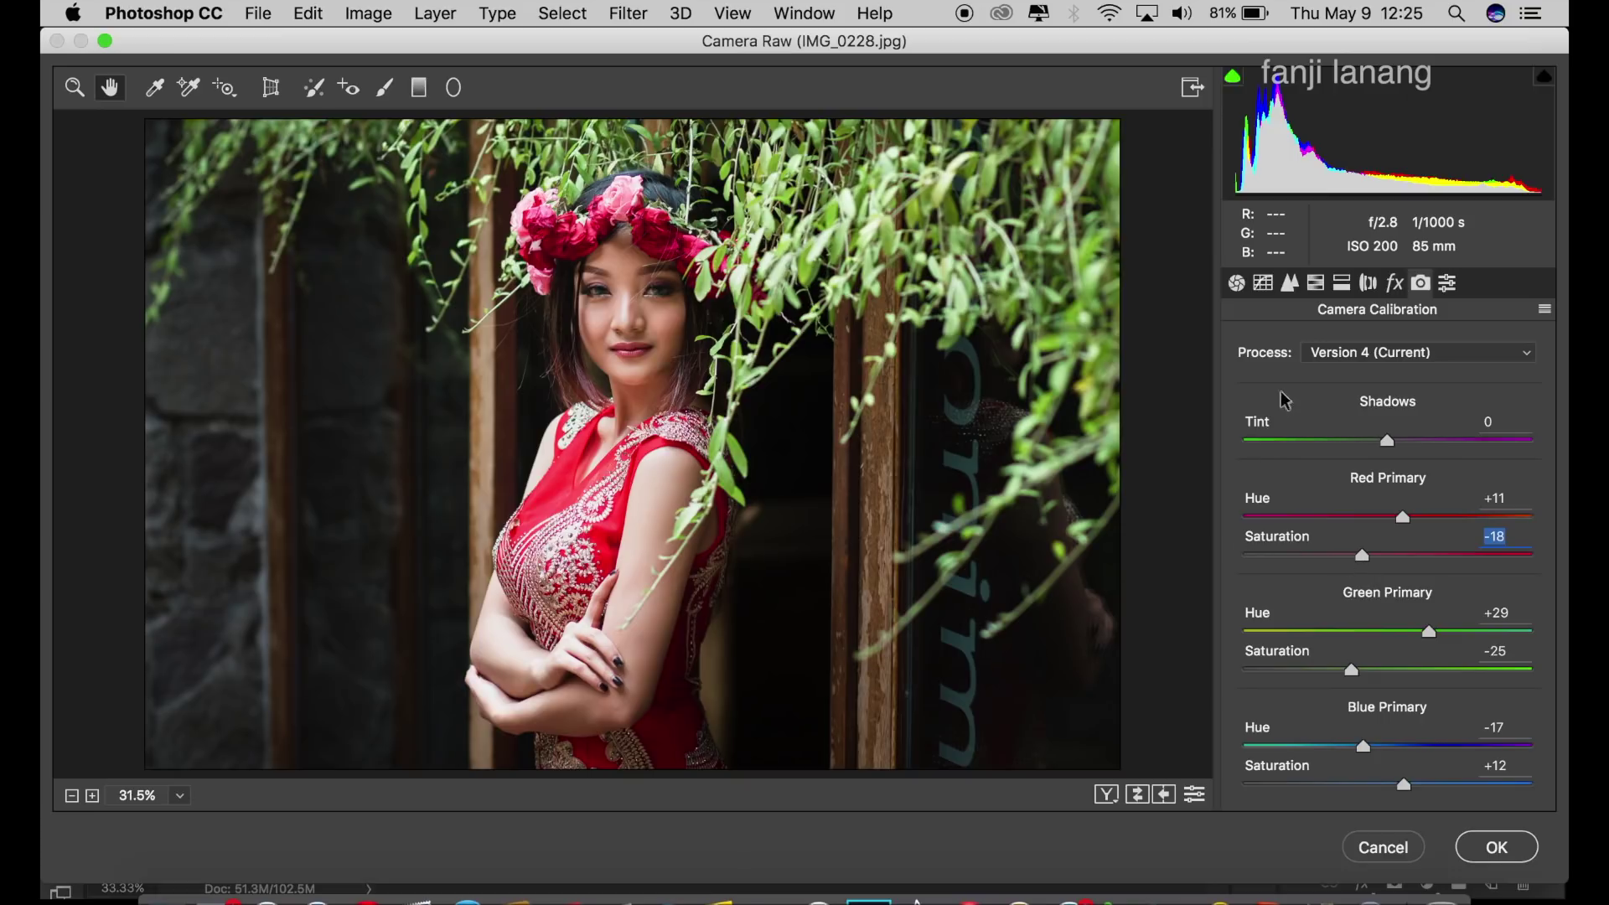
{"action": "left_click", "coordinate": [1317, 285]}
Use the targeted adjustment tool to saturate, hue-shift and darken the green leaves.
{"action": "left_click", "coordinate": [1246, 383]}
{"action": "left_click", "coordinate": [1326, 385]}
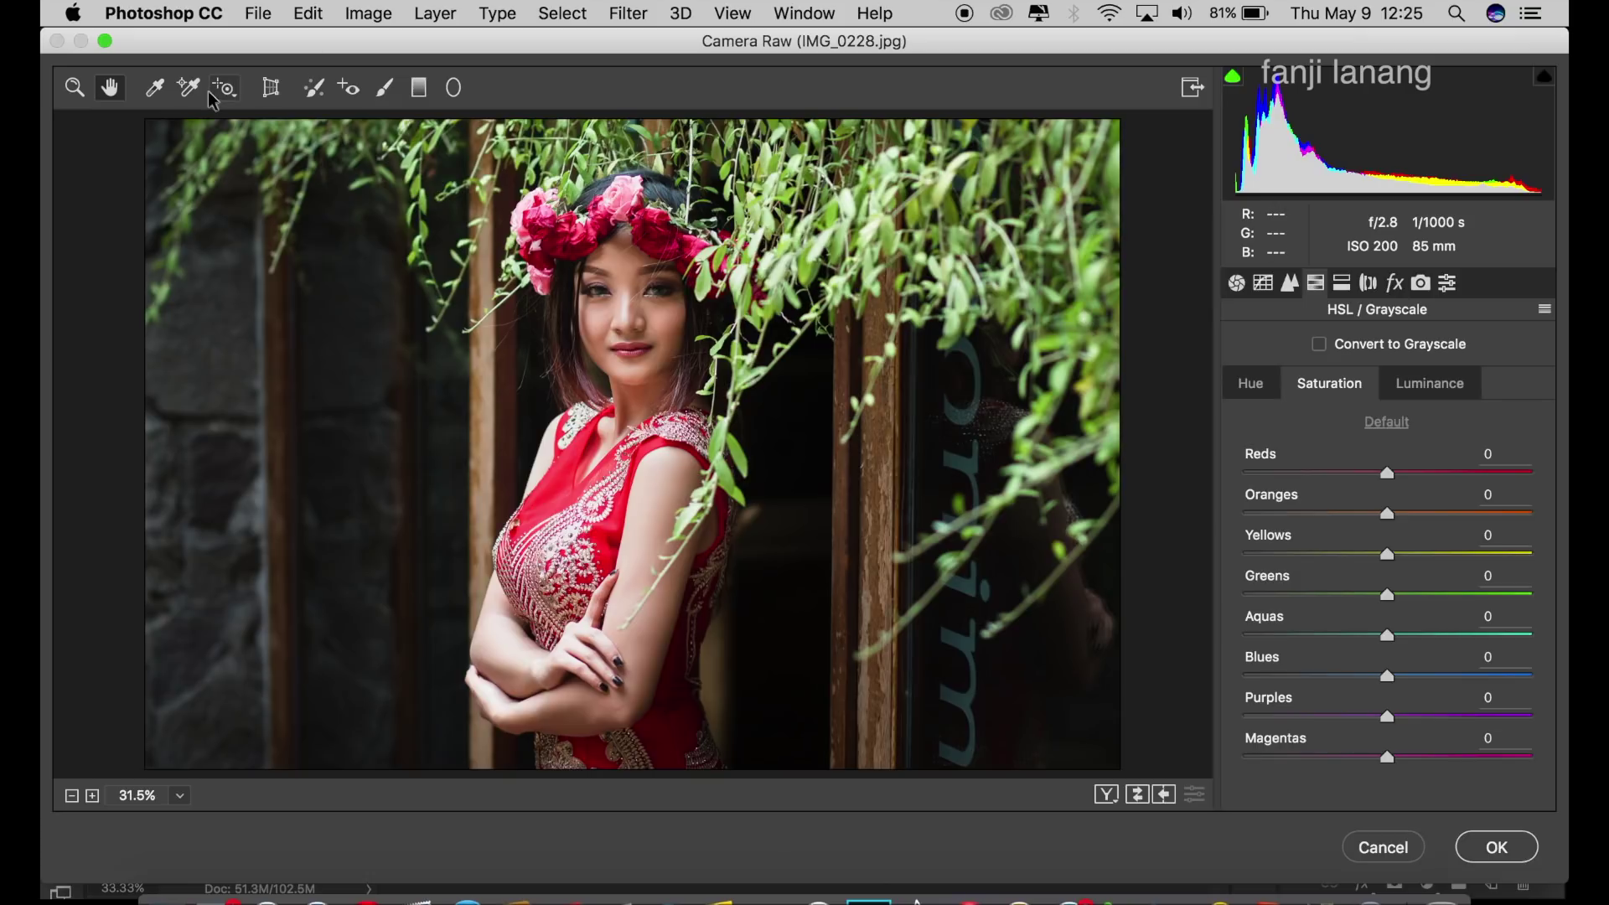
{"action": "left_click", "coordinate": [235, 88]}
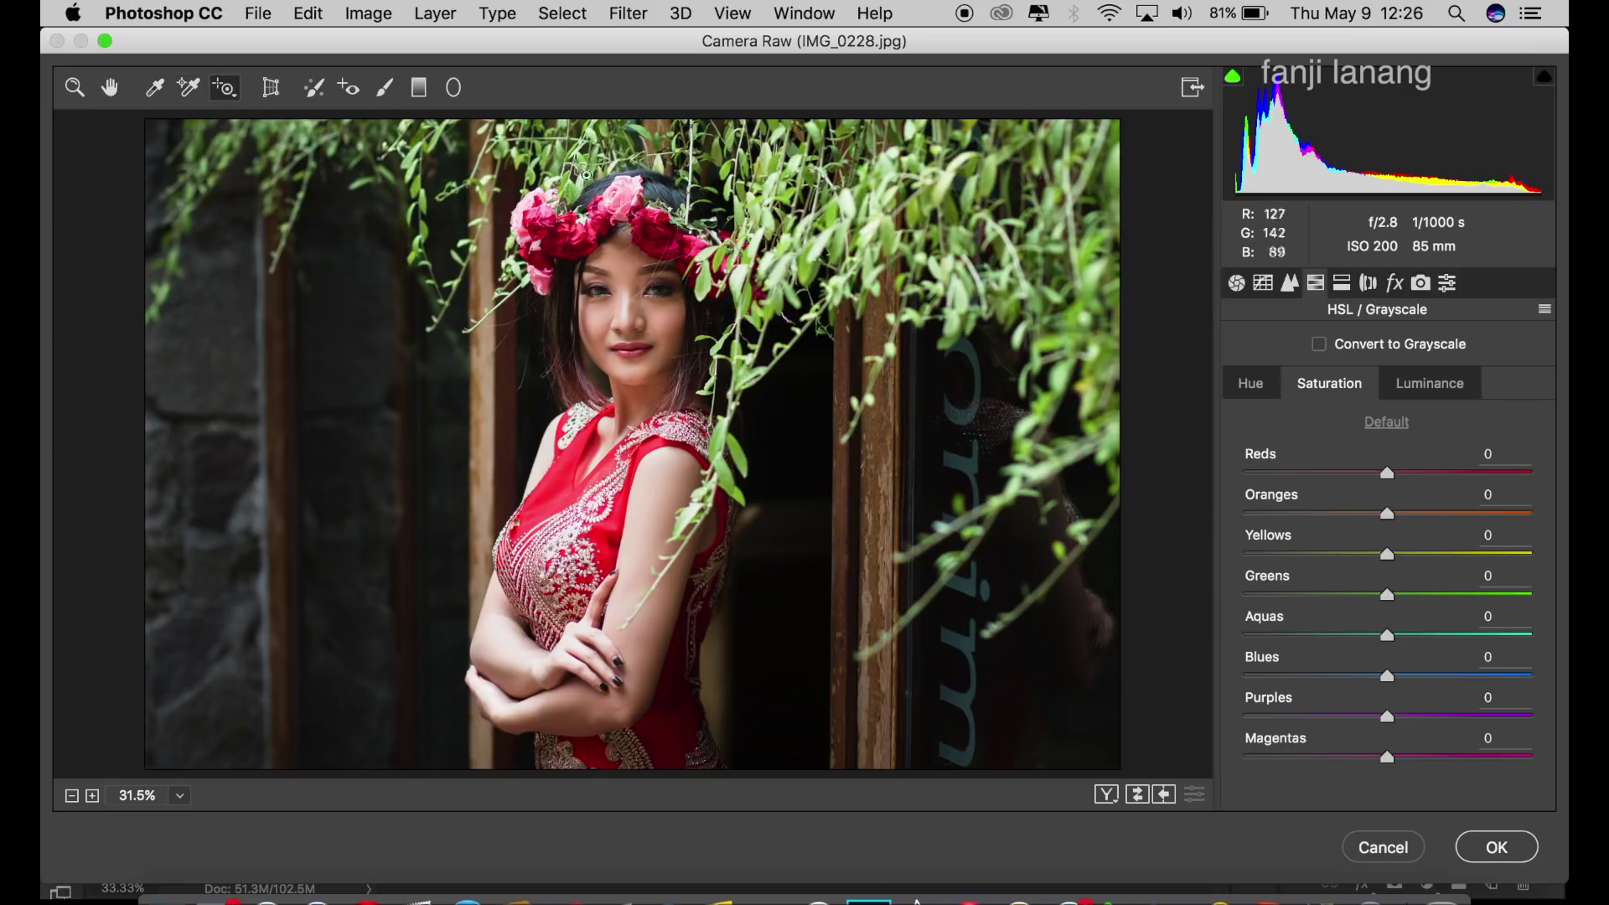
{"action": "left_click_drag", "start_coordinate": [1070, 344], "coordinate": [1069, 246]}
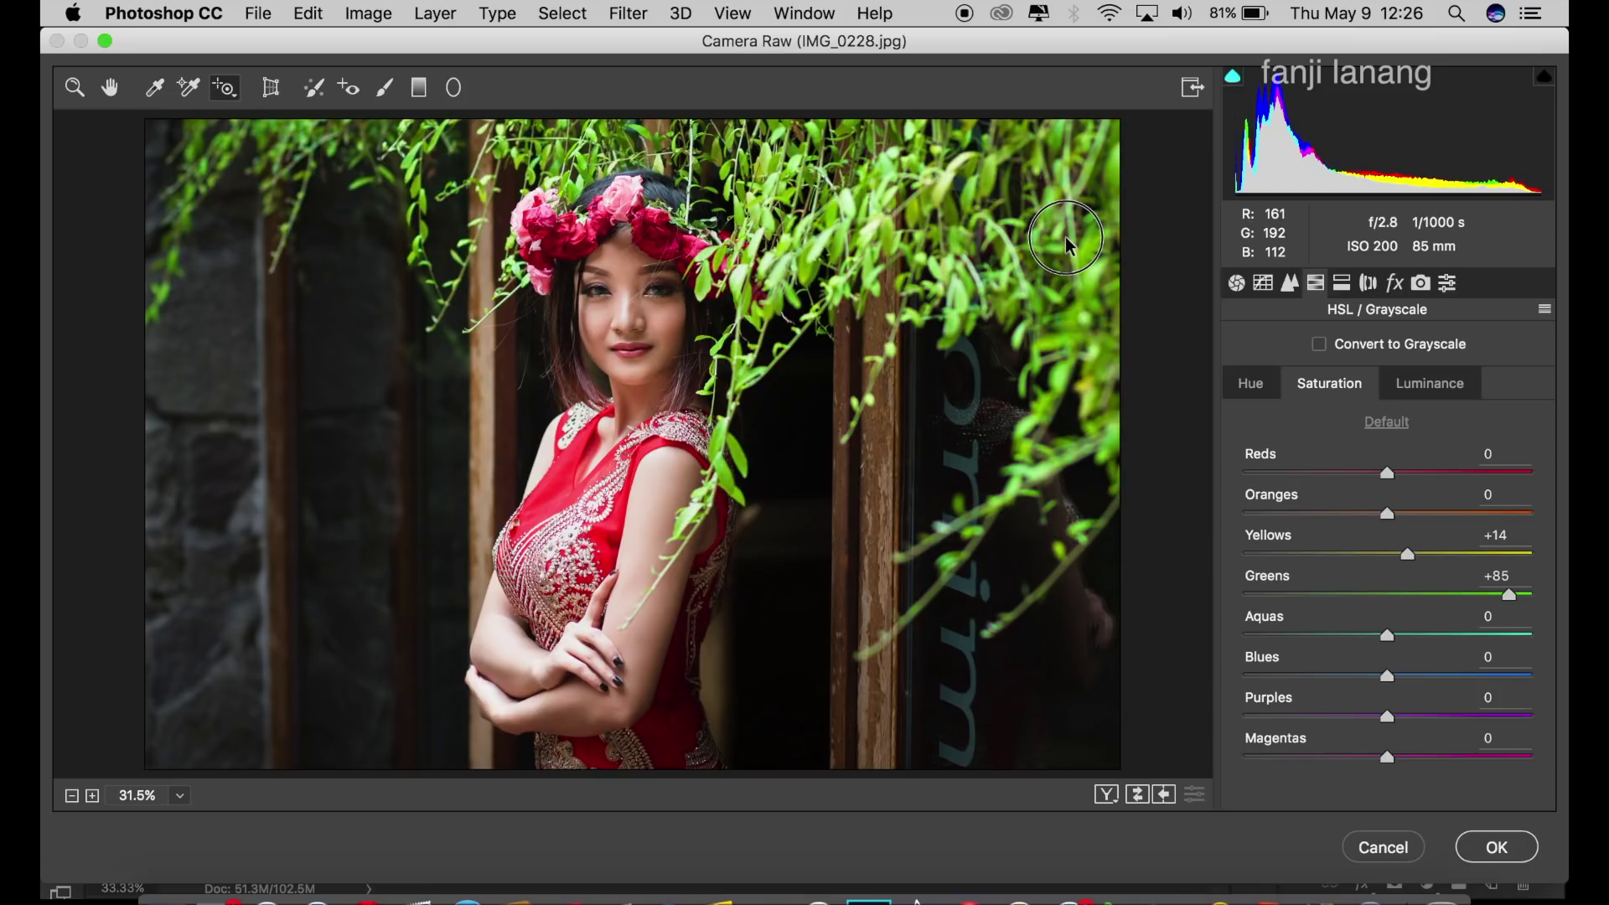
{"action": "left_click", "coordinate": [1246, 391]}
{"action": "mouse_move", "coordinate": [1085, 387]}
{"action": "left_mouse_down"}
{"action": "mouse_move", "coordinate": [1088, 477]}
{"action": "mouse_move", "coordinate": [1084, 368]}
{"action": "mouse_move", "coordinate": [1084, 384]}
{"action": "left_mouse_up"}
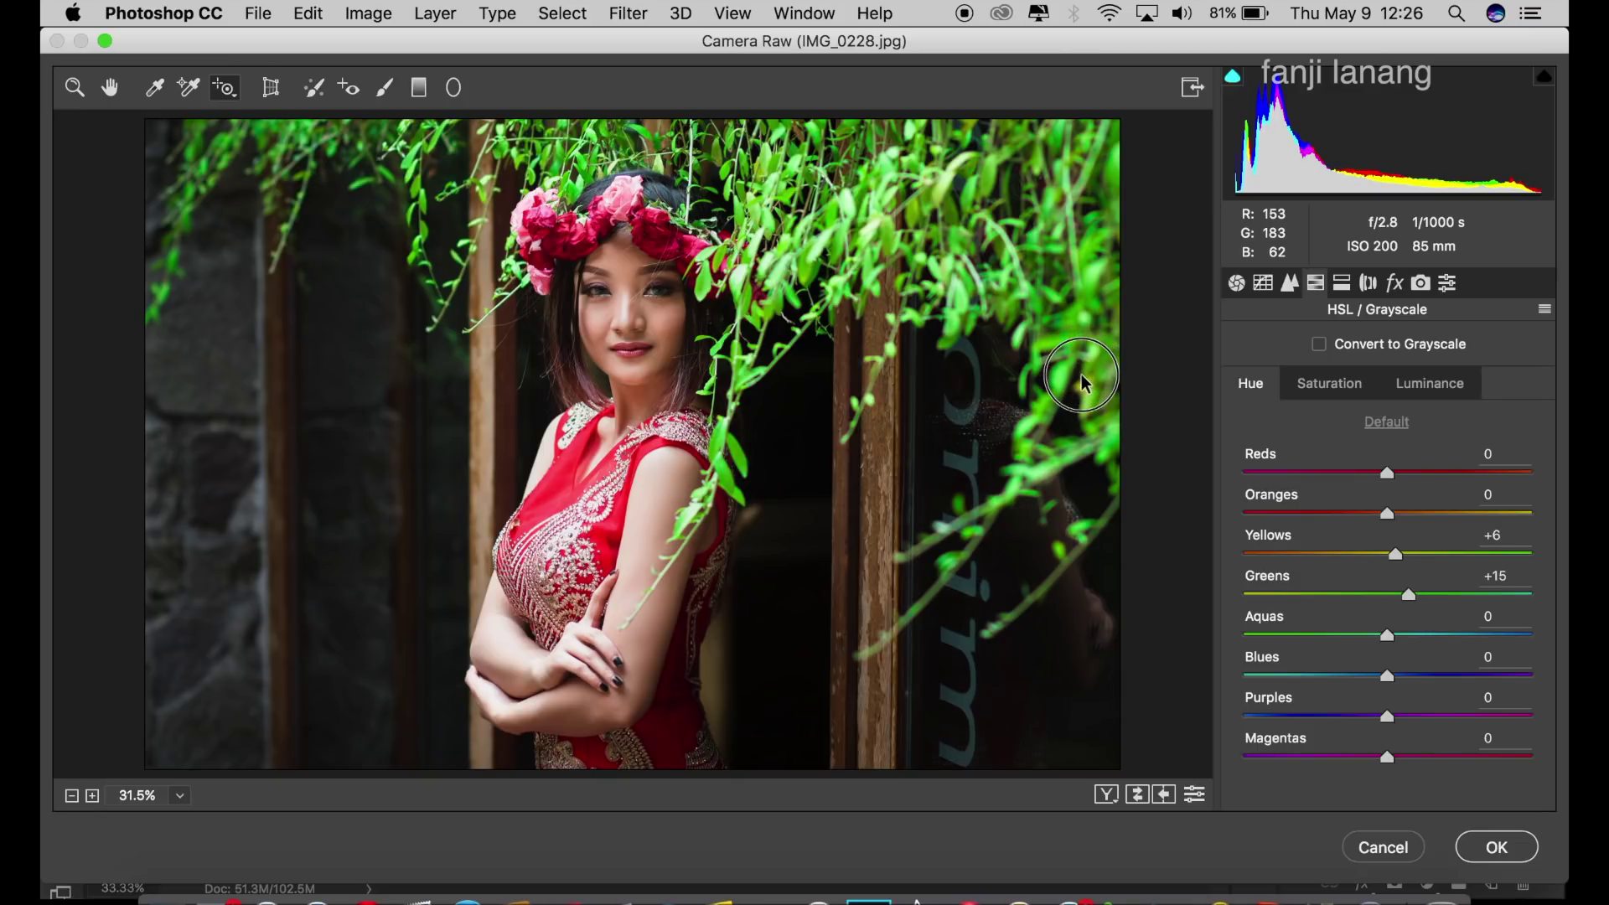
{"action": "left_click", "coordinate": [1429, 384]}
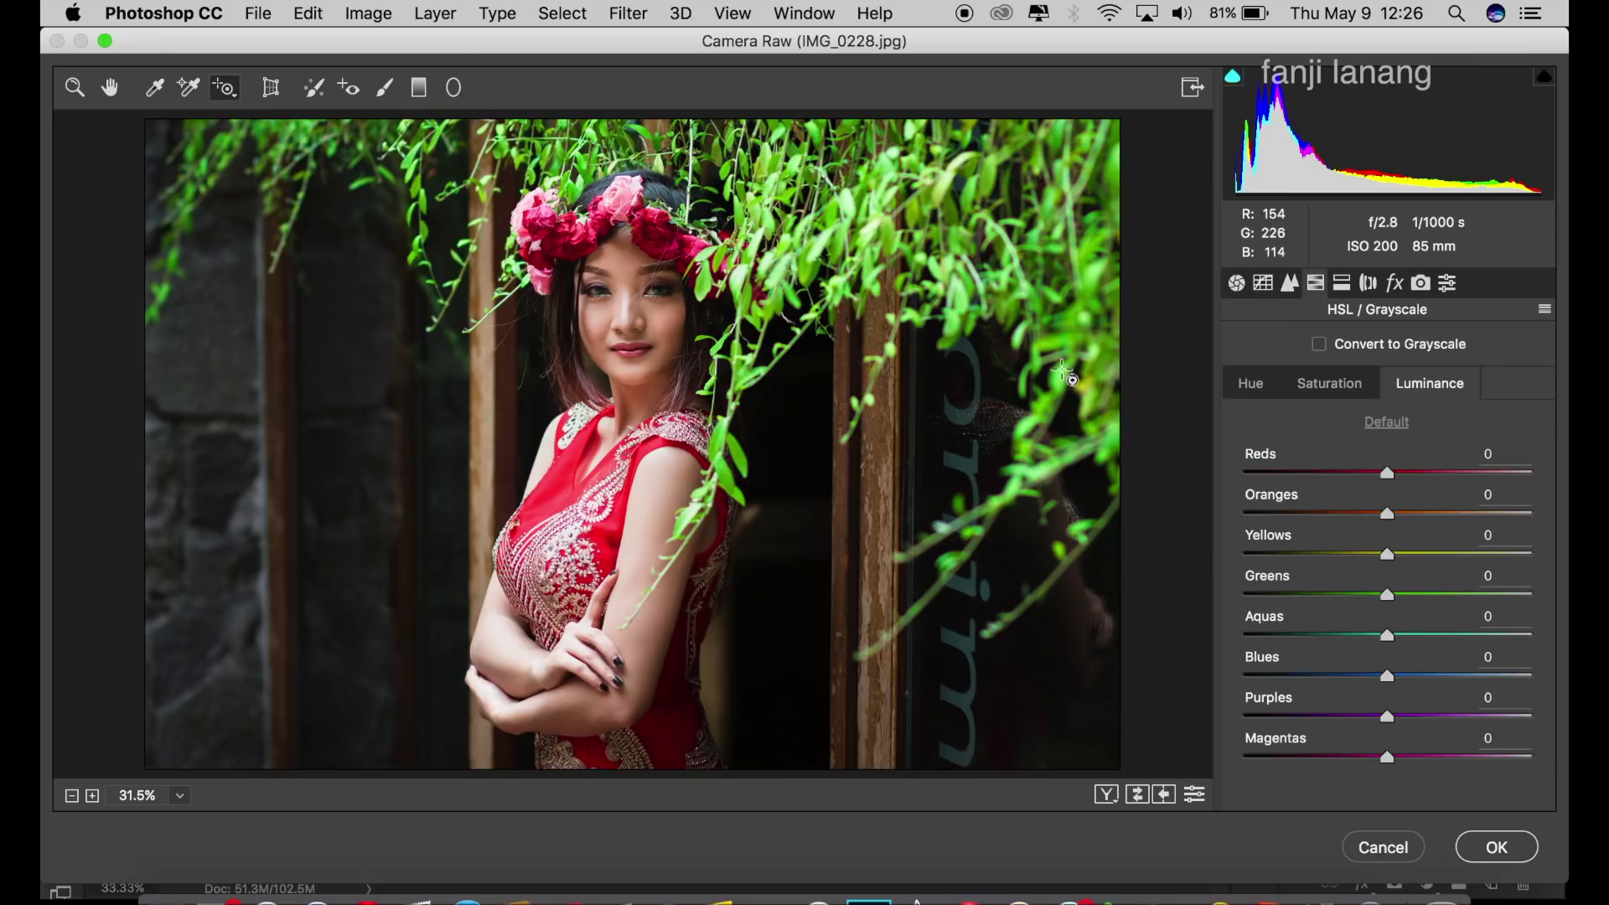
{"action": "left_click_drag", "start_coordinate": [1062, 384], "coordinate": [1059, 403]}
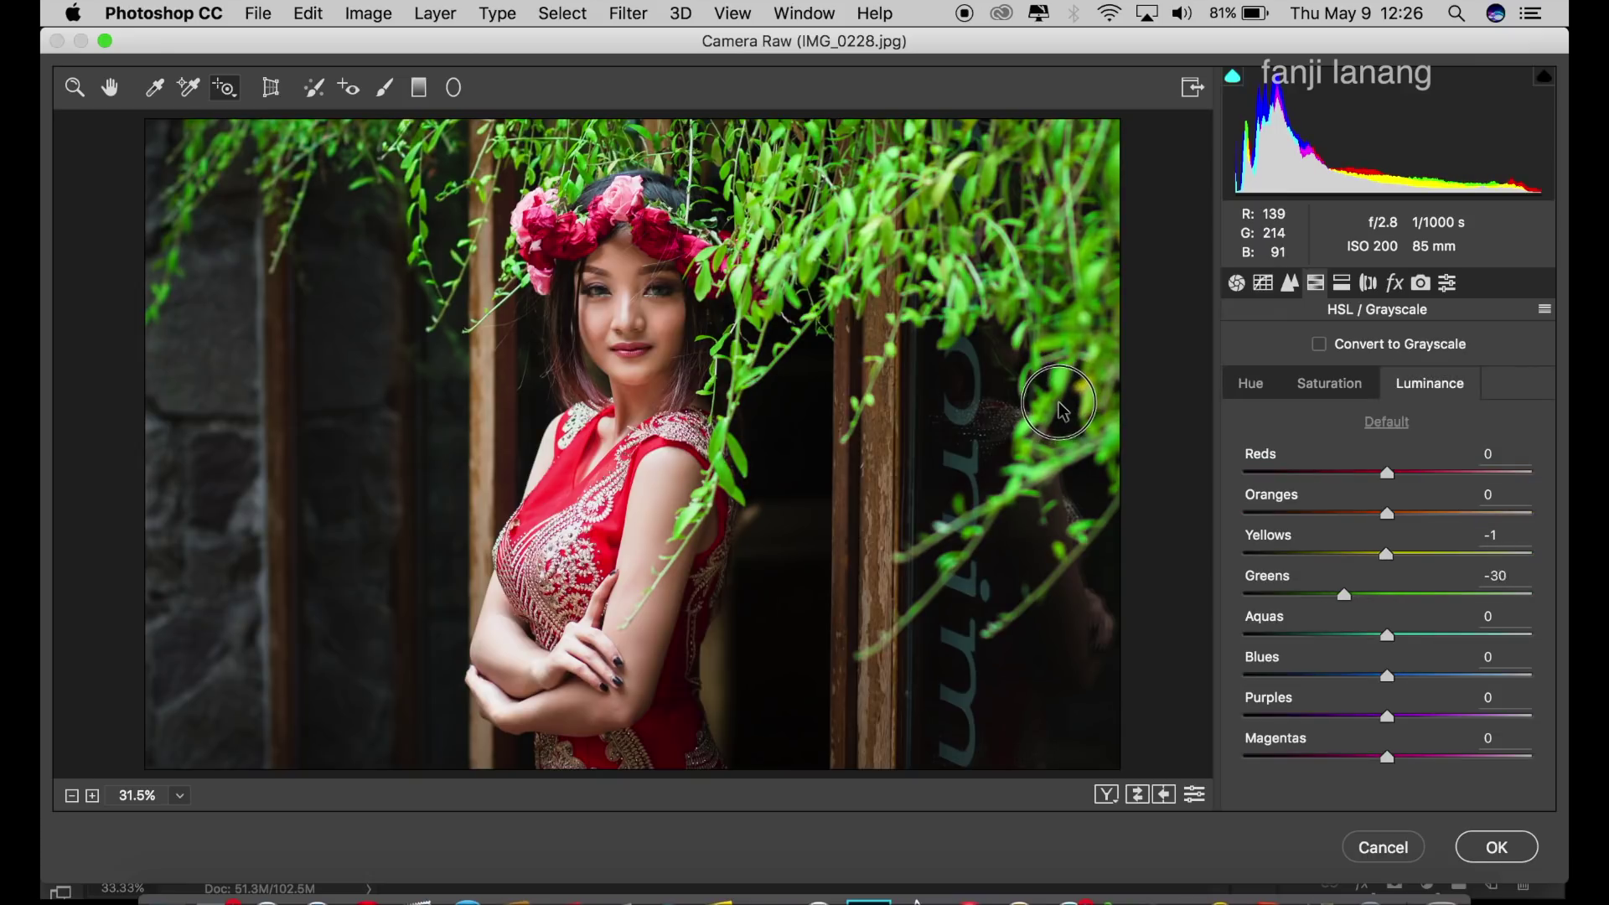
Refine the leaves' saturation and hue, cut orange saturation to -9, and compare before/after.
{"action": "left_click", "coordinate": [1317, 388]}
{"action": "mouse_move", "coordinate": [1098, 408]}
{"action": "left_mouse_down"}
{"action": "mouse_move", "coordinate": [1092, 473]}
{"action": "mouse_move", "coordinate": [1088, 443]}
{"action": "left_mouse_up"}
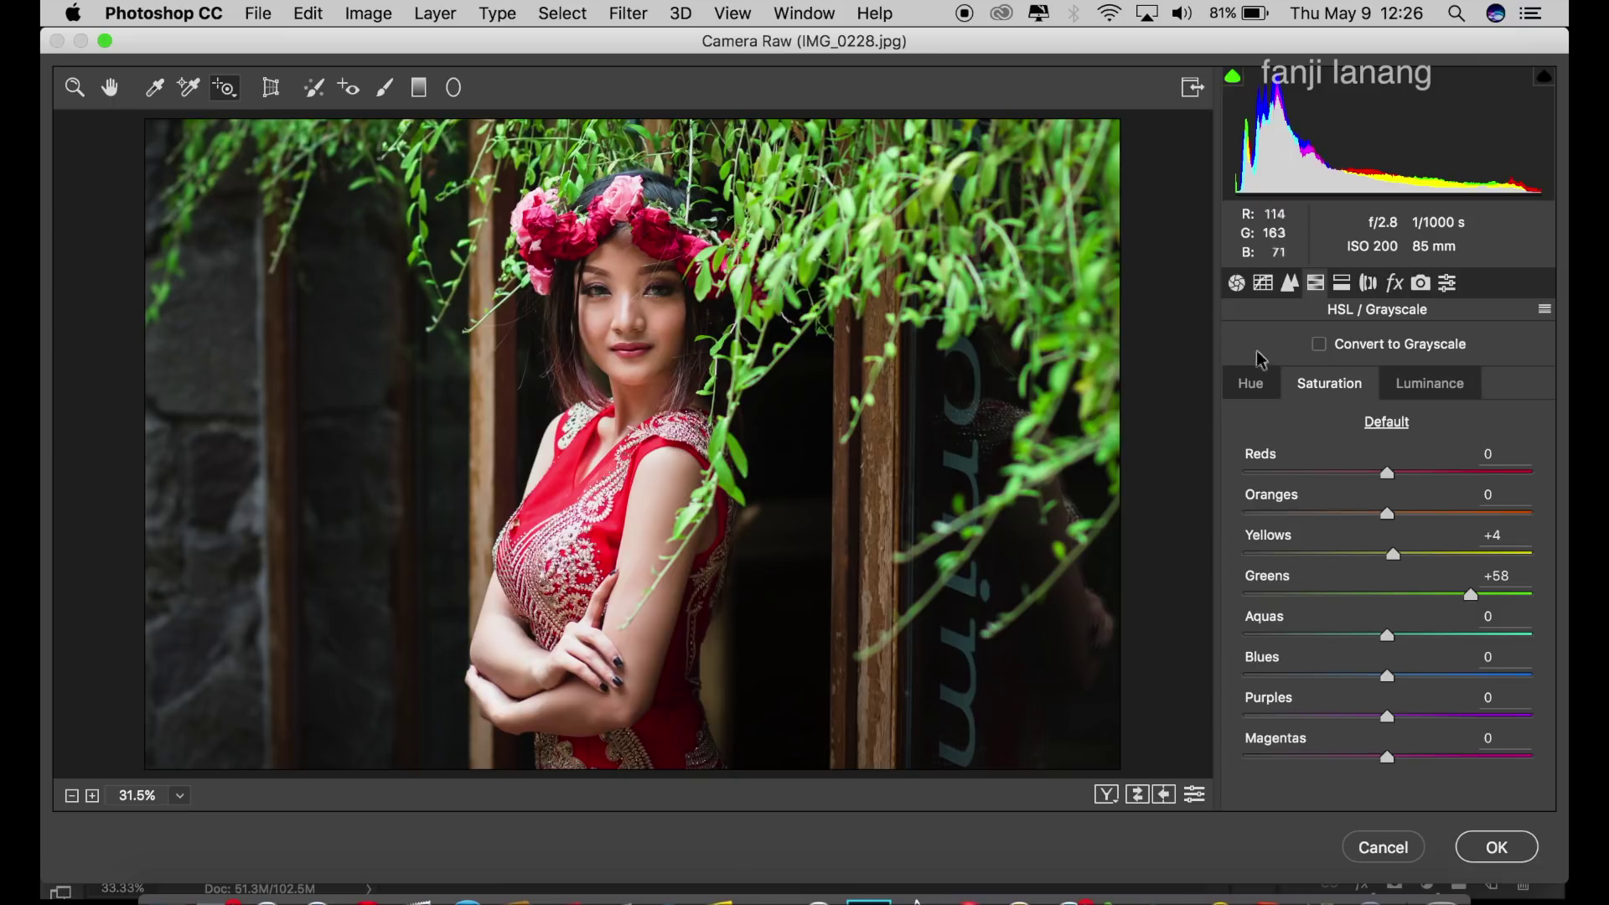
{"action": "left_click", "coordinate": [1252, 383]}
{"action": "left_click_drag", "start_coordinate": [1111, 432], "coordinate": [1108, 452]}
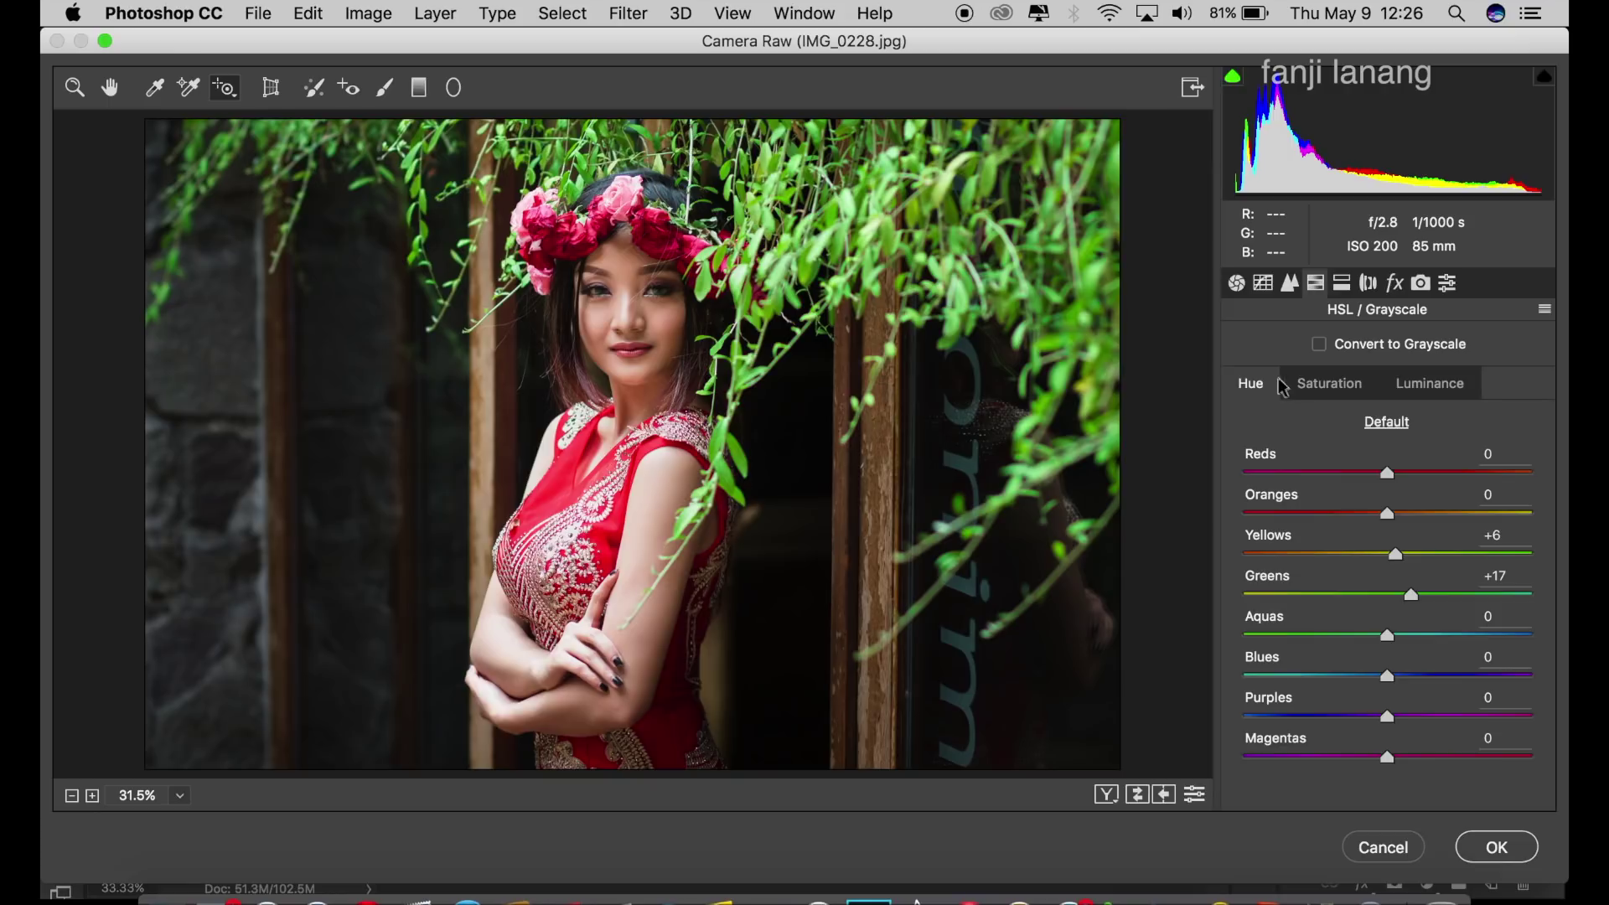
{"action": "left_click", "coordinate": [1319, 389]}
{"action": "left_click_drag", "start_coordinate": [675, 342], "coordinate": [675, 356]}
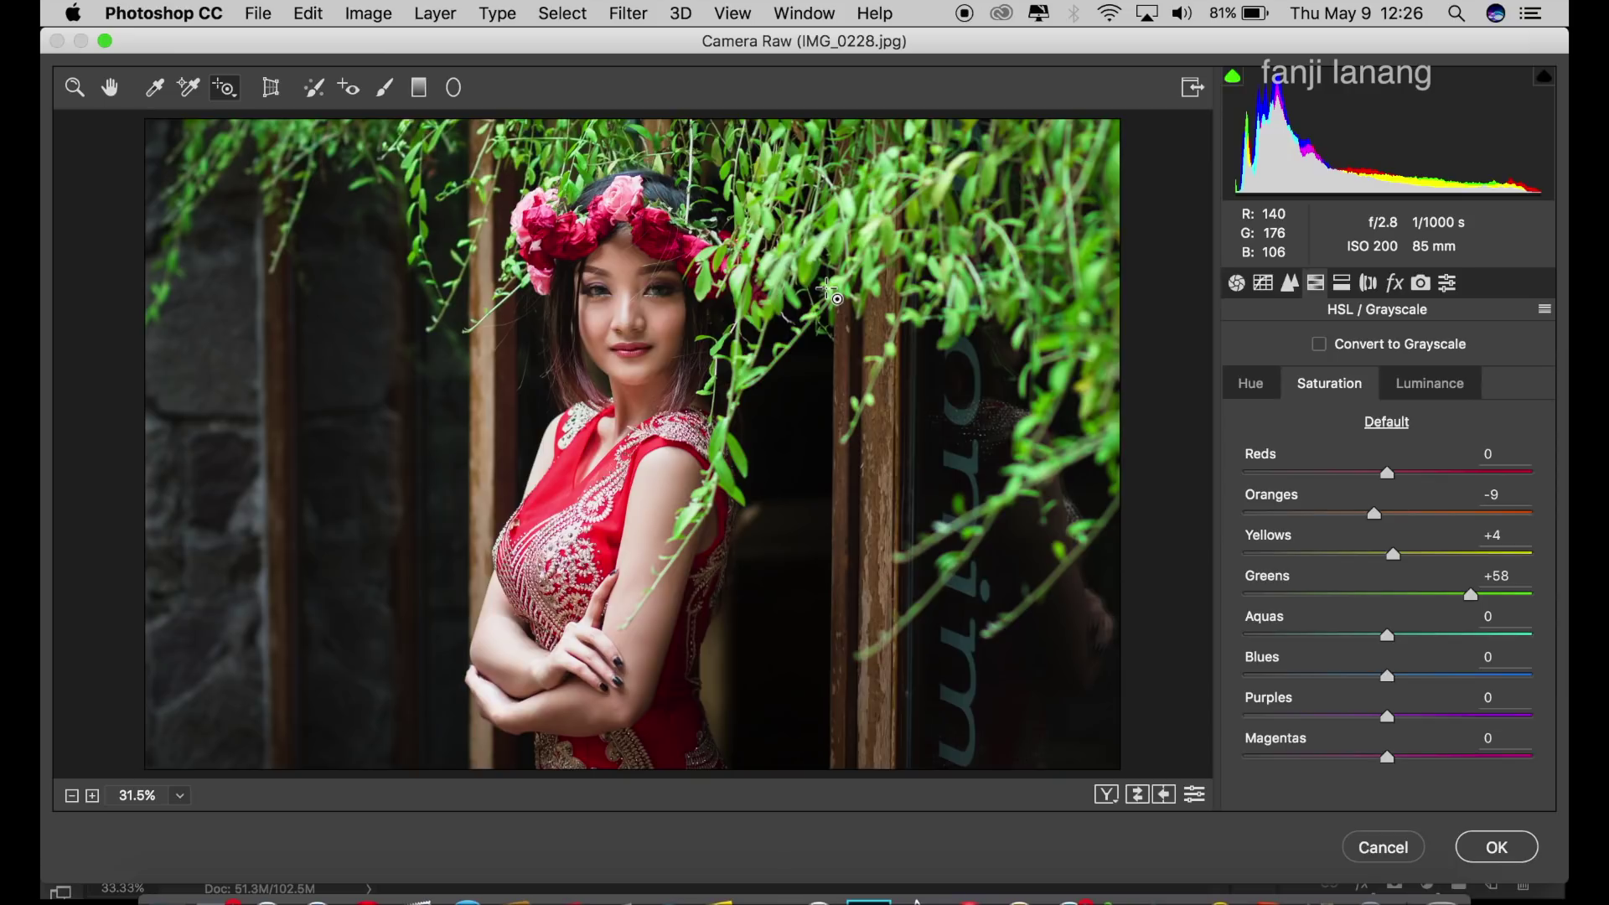
{"action": "left_click", "coordinate": [1103, 796]}
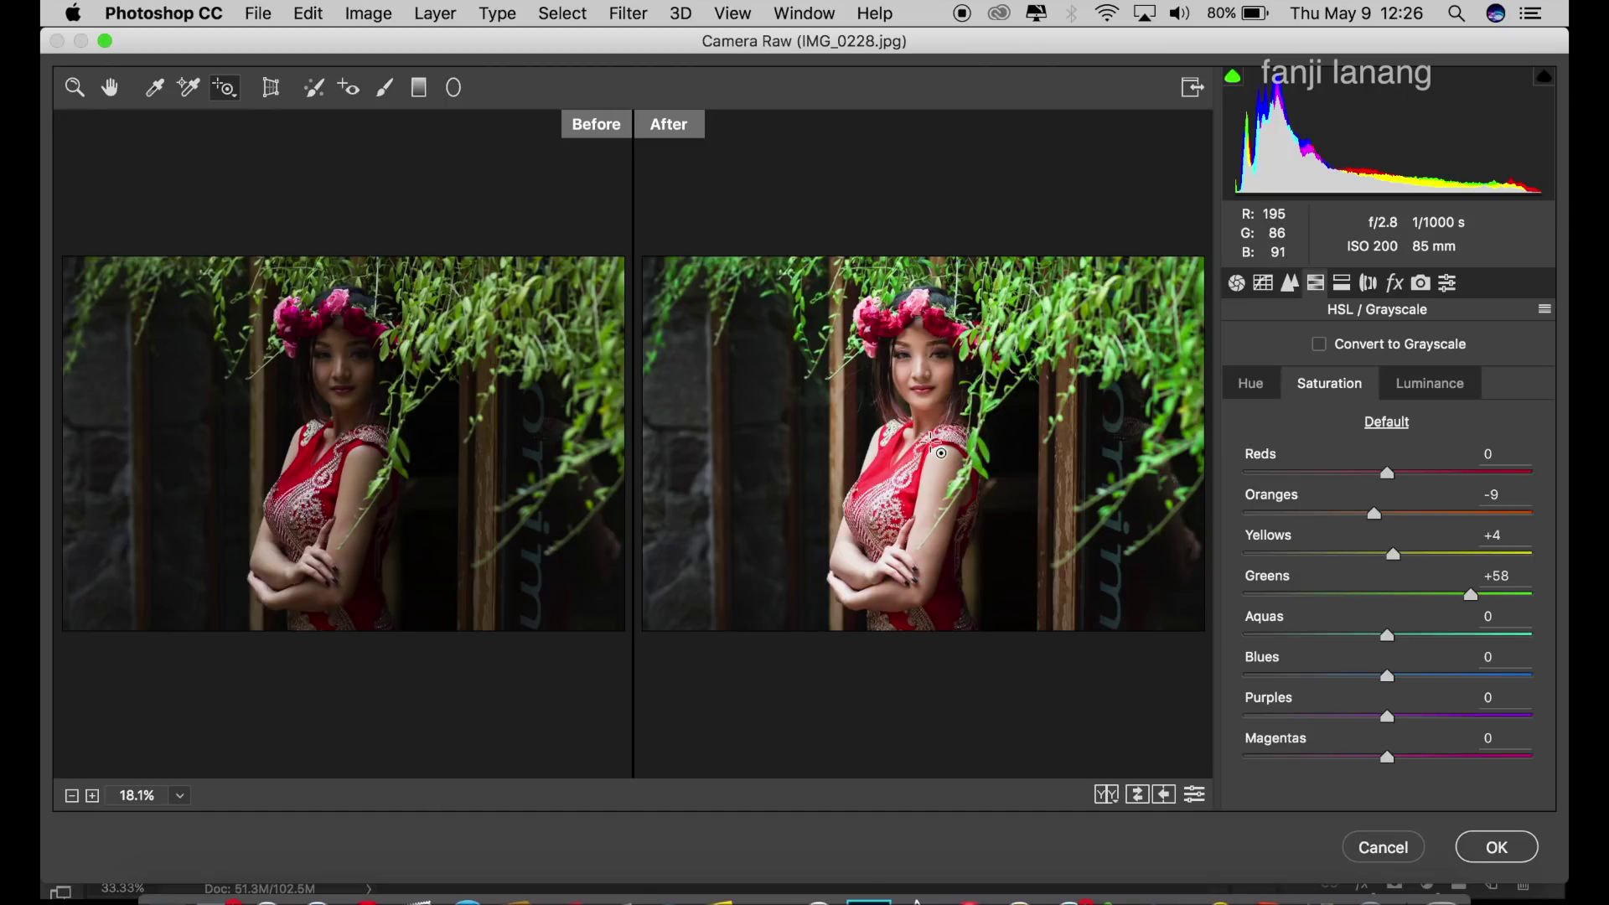
Apply the Camera Raw edits, compare copy-layer visibility, zoom out, and open the adjustment layer list.
{"action": "left_click", "coordinate": [1507, 855]}
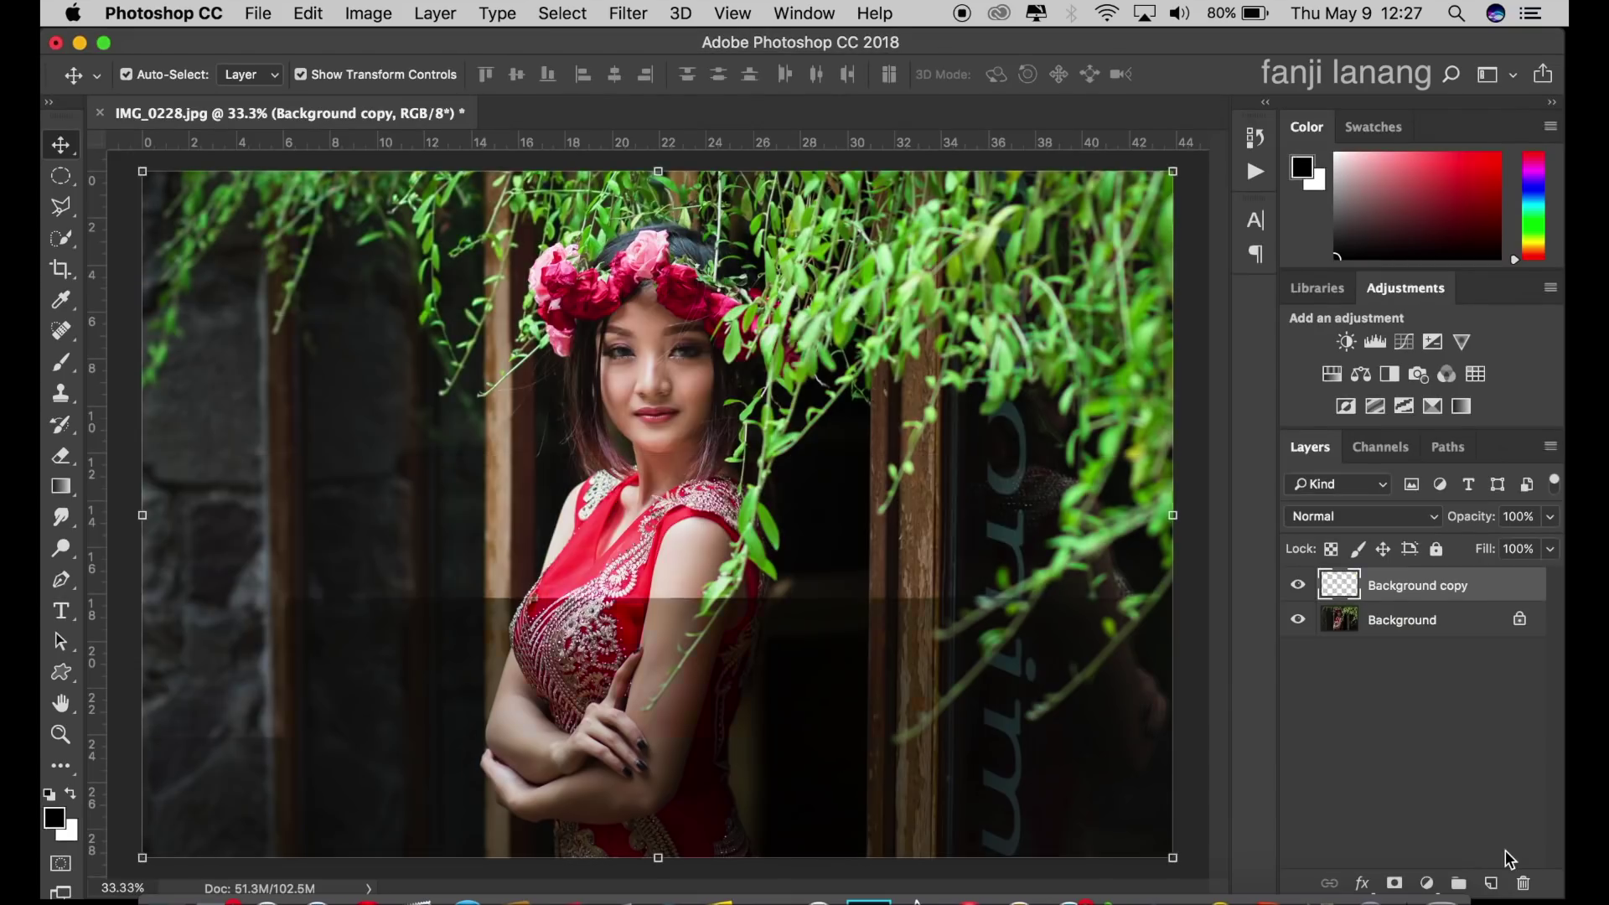
{"action": "left_click", "coordinate": [1298, 586]}
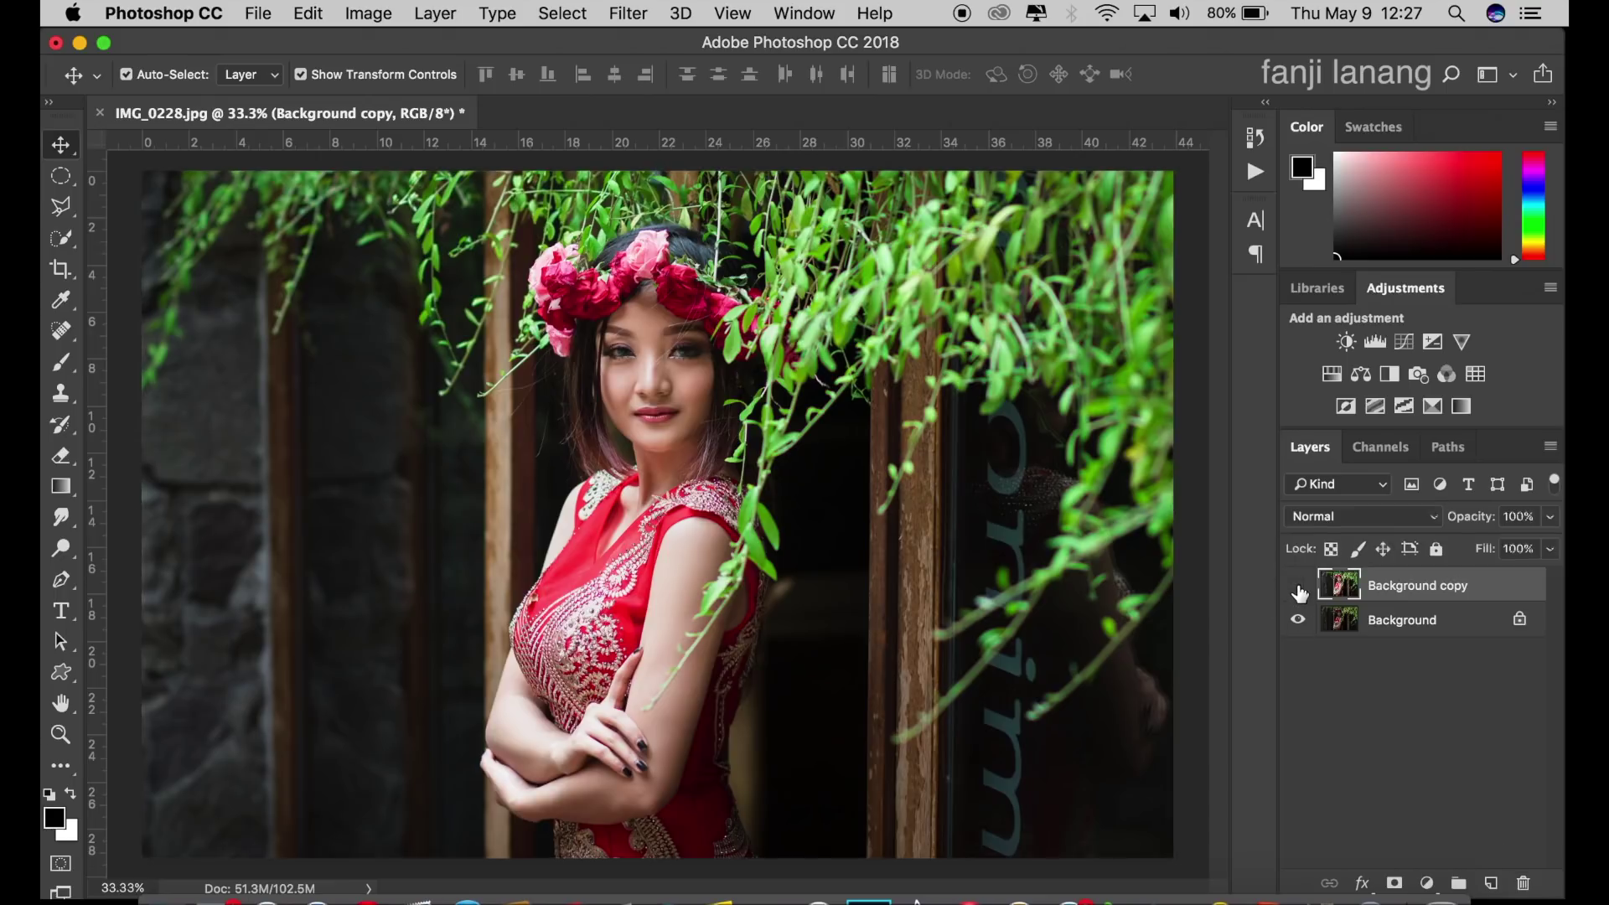
{"action": "left_click", "coordinate": [1298, 586]}
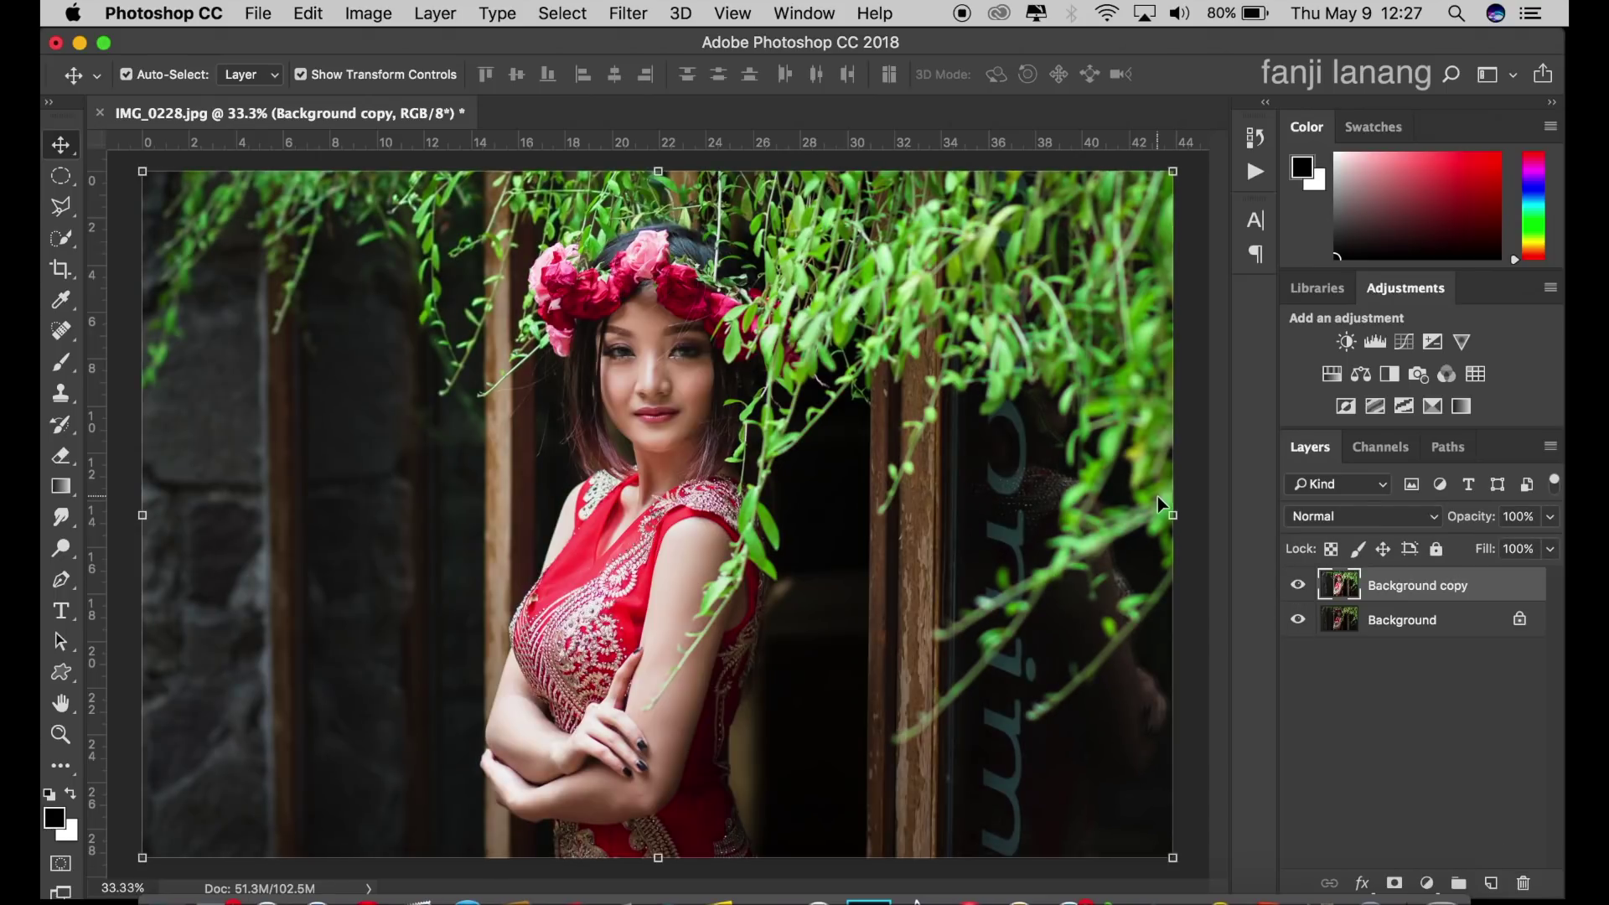
{"action": "key", "text": "super+minus"}
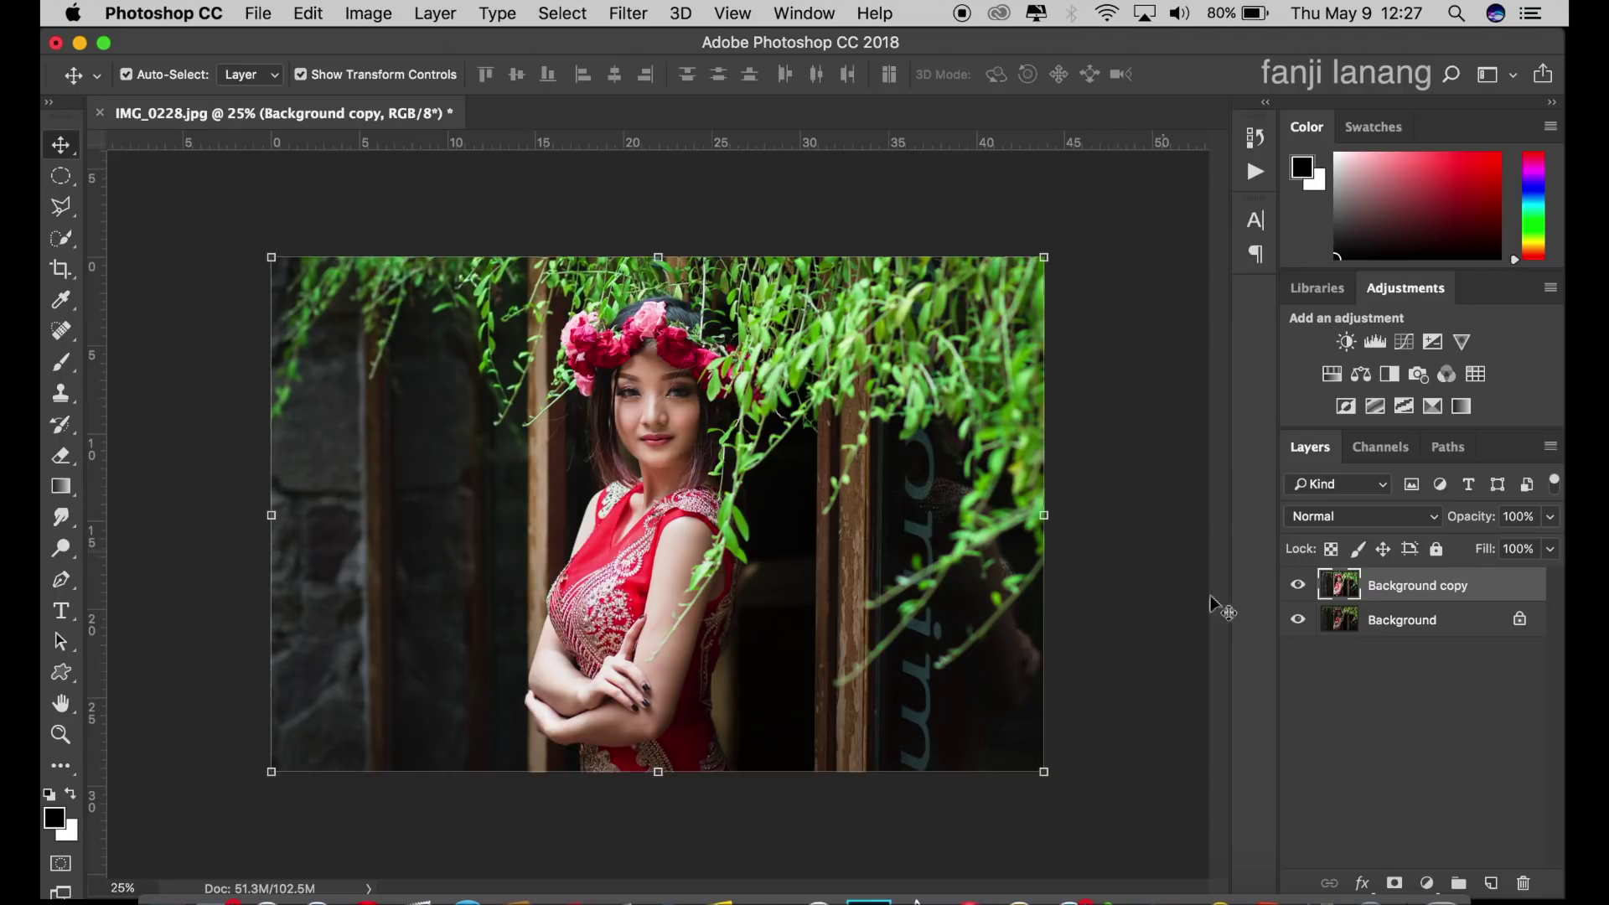
{"action": "left_click", "coordinate": [1427, 883]}
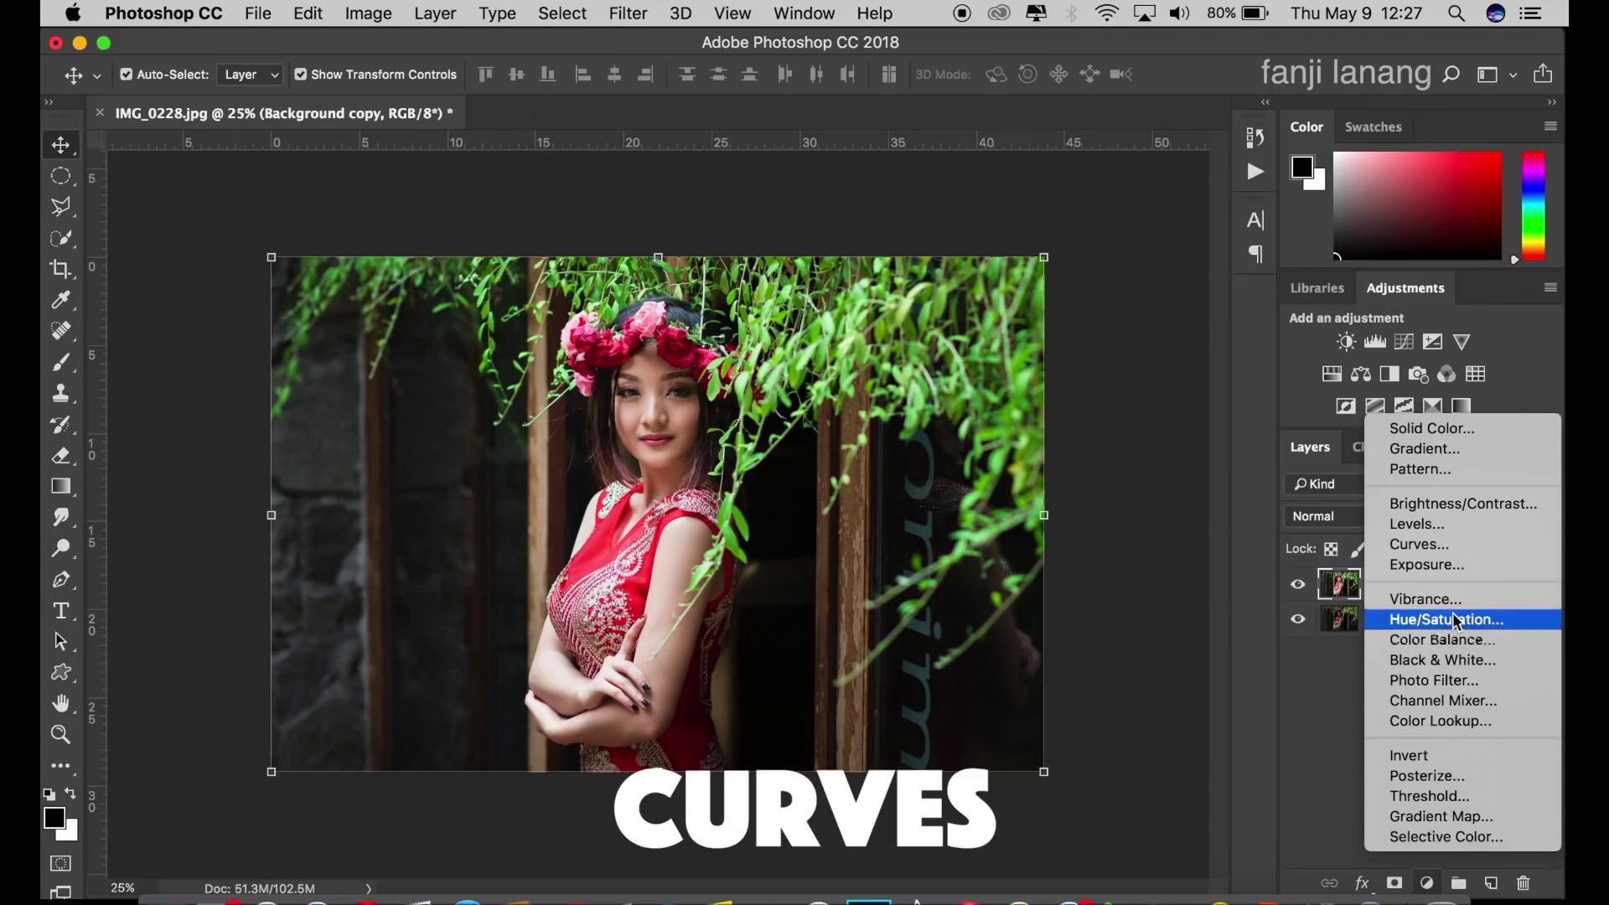
Add a Curves layer lifting the blacks and midtones and capping whites at 230.
{"action": "left_click", "coordinate": [1439, 547]}
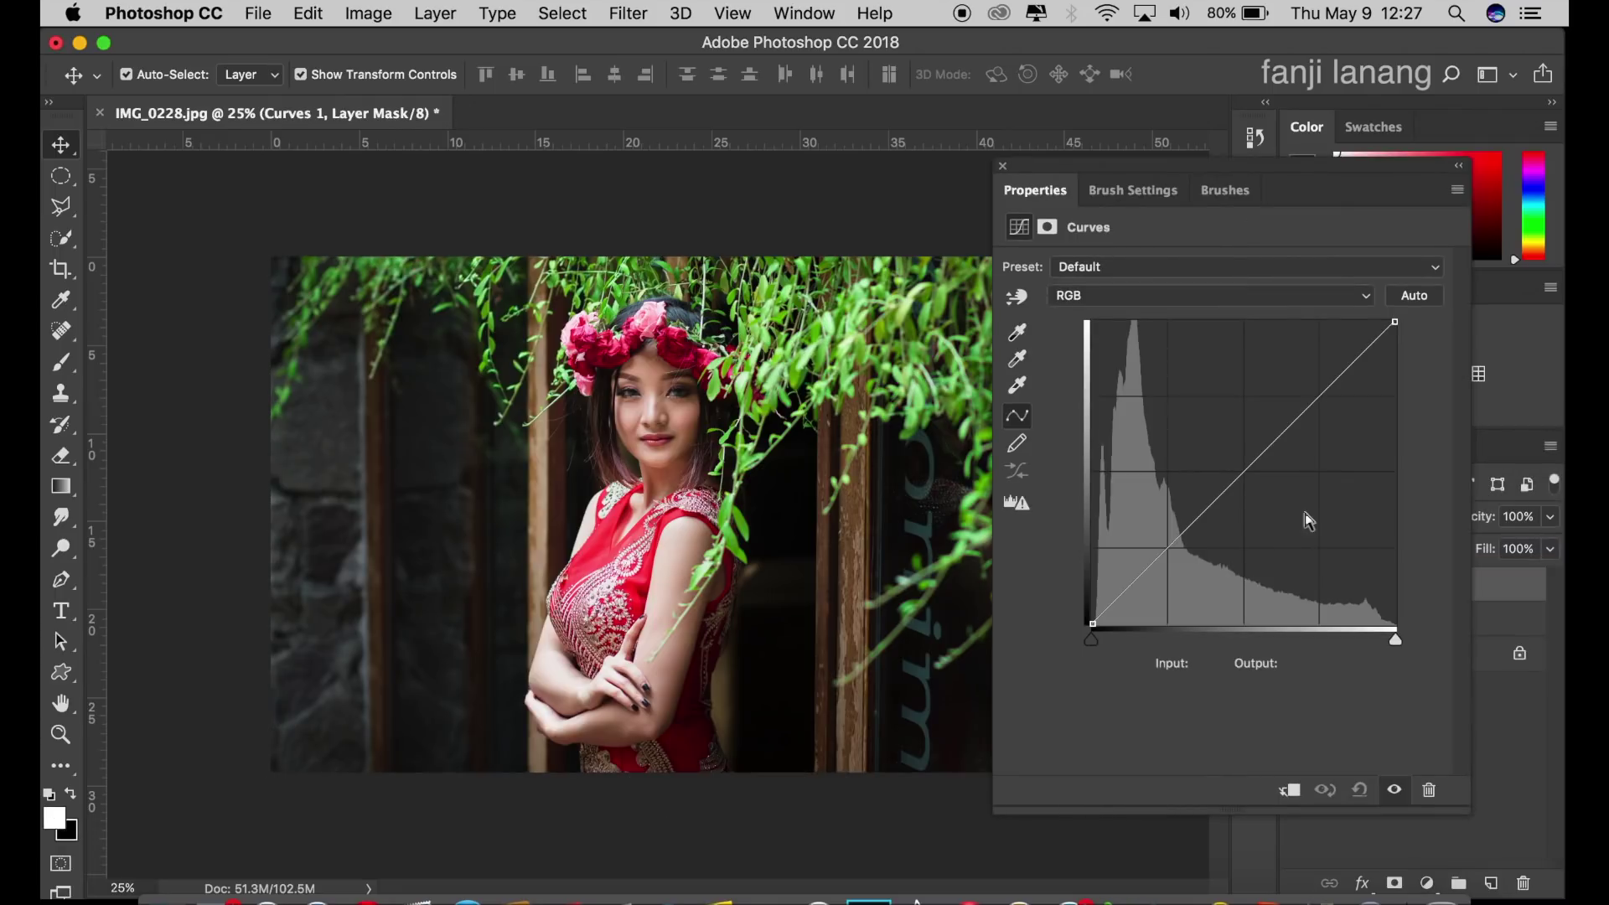
{"action": "left_click", "coordinate": [1243, 460]}
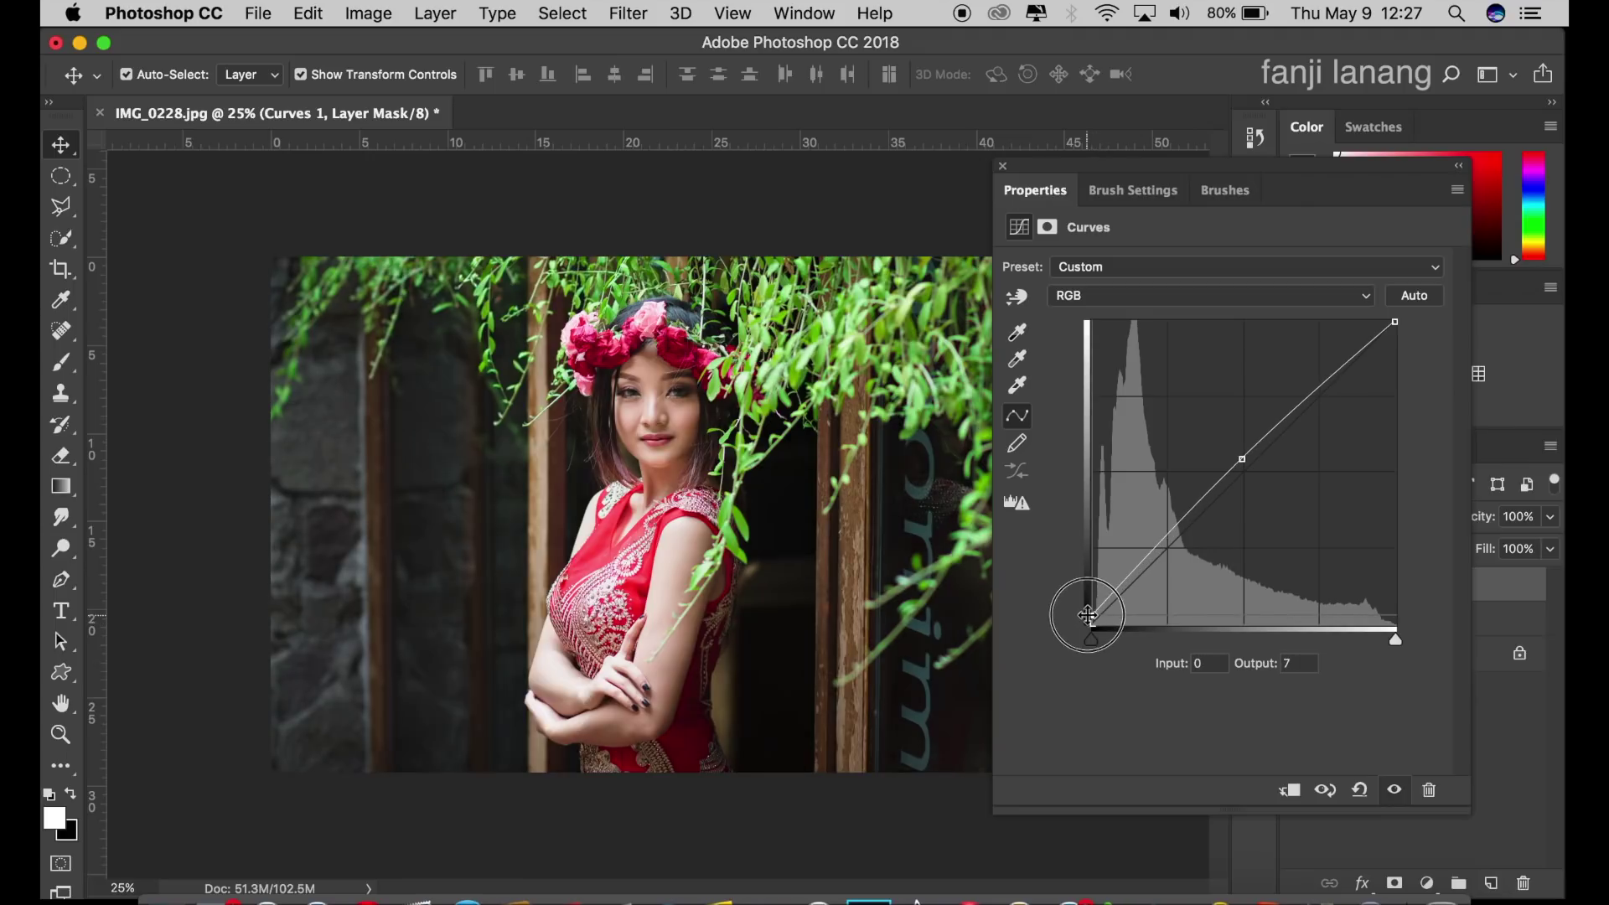
{"action": "left_click_drag", "start_coordinate": [1095, 623], "coordinate": [1114, 600]}
{"action": "left_click", "coordinate": [1120, 596]}
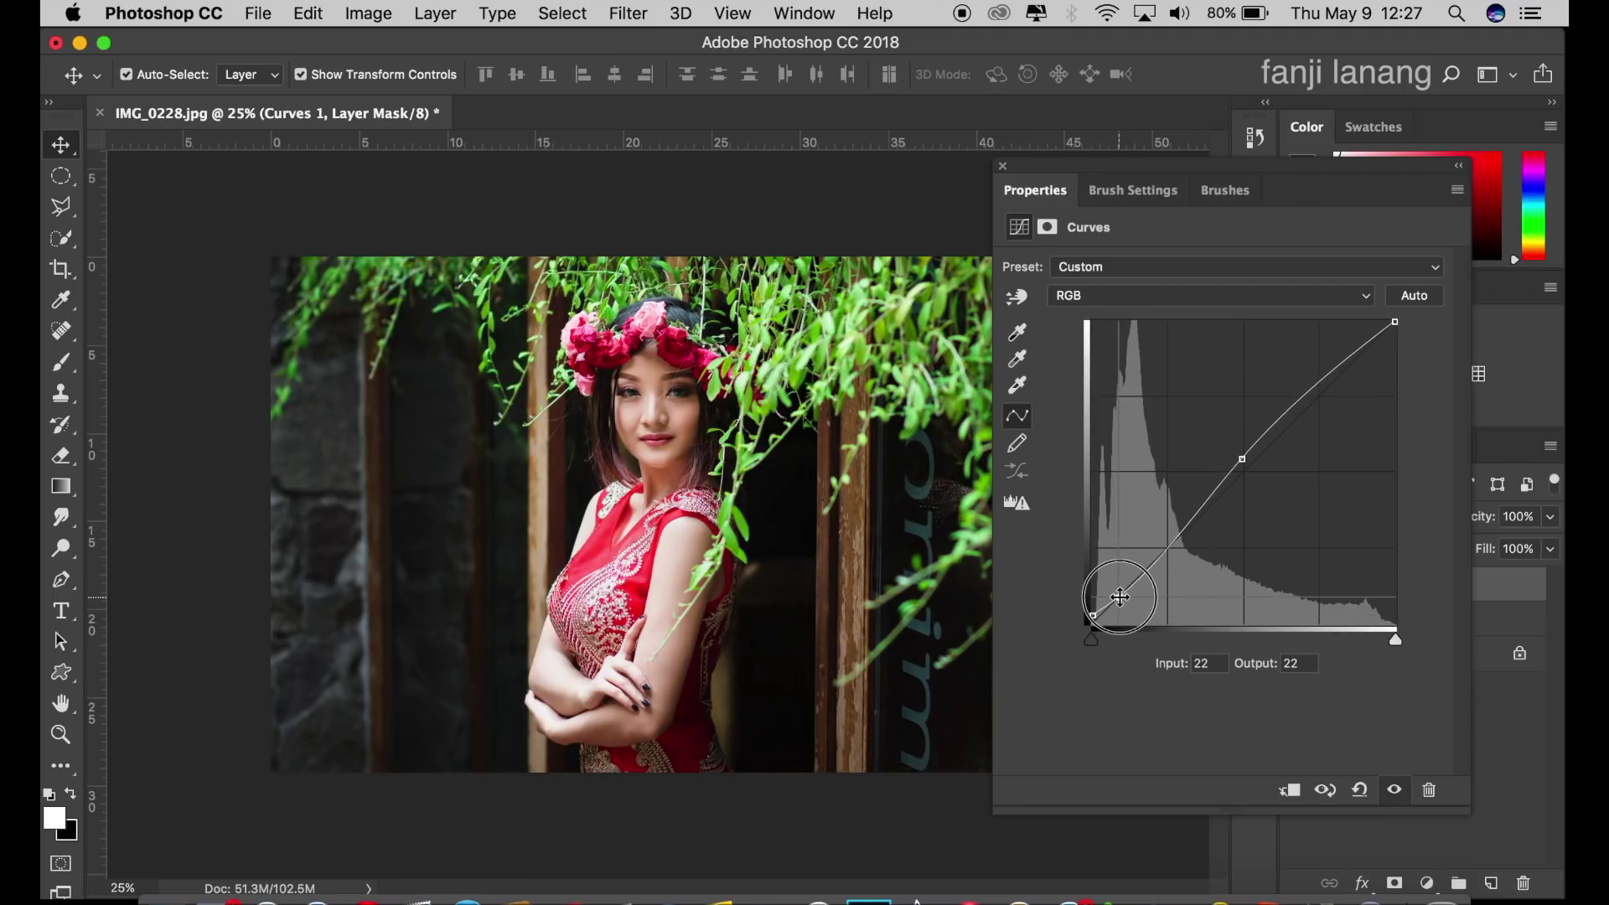
{"action": "left_click_drag", "start_coordinate": [1399, 324], "coordinate": [1425, 355]}
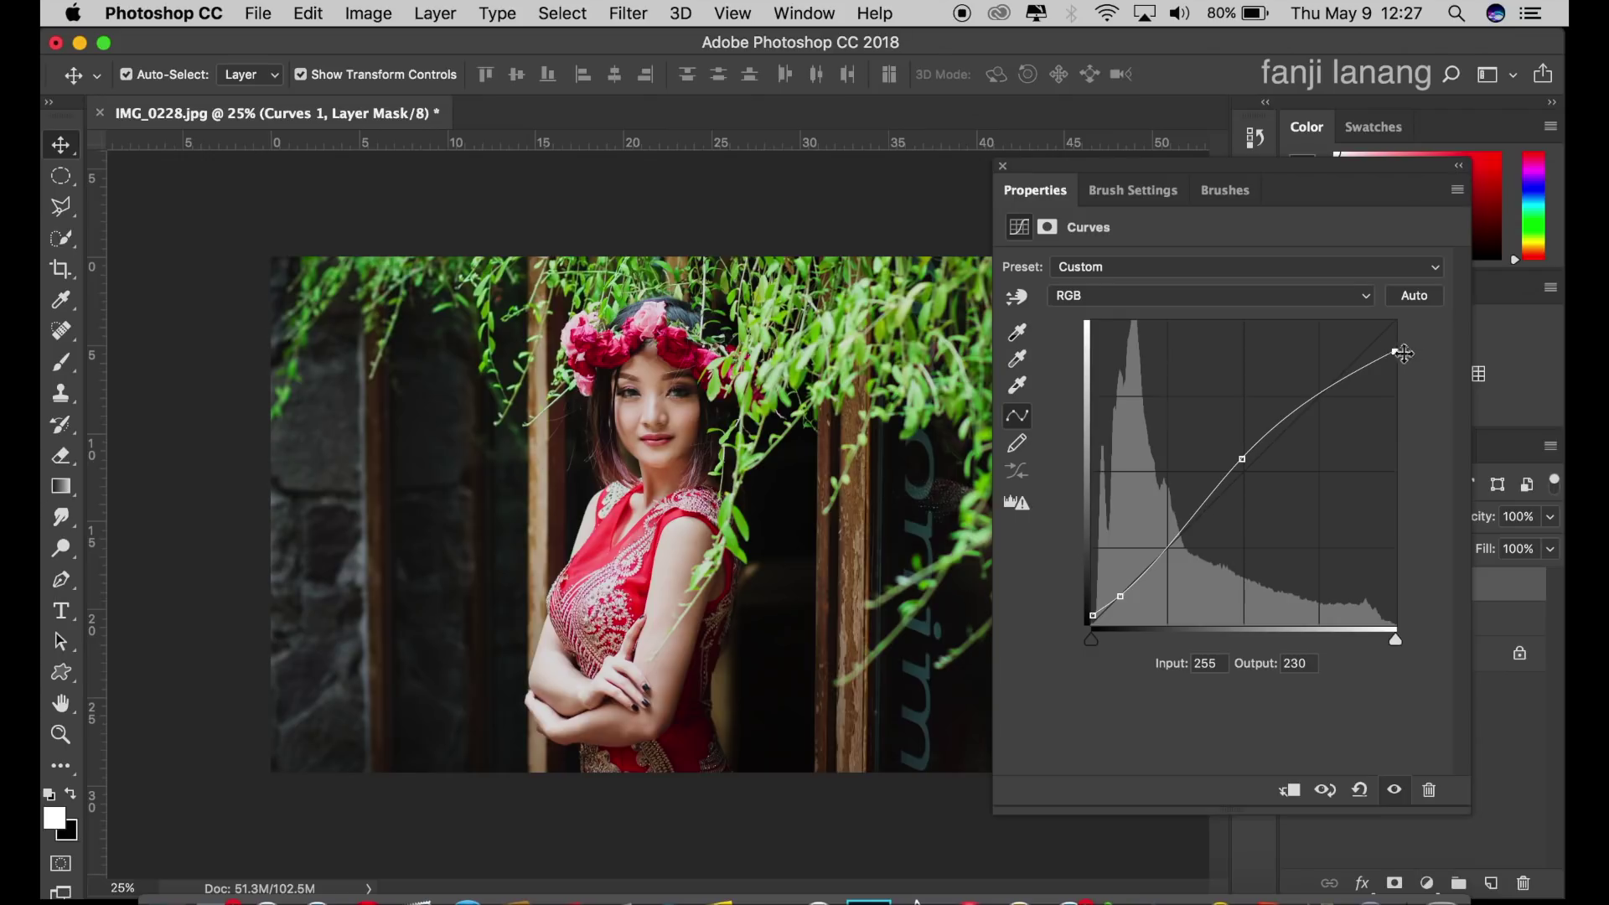
{"action": "left_click", "coordinate": [1003, 167]}
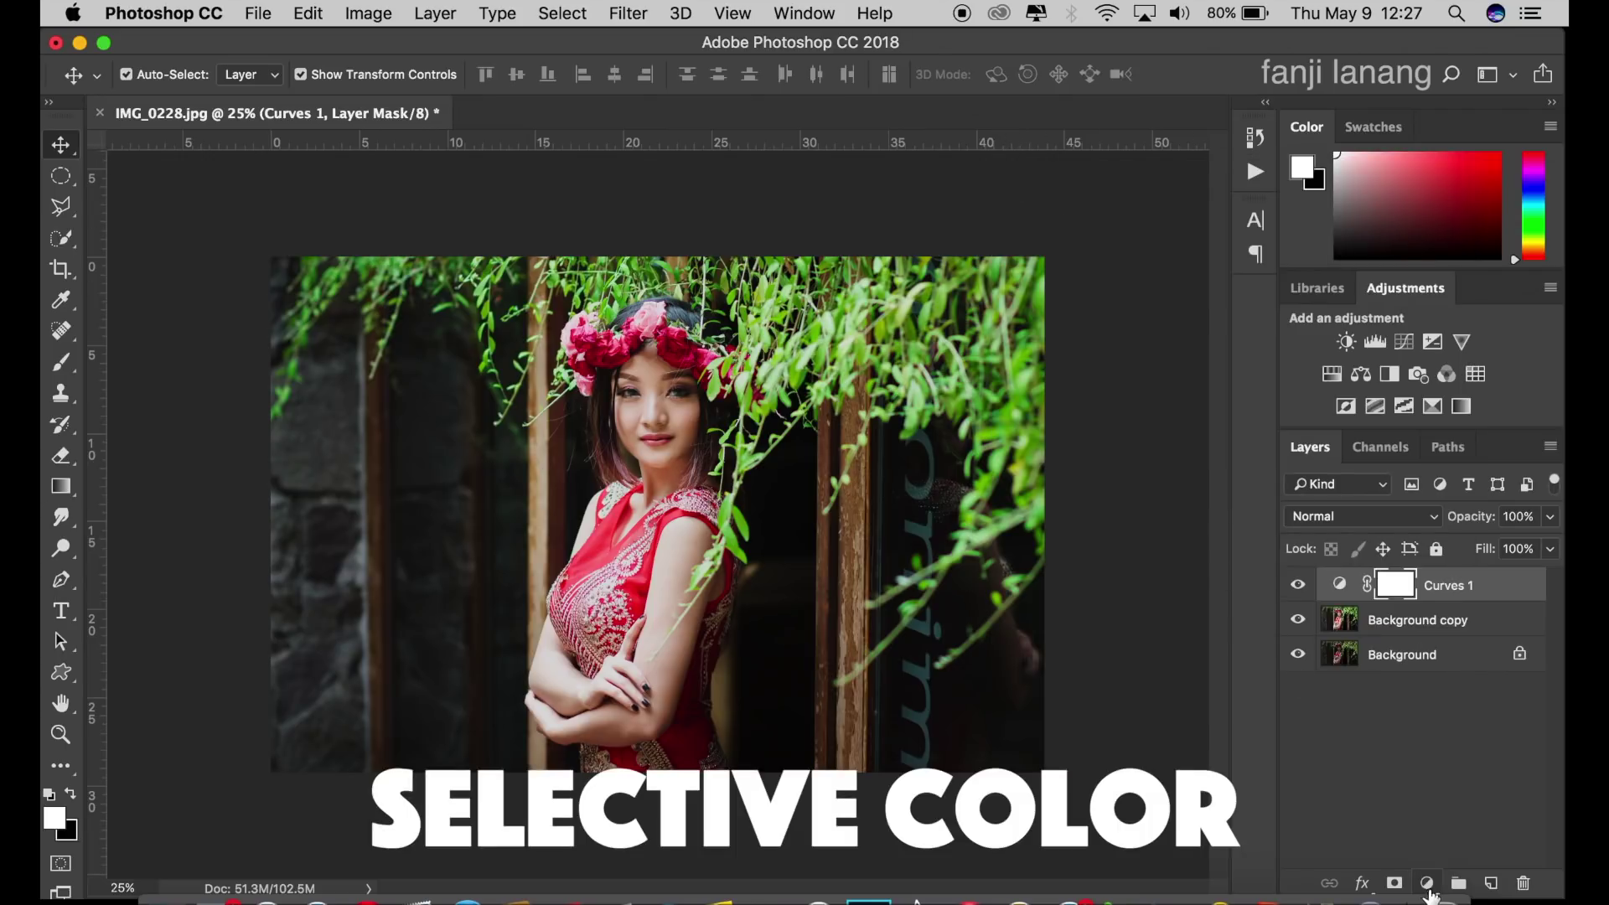
Add a Selective Color layer and push the Greens' Cyan, Magenta and Yellow to +100.
{"action": "left_click", "coordinate": [1429, 891]}
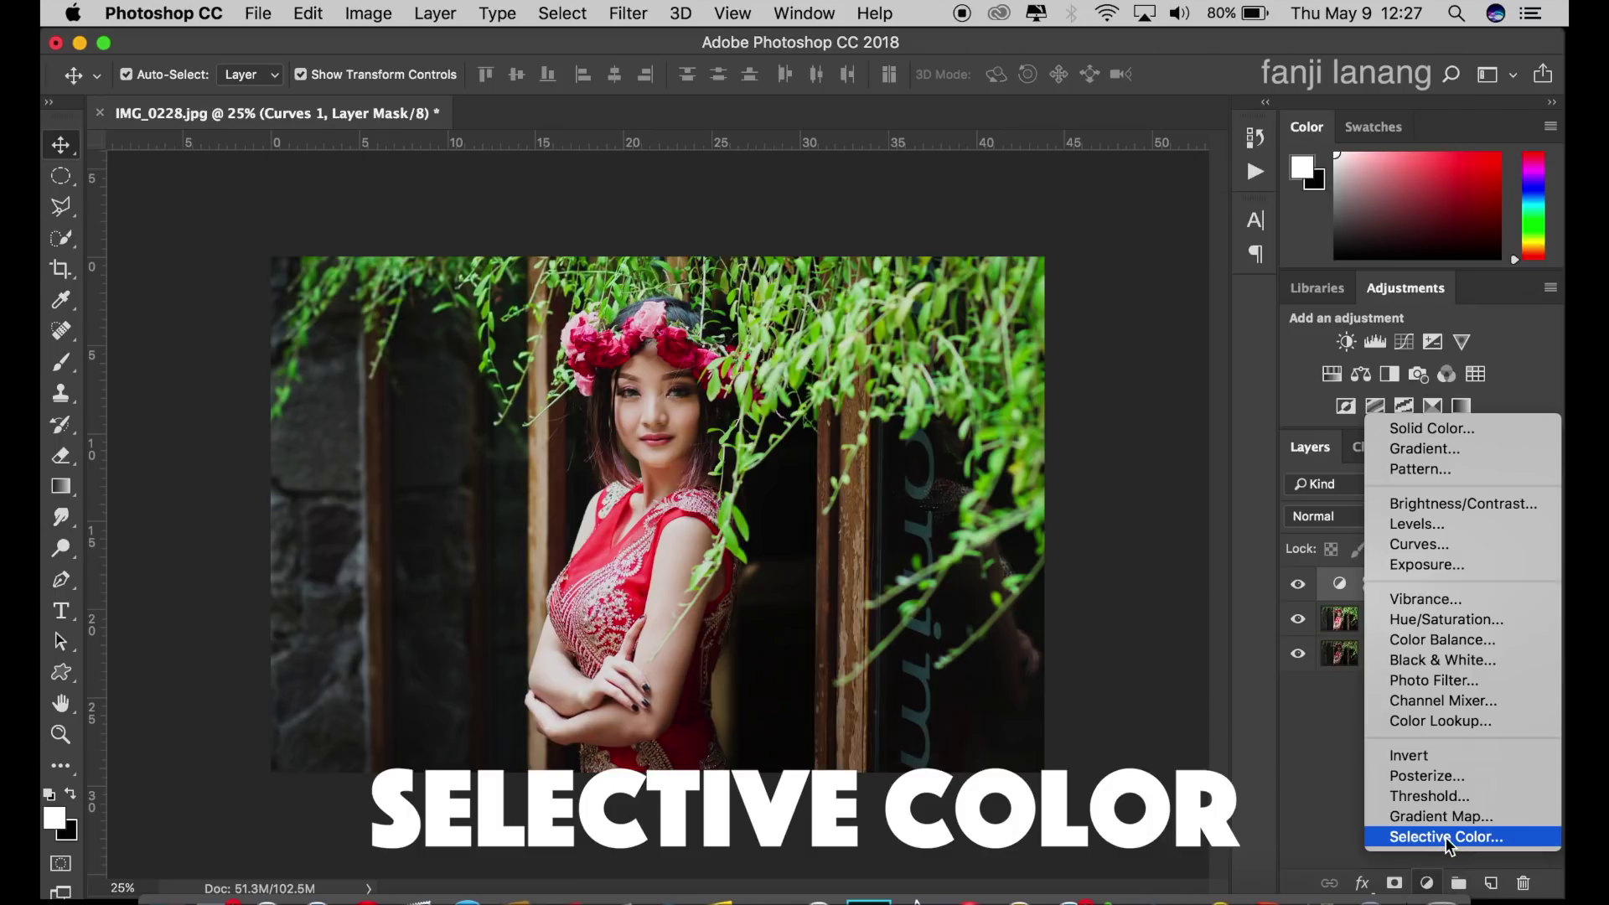
{"action": "left_click", "coordinate": [1447, 840]}
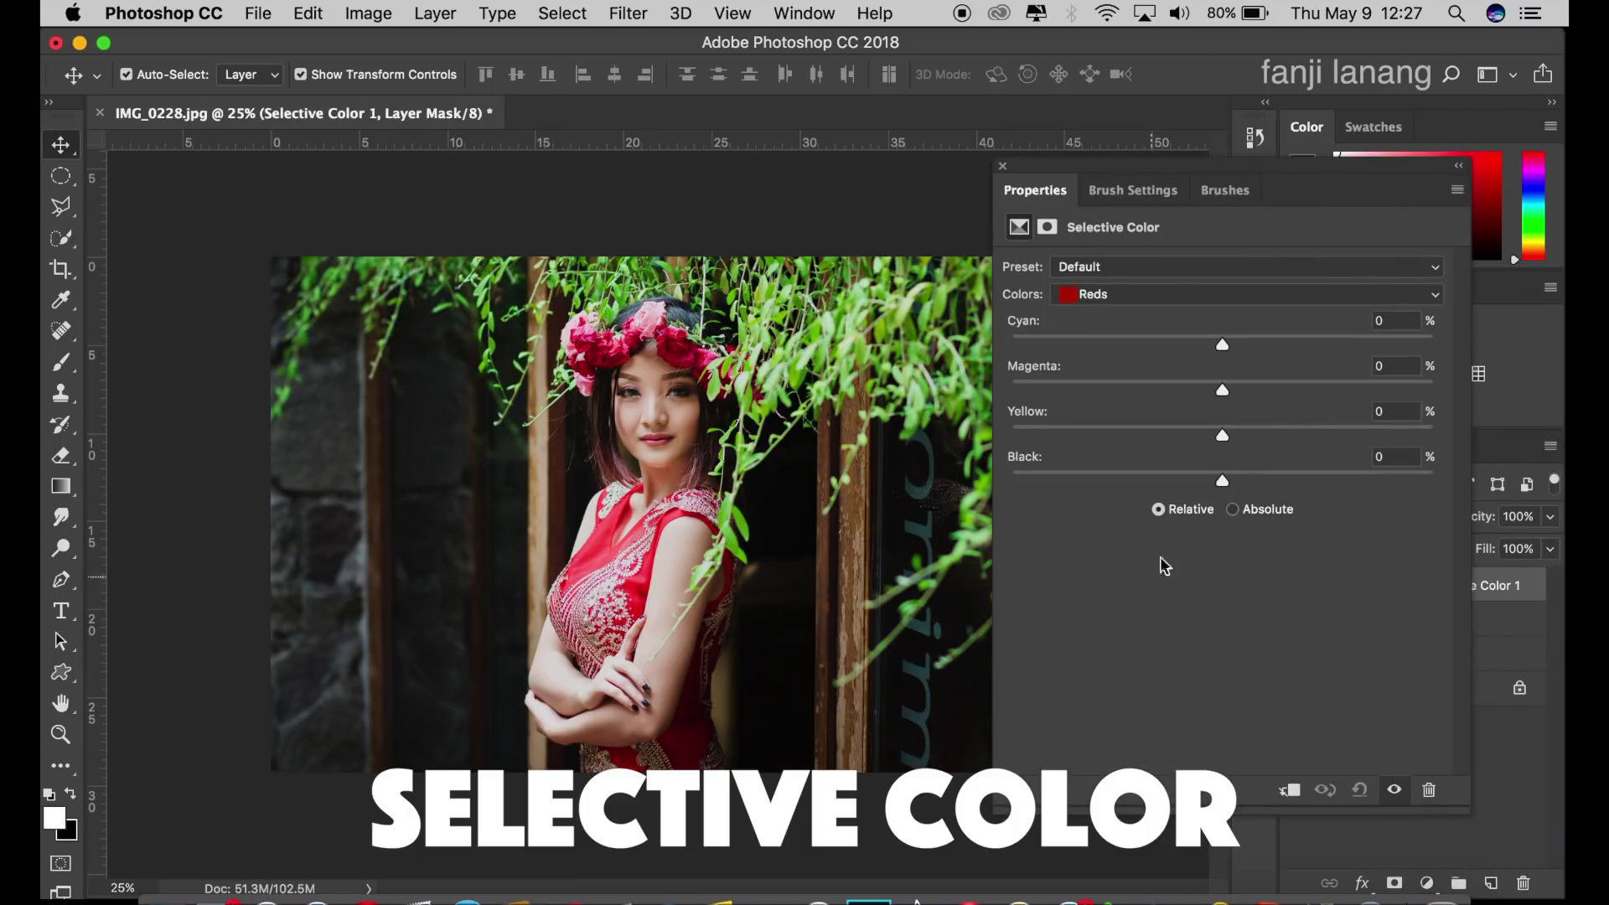
{"action": "left_click", "coordinate": [1196, 295]}
{"action": "left_click", "coordinate": [1195, 327]}
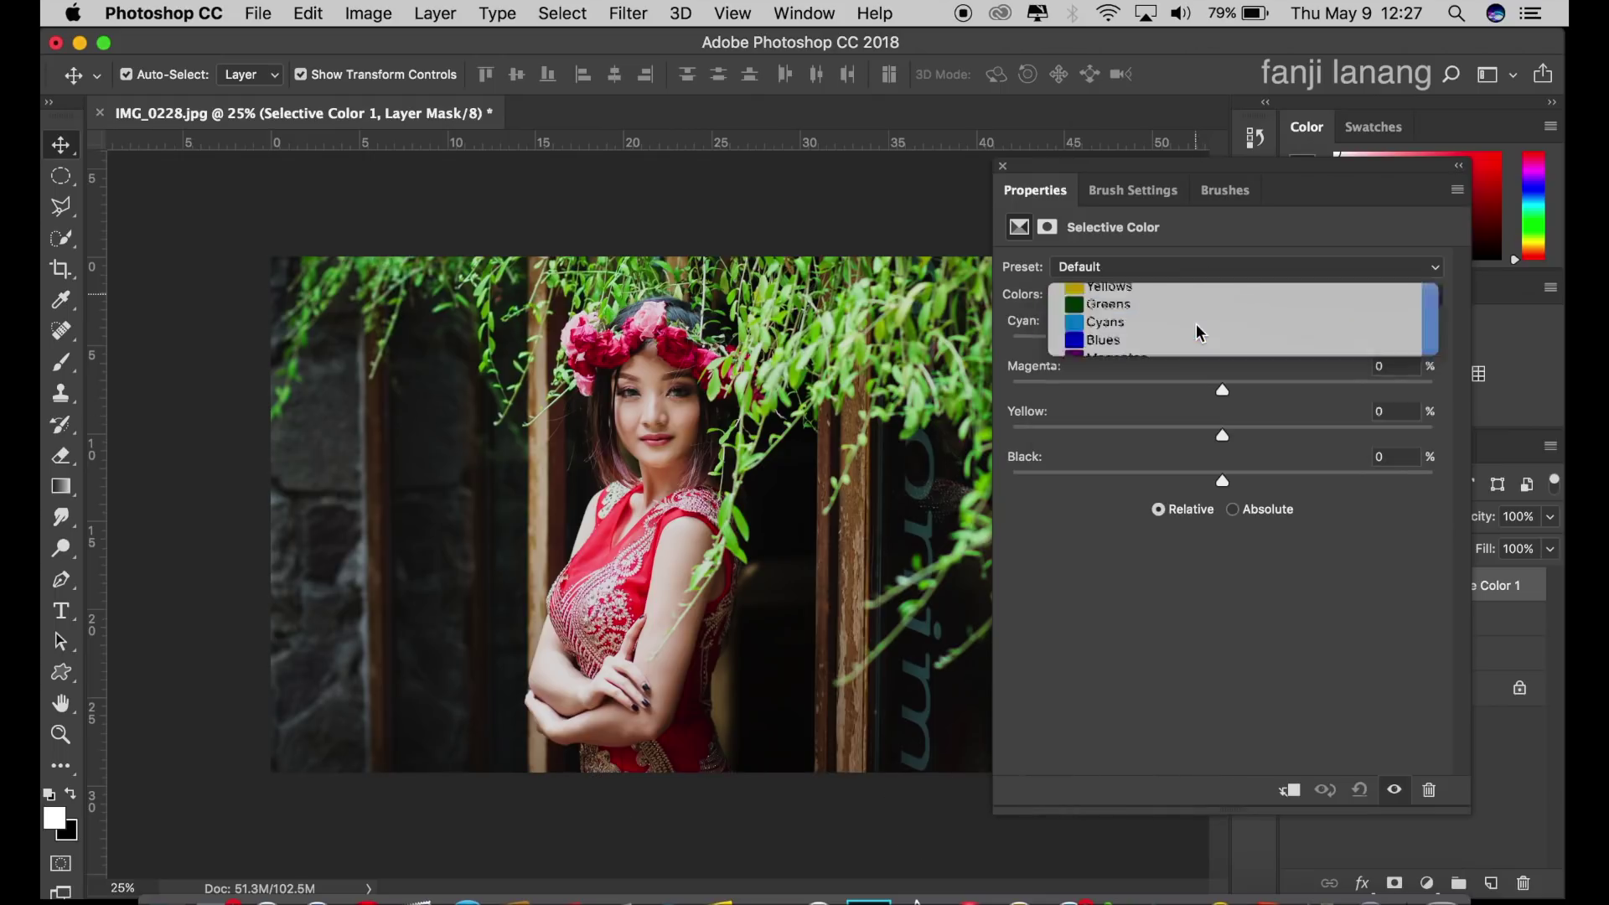
{"action": "mouse_move", "coordinate": [1233, 343]}
{"action": "left_mouse_down"}
{"action": "mouse_move", "coordinate": [1011, 343]}
{"action": "mouse_move", "coordinate": [1567, 377]}
{"action": "left_mouse_up"}
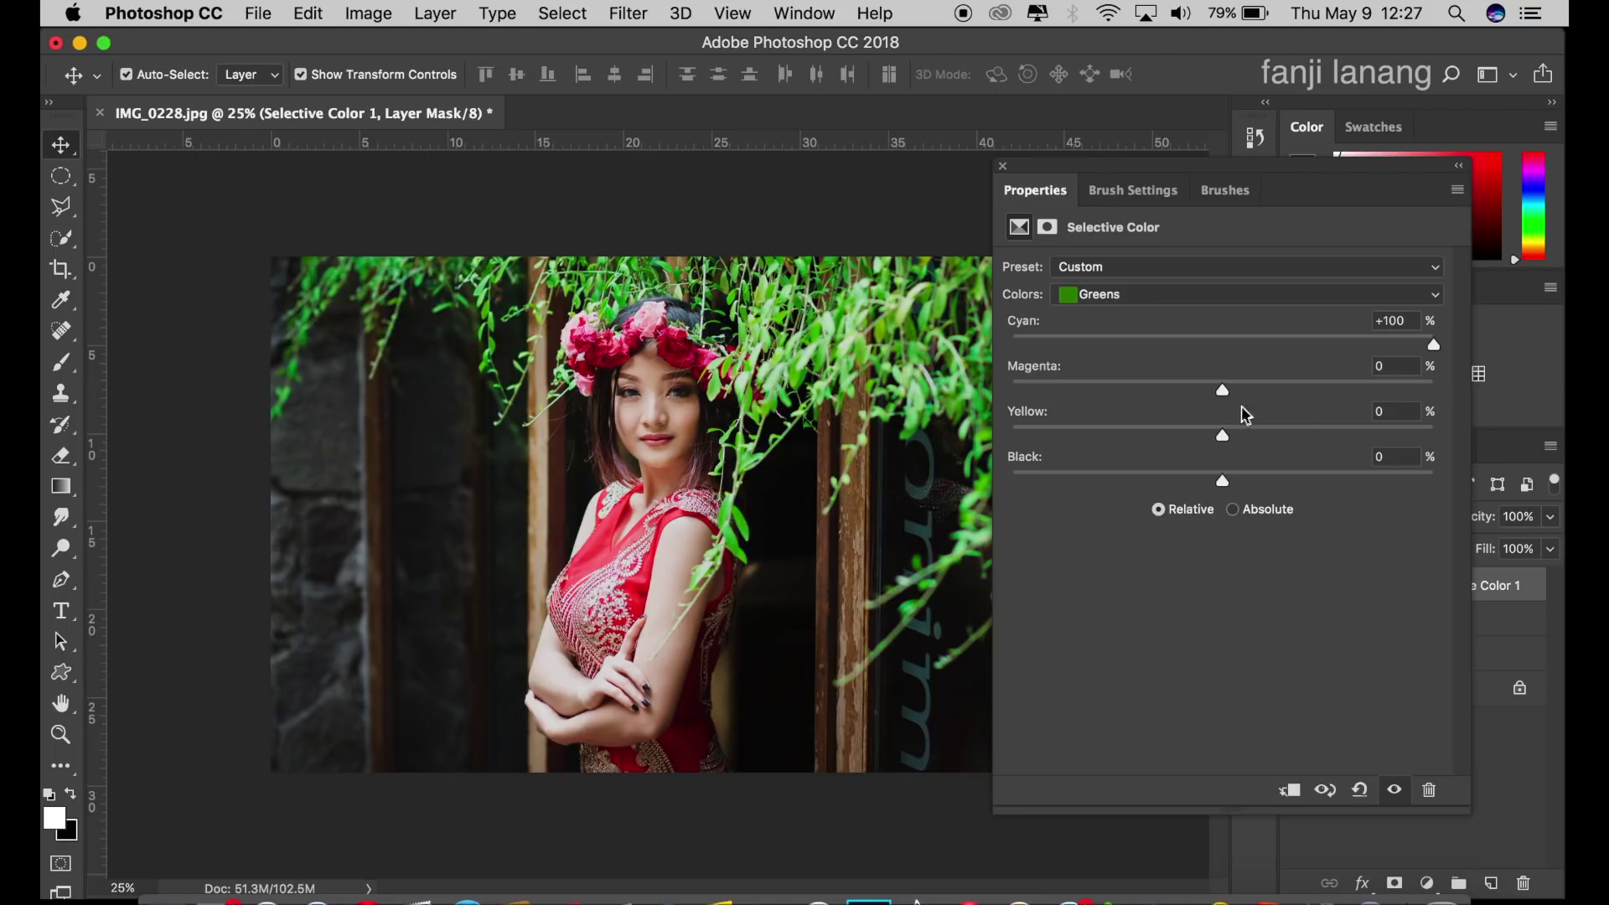
{"action": "left_click_drag", "start_coordinate": [1222, 390], "coordinate": [1497, 411]}
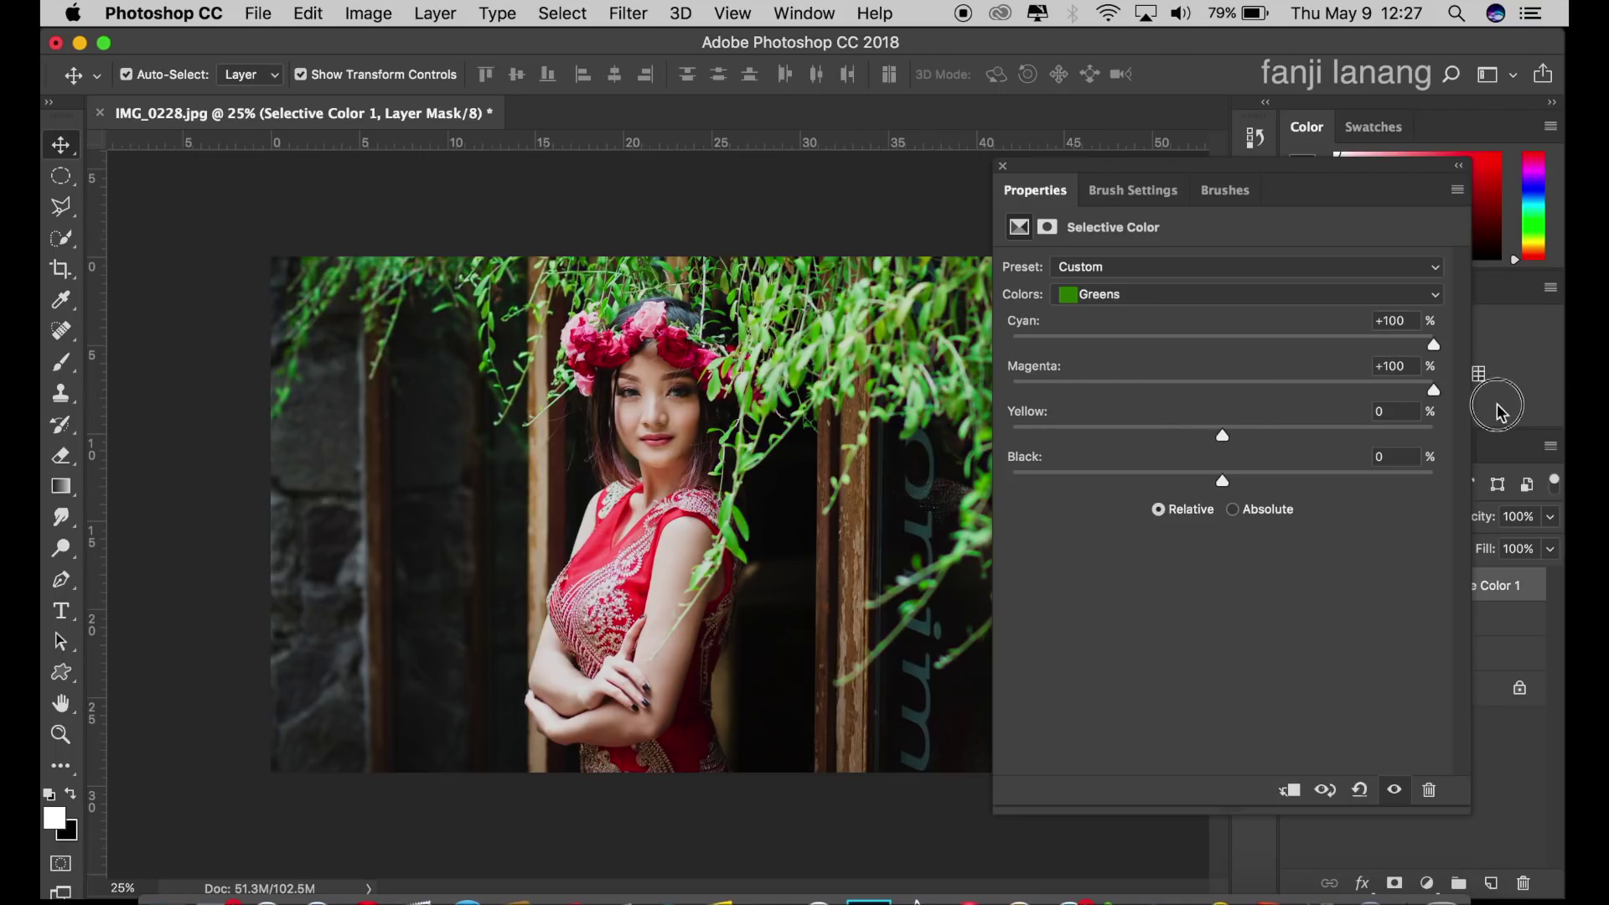
{"action": "left_click_drag", "start_coordinate": [1223, 435], "coordinate": [1558, 444]}
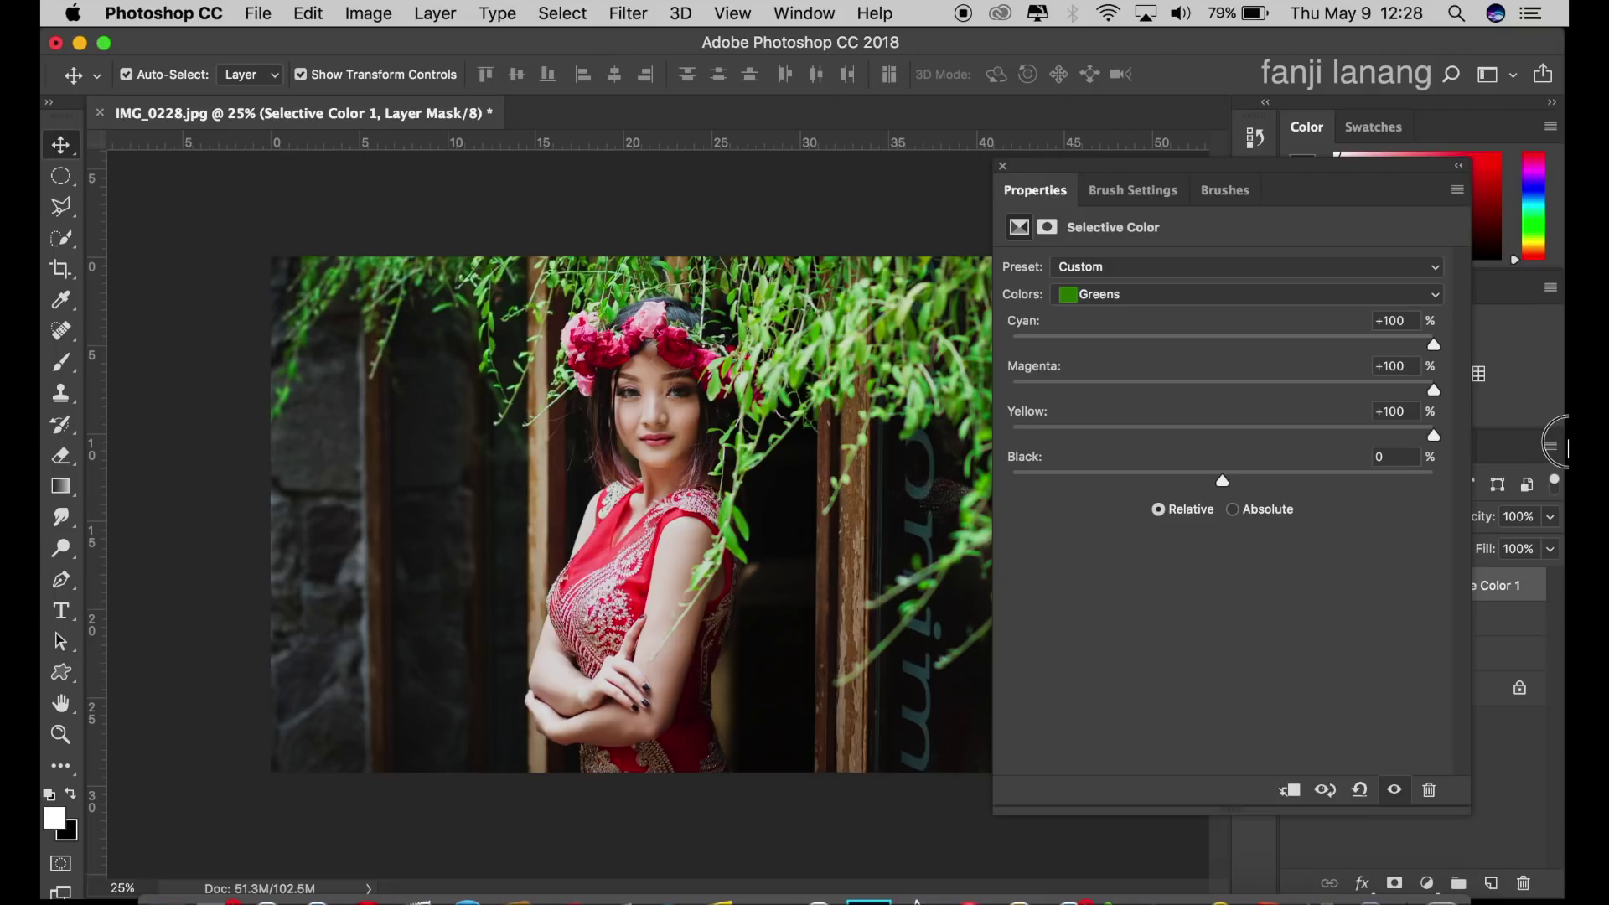
Shift the Yellows to Cyan −47, Magenta +34, Yellow +2 and Black +8.
{"action": "left_click", "coordinate": [1260, 290]}
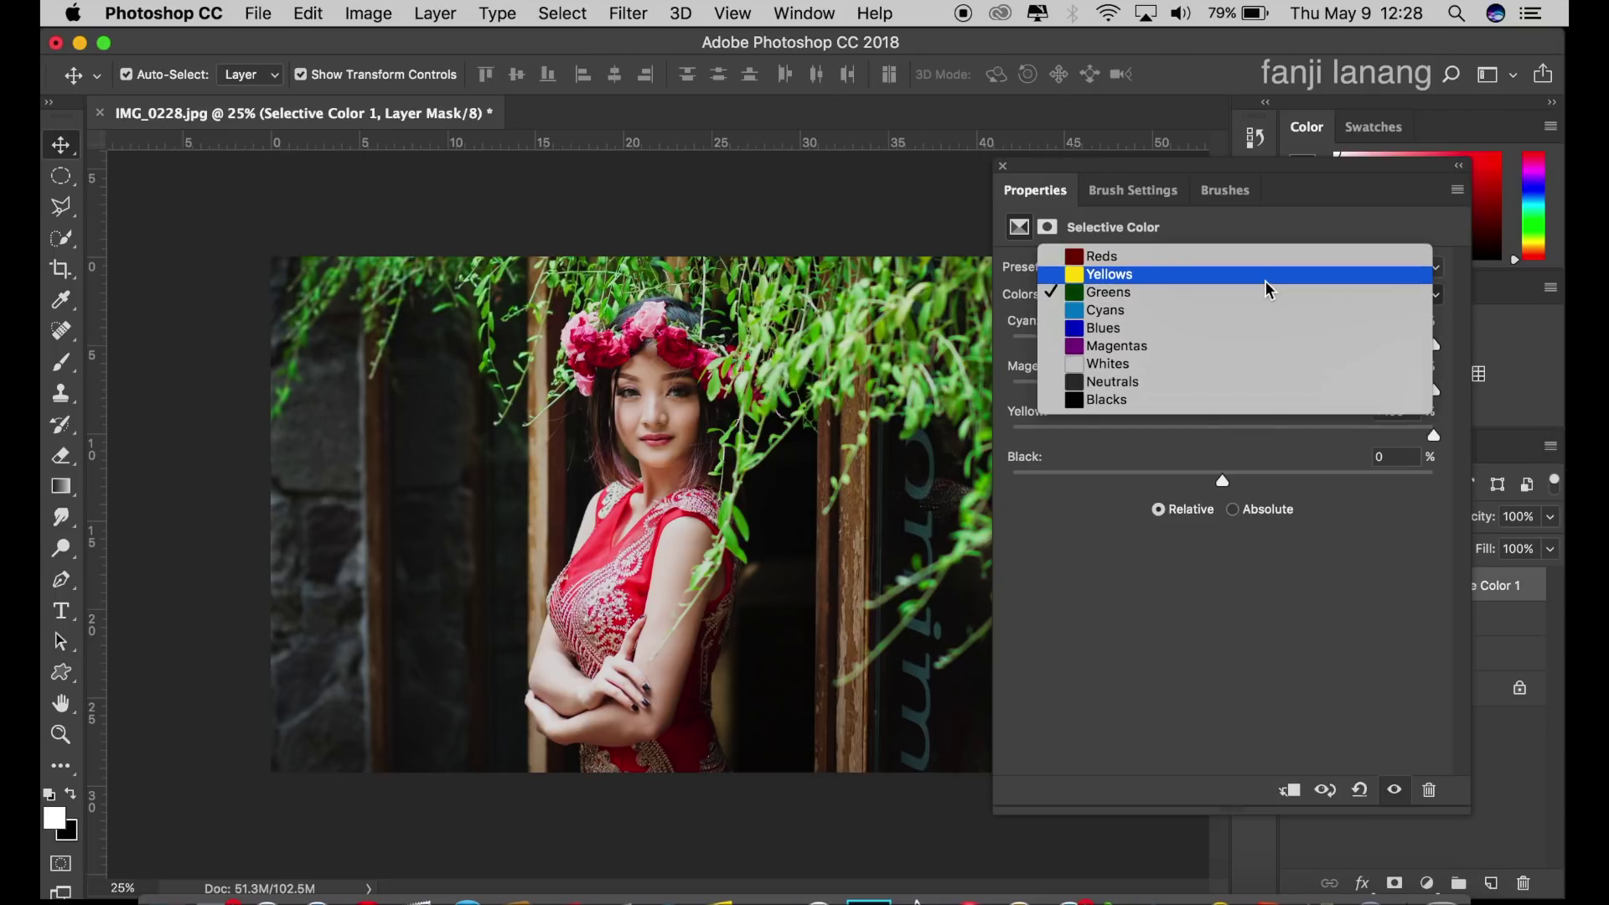
{"action": "left_click", "coordinate": [1265, 280]}
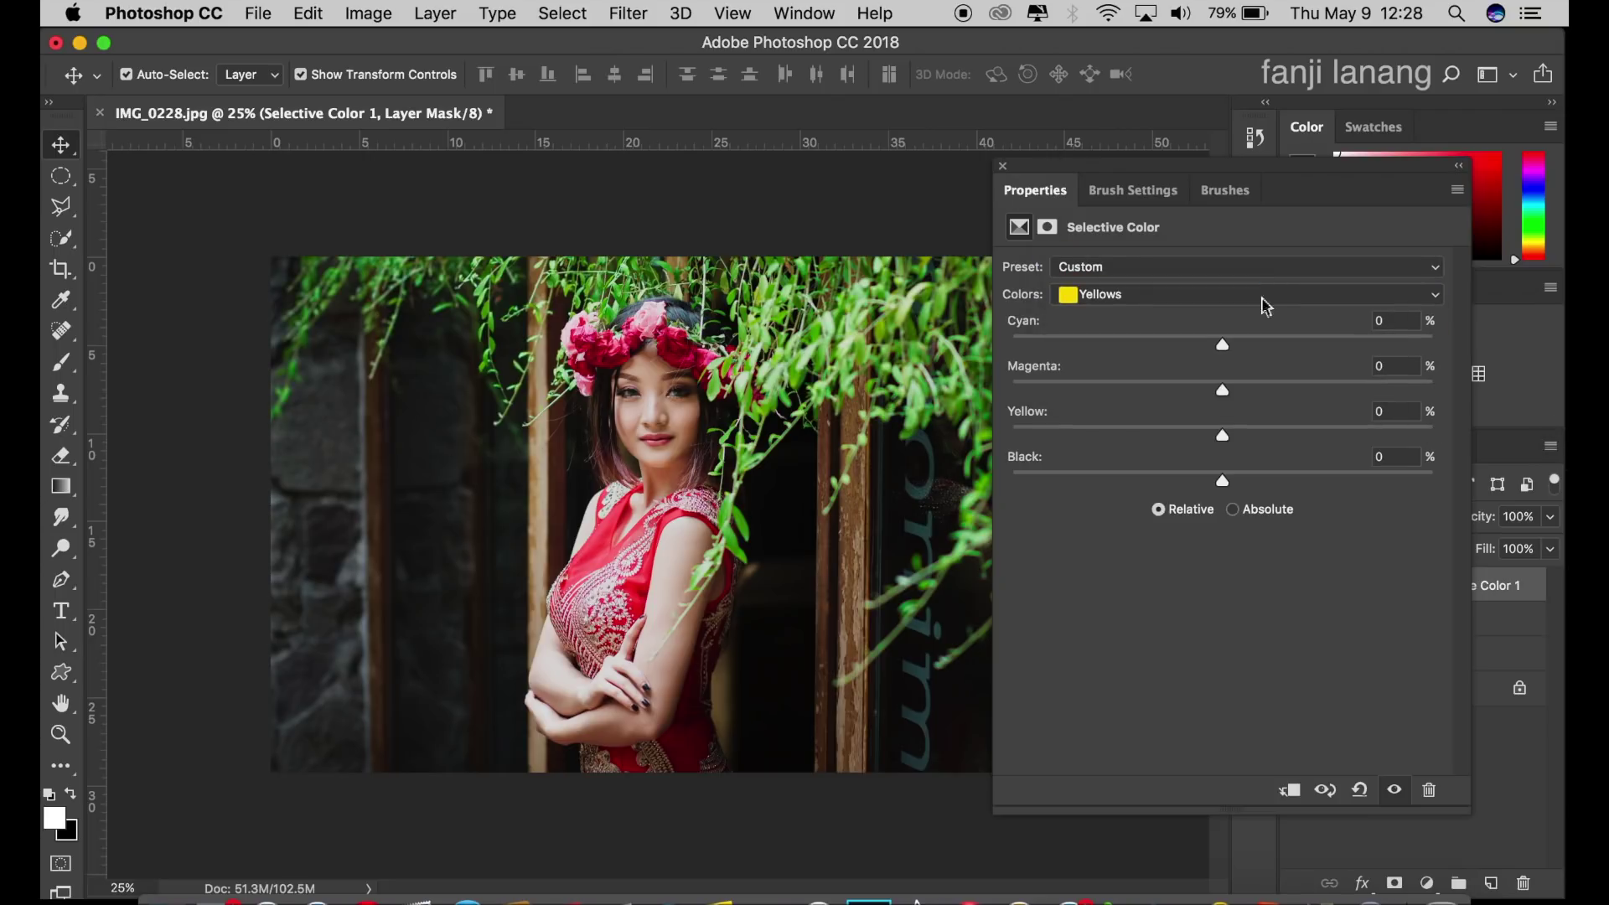
{"action": "mouse_move", "coordinate": [1221, 343]}
{"action": "left_mouse_down"}
{"action": "mouse_move", "coordinate": [825, 407]}
{"action": "mouse_move", "coordinate": [1142, 419]}
{"action": "left_mouse_up"}
{"action": "mouse_move", "coordinate": [1350, 393]}
{"action": "left_mouse_down"}
{"action": "mouse_move", "coordinate": [1356, 411]}
{"action": "mouse_move", "coordinate": [1325, 423]}
{"action": "left_mouse_up"}
{"action": "mouse_move", "coordinate": [1154, 435]}
{"action": "left_mouse_down"}
{"action": "mouse_move", "coordinate": [1319, 456]}
{"action": "mouse_move", "coordinate": [1227, 488]}
{"action": "left_mouse_up"}
{"action": "mouse_move", "coordinate": [1123, 345]}
{"action": "left_mouse_down"}
{"action": "mouse_move", "coordinate": [974, 375]}
{"action": "mouse_move", "coordinate": [1154, 369]}
{"action": "mouse_move", "coordinate": [1148, 392]}
{"action": "left_mouse_up"}
{"action": "left_click", "coordinate": [1241, 476]}
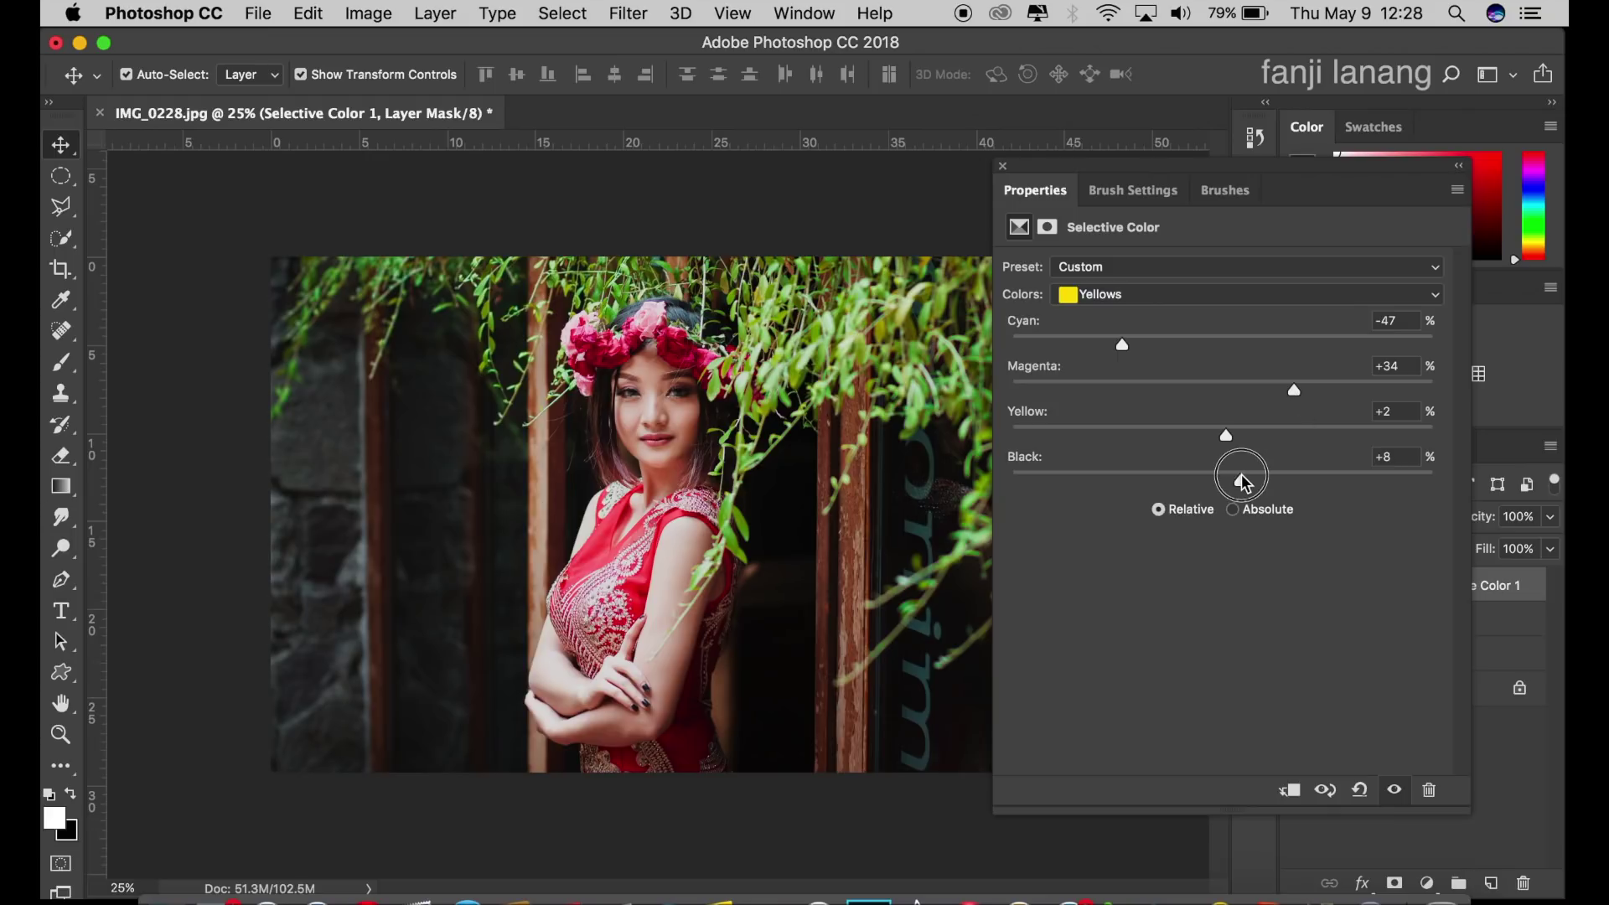
{"action": "left_click", "coordinate": [1229, 291]}
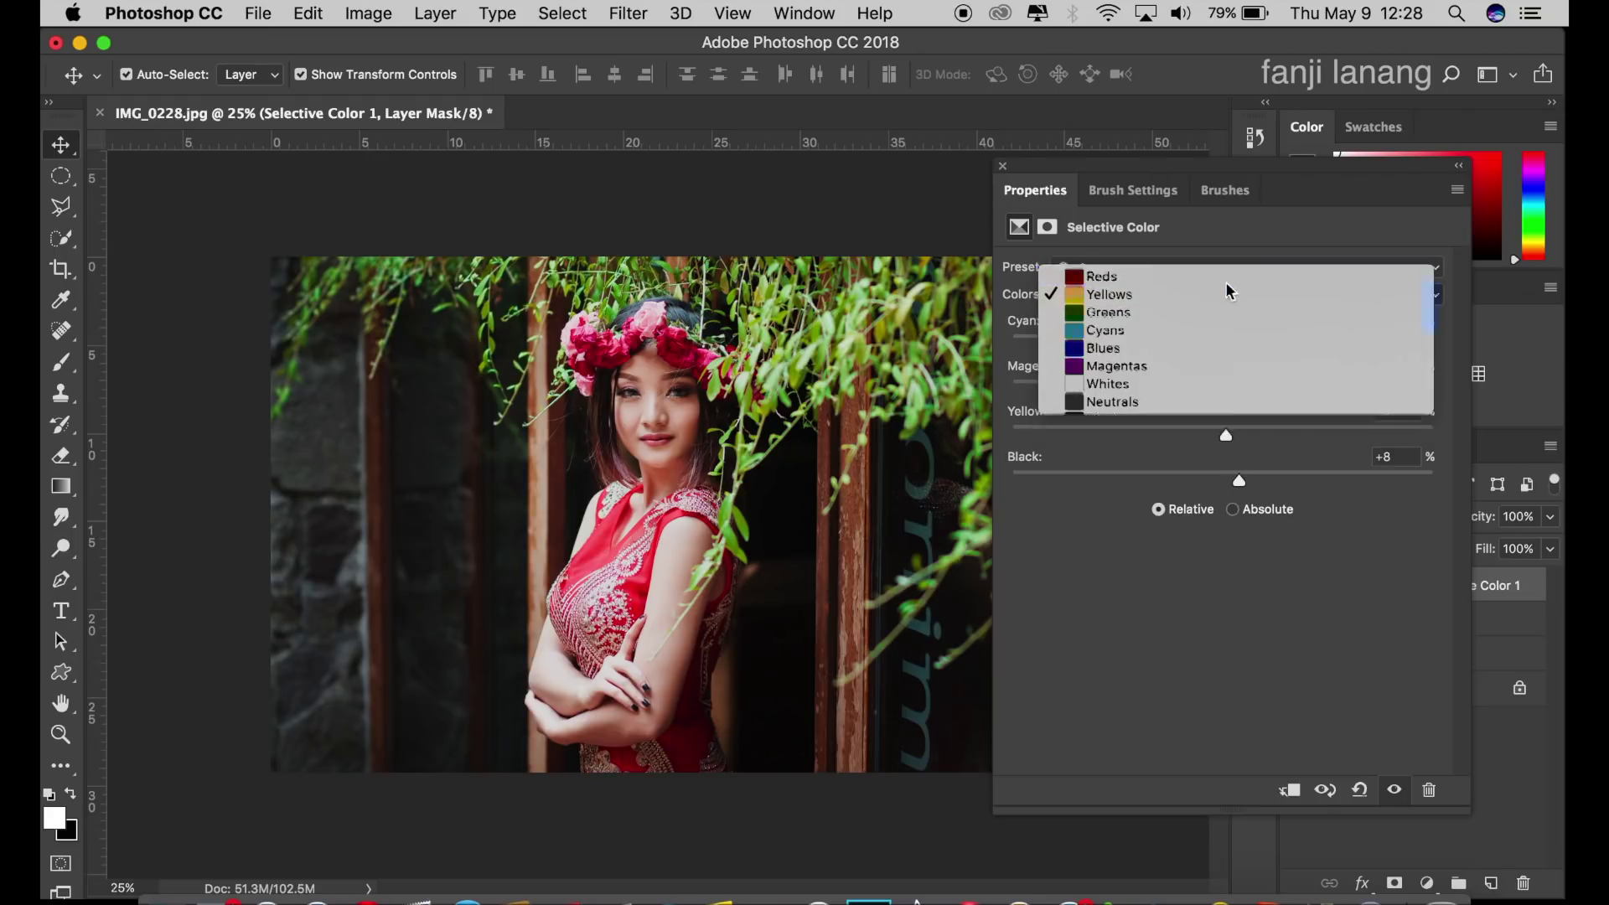
Set the Selective Color Reds to Cyan −45, Magenta −29, Yellow −33, Black +40.
{"action": "left_click", "coordinate": [1225, 277]}
{"action": "mouse_move", "coordinate": [1207, 342]}
{"action": "left_mouse_down"}
{"action": "mouse_move", "coordinate": [1133, 347]}
{"action": "mouse_move", "coordinate": [1155, 364]}
{"action": "left_mouse_up"}
{"action": "mouse_move", "coordinate": [1274, 385]}
{"action": "left_mouse_down"}
{"action": "mouse_move", "coordinate": [1098, 408]}
{"action": "mouse_move", "coordinate": [1238, 405]}
{"action": "mouse_move", "coordinate": [1172, 417]}
{"action": "left_mouse_up"}
{"action": "left_click_drag", "start_coordinate": [1221, 479], "coordinate": [1306, 479]}
{"action": "mouse_move", "coordinate": [1207, 435]}
{"action": "left_mouse_down"}
{"action": "mouse_move", "coordinate": [1136, 429]}
{"action": "mouse_move", "coordinate": [1172, 436]}
{"action": "mouse_move", "coordinate": [1146, 394]}
{"action": "mouse_move", "coordinate": [1188, 344]}
{"action": "mouse_move", "coordinate": [1215, 349]}
{"action": "mouse_move", "coordinate": [884, 382]}
{"action": "mouse_move", "coordinate": [1195, 390]}
{"action": "mouse_move", "coordinate": [1157, 435]}
{"action": "mouse_move", "coordinate": [1123, 433]}
{"action": "mouse_move", "coordinate": [1153, 435]}
{"action": "left_mouse_up"}
{"action": "mouse_move", "coordinate": [1161, 346]}
{"action": "left_mouse_down"}
{"action": "mouse_move", "coordinate": [1102, 352]}
{"action": "mouse_move", "coordinate": [1128, 345]}
{"action": "left_mouse_up"}
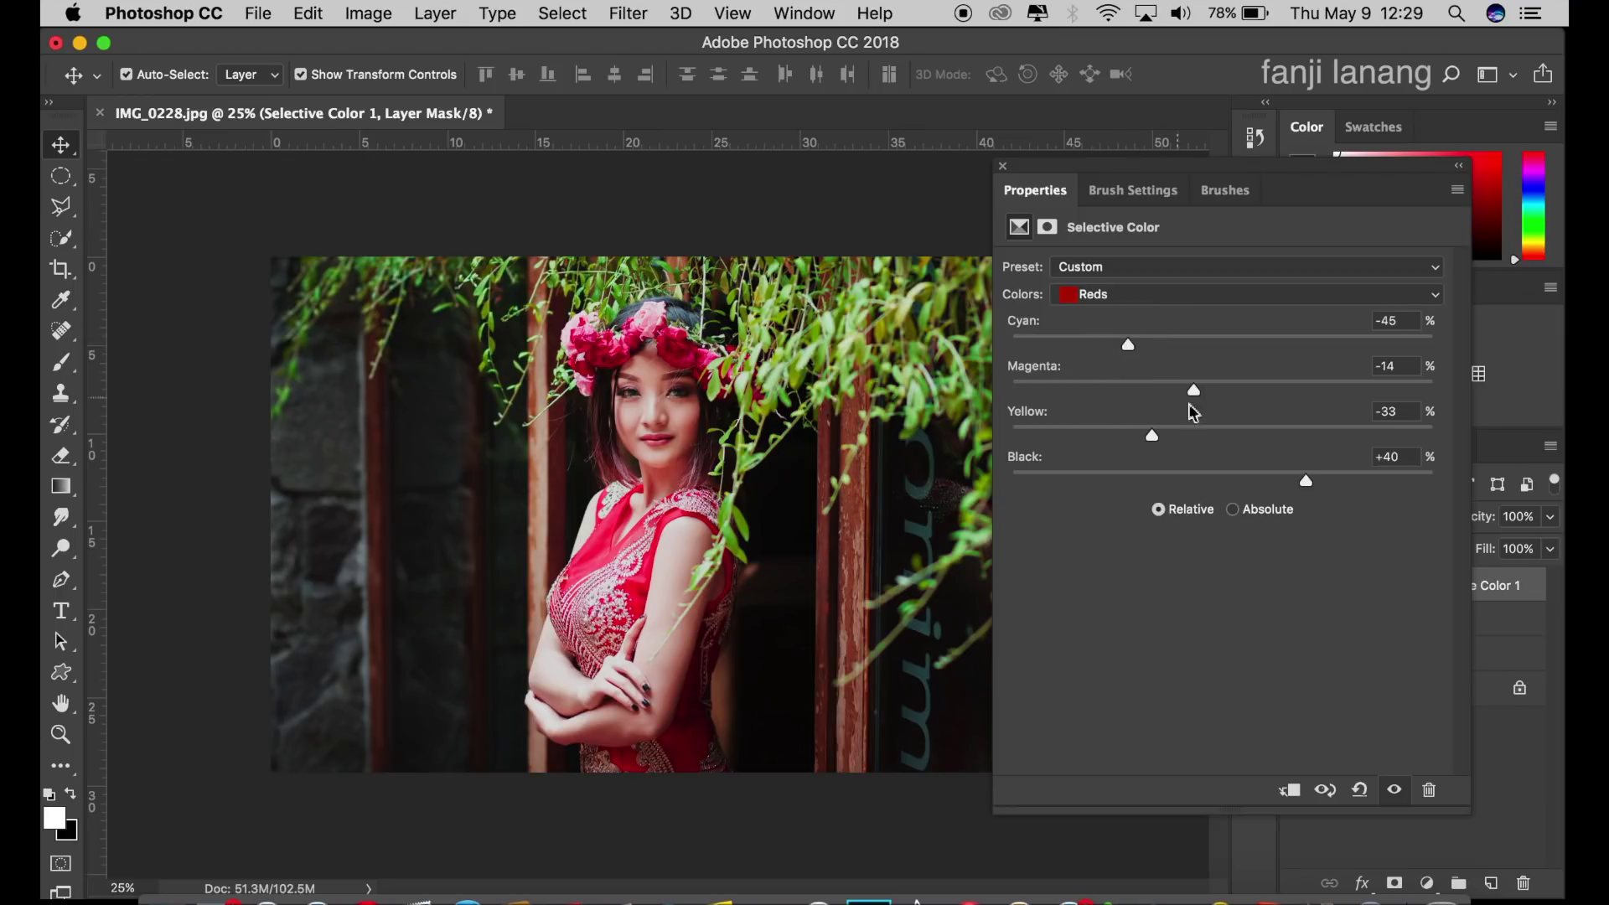
{"action": "left_click_drag", "start_coordinate": [1191, 390], "coordinate": [1159, 408]}
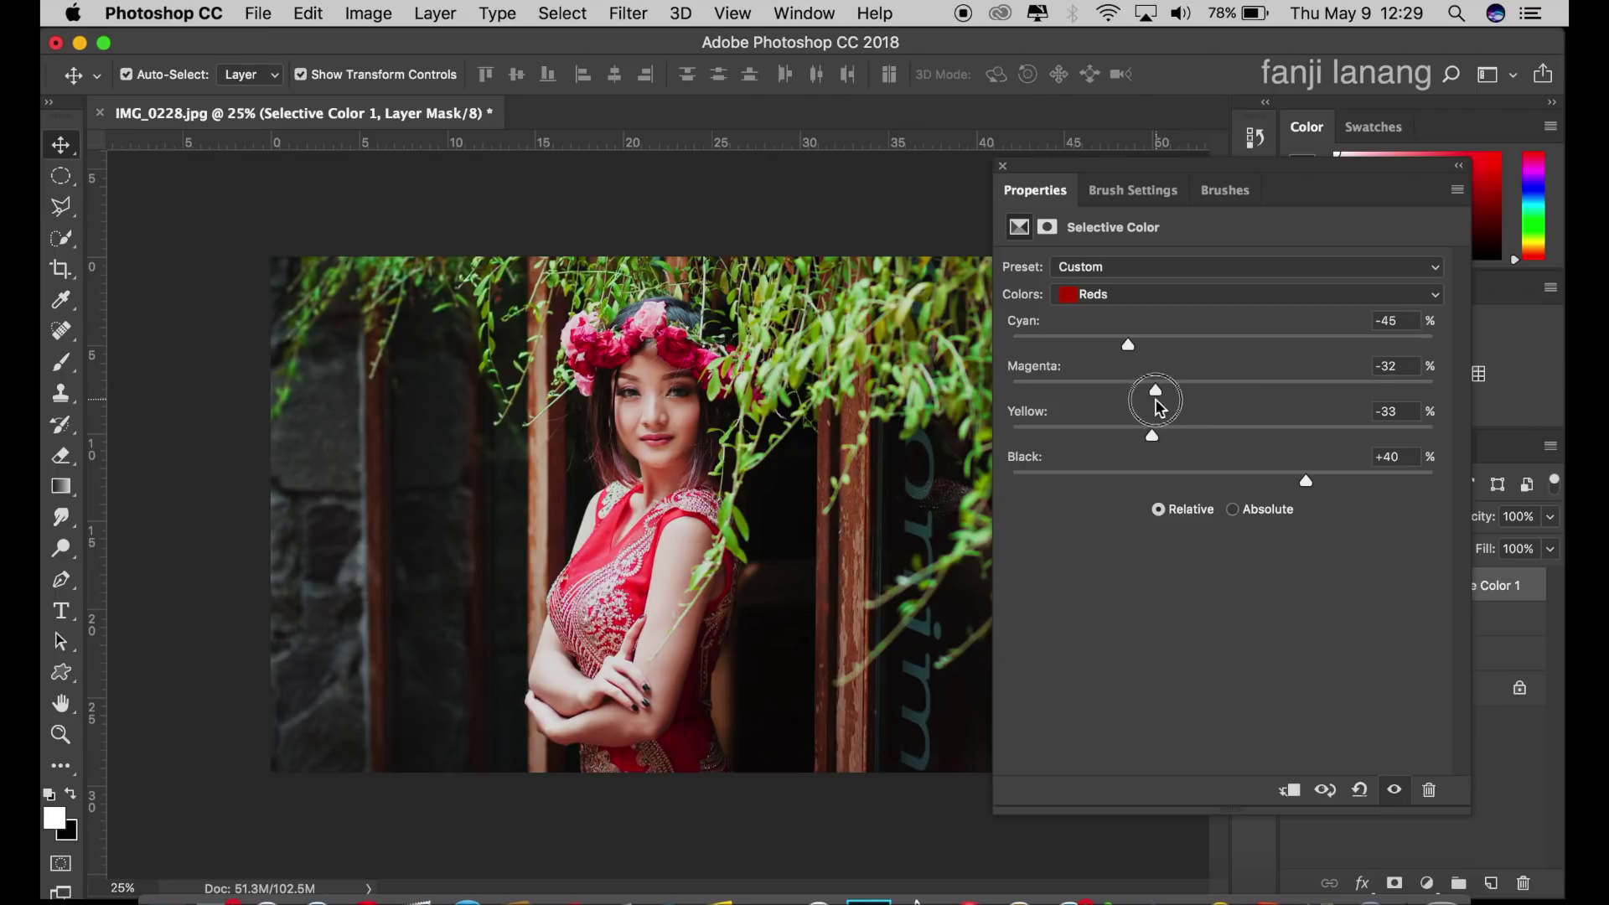
{"action": "left_click", "coordinate": [1139, 295]}
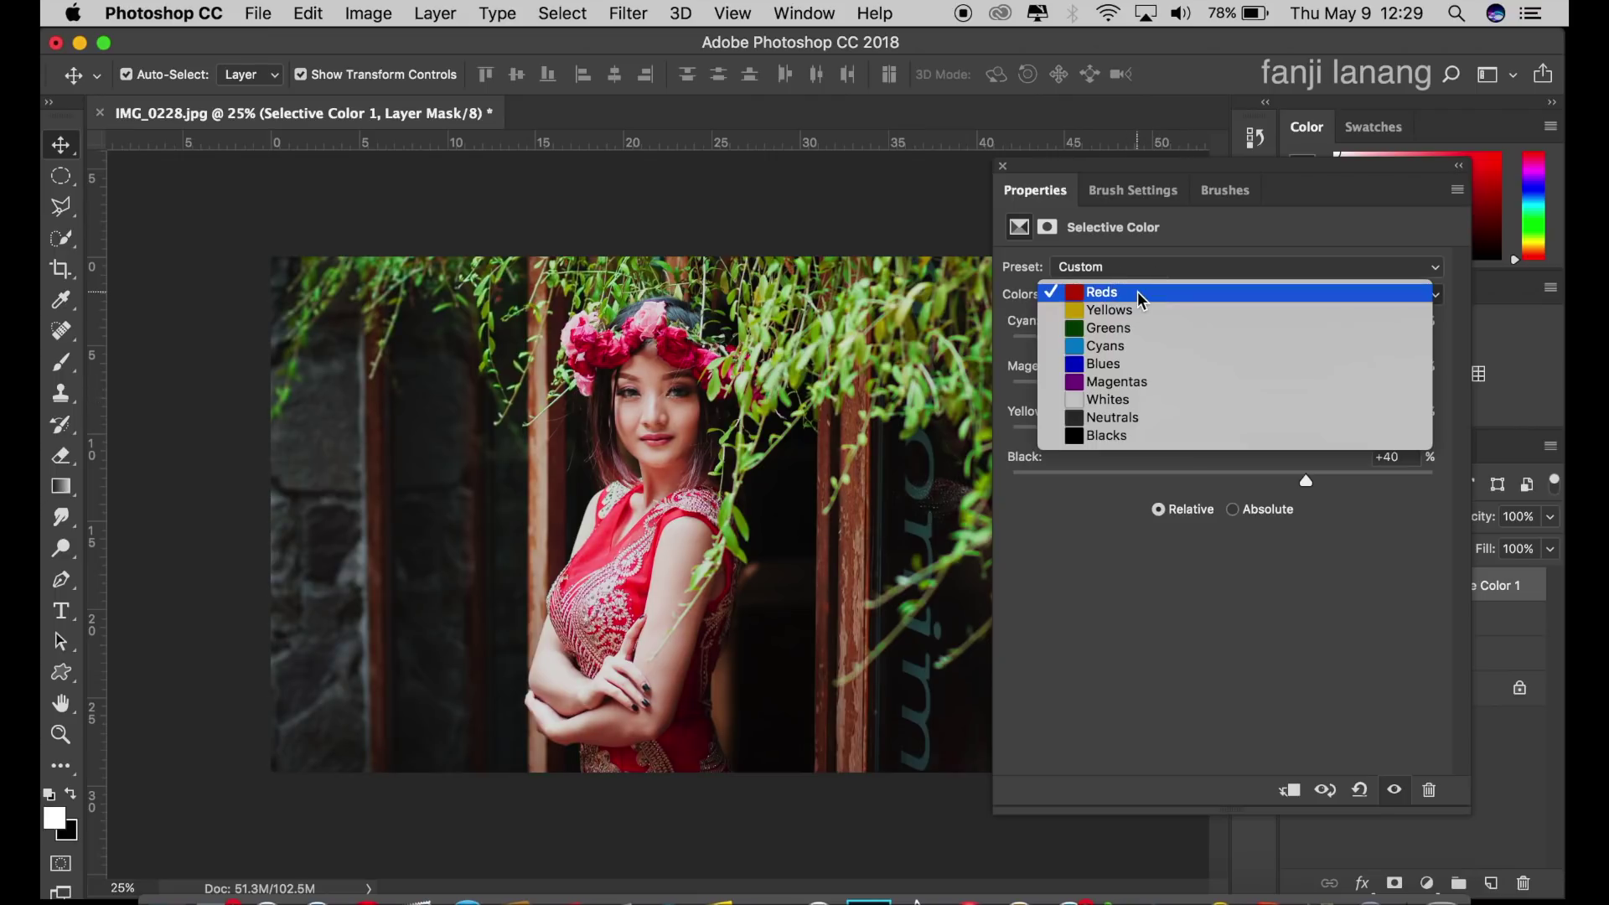
Tint the Blacks with Cyan 5 and Magenta 5.
{"action": "left_click", "coordinate": [1115, 435]}
{"action": "left_click", "coordinate": [1386, 323]}
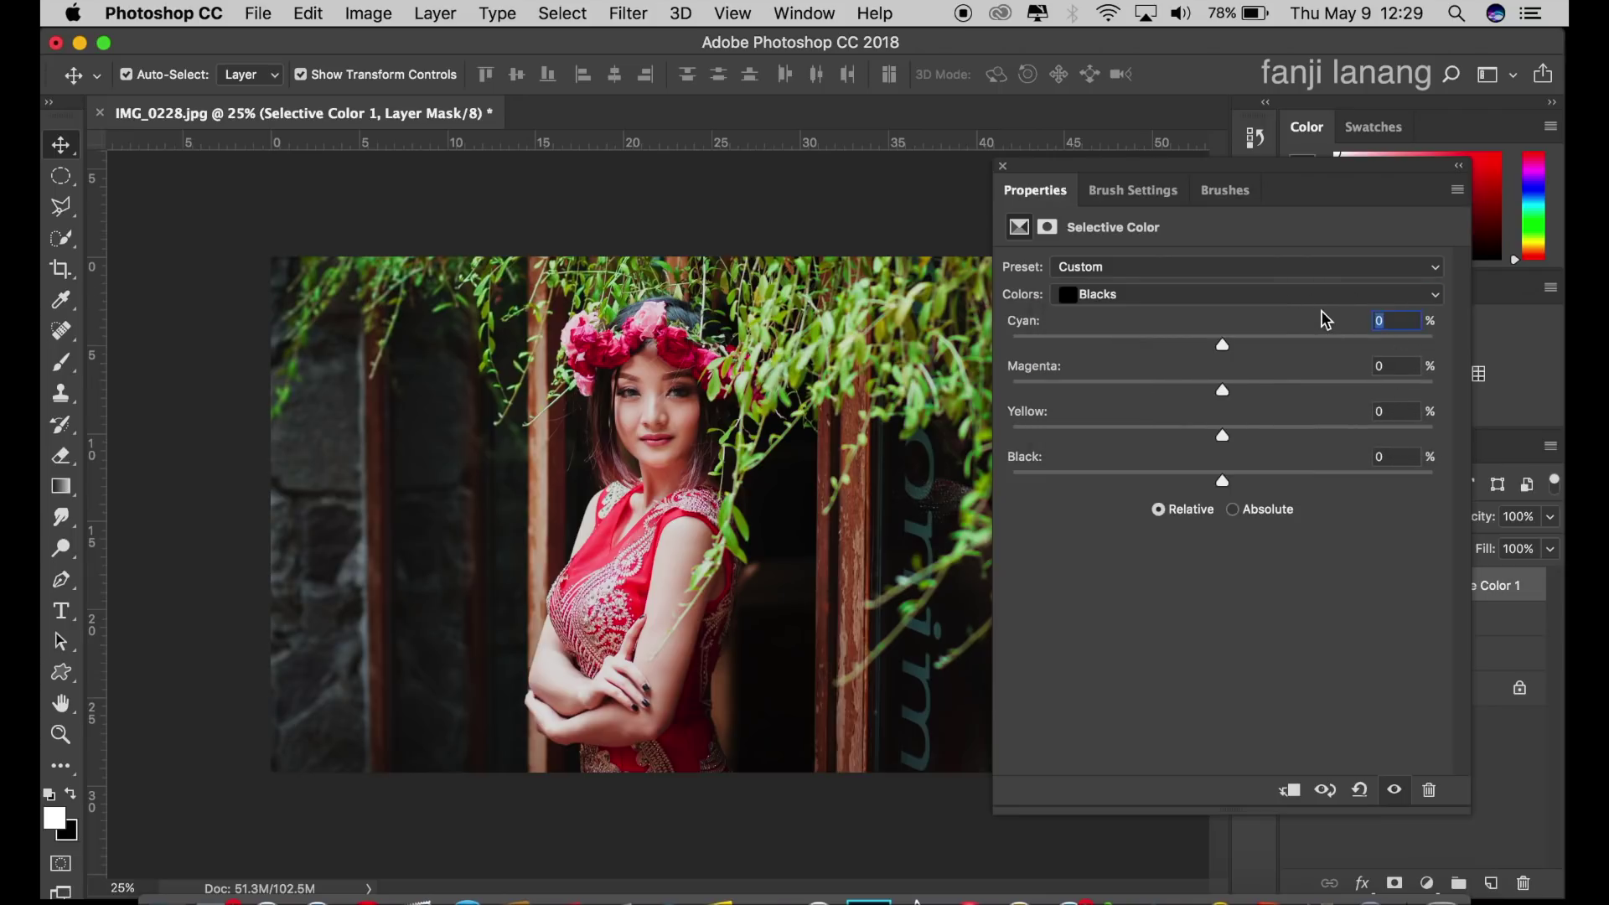
{"action": "type", "text": "5"}
{"action": "left_click", "coordinate": [1384, 365]}
{"action": "type", "text": "5"}
Retune the Yellows to Cyan −54, Magenta +34, Yellow +6, Black 0, then compare before/after.
{"action": "left_click", "coordinate": [1173, 294]}
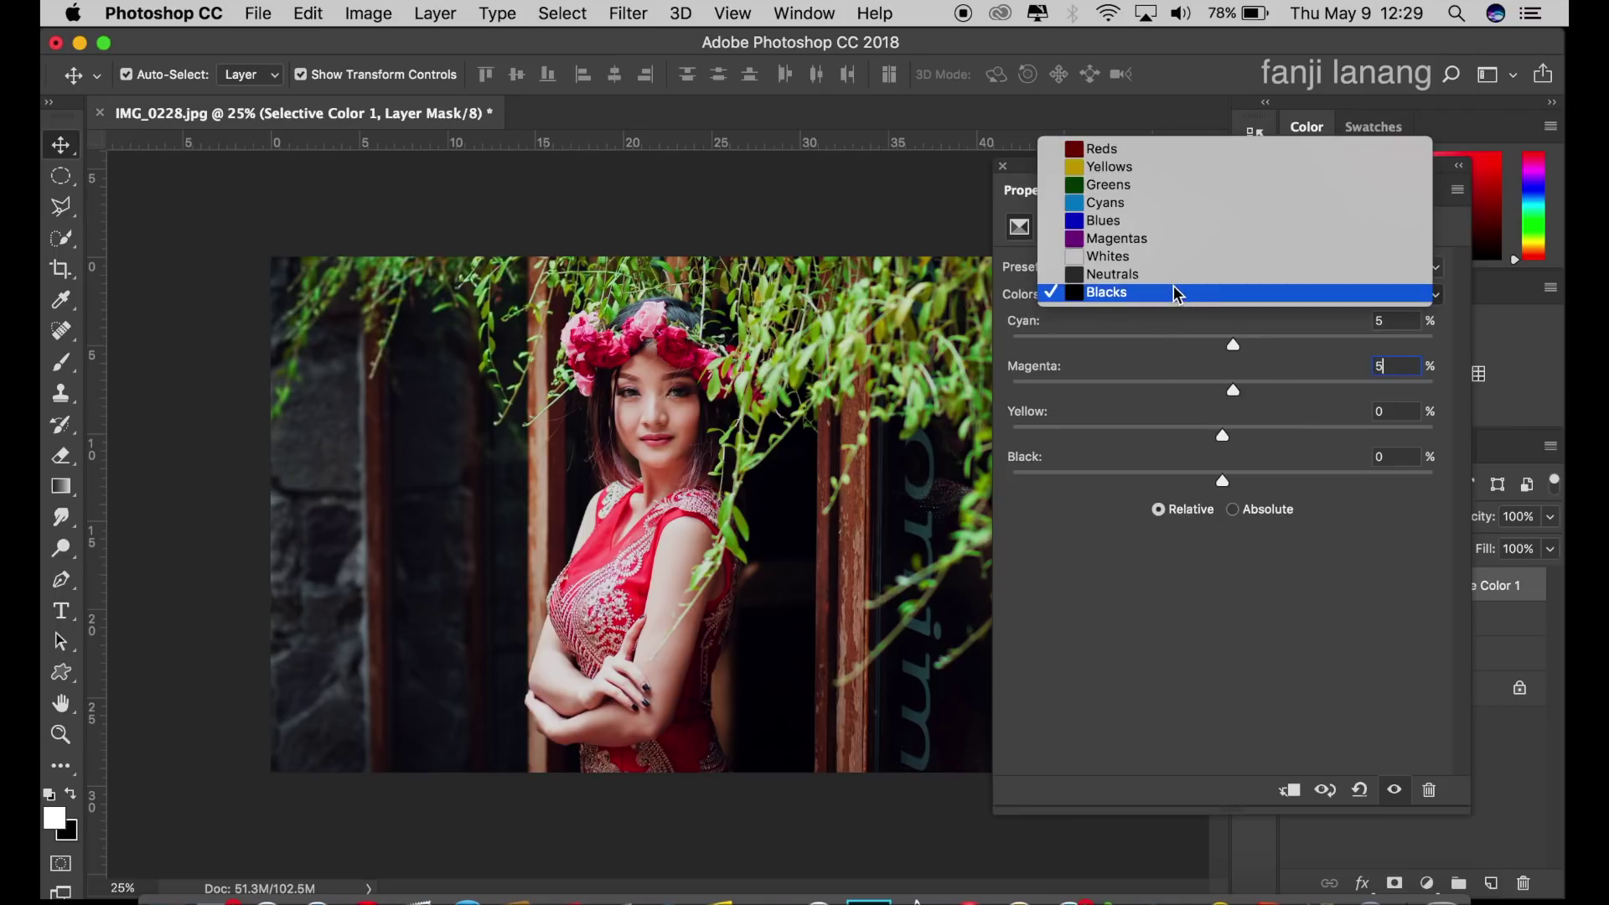
{"action": "left_click", "coordinate": [1185, 170]}
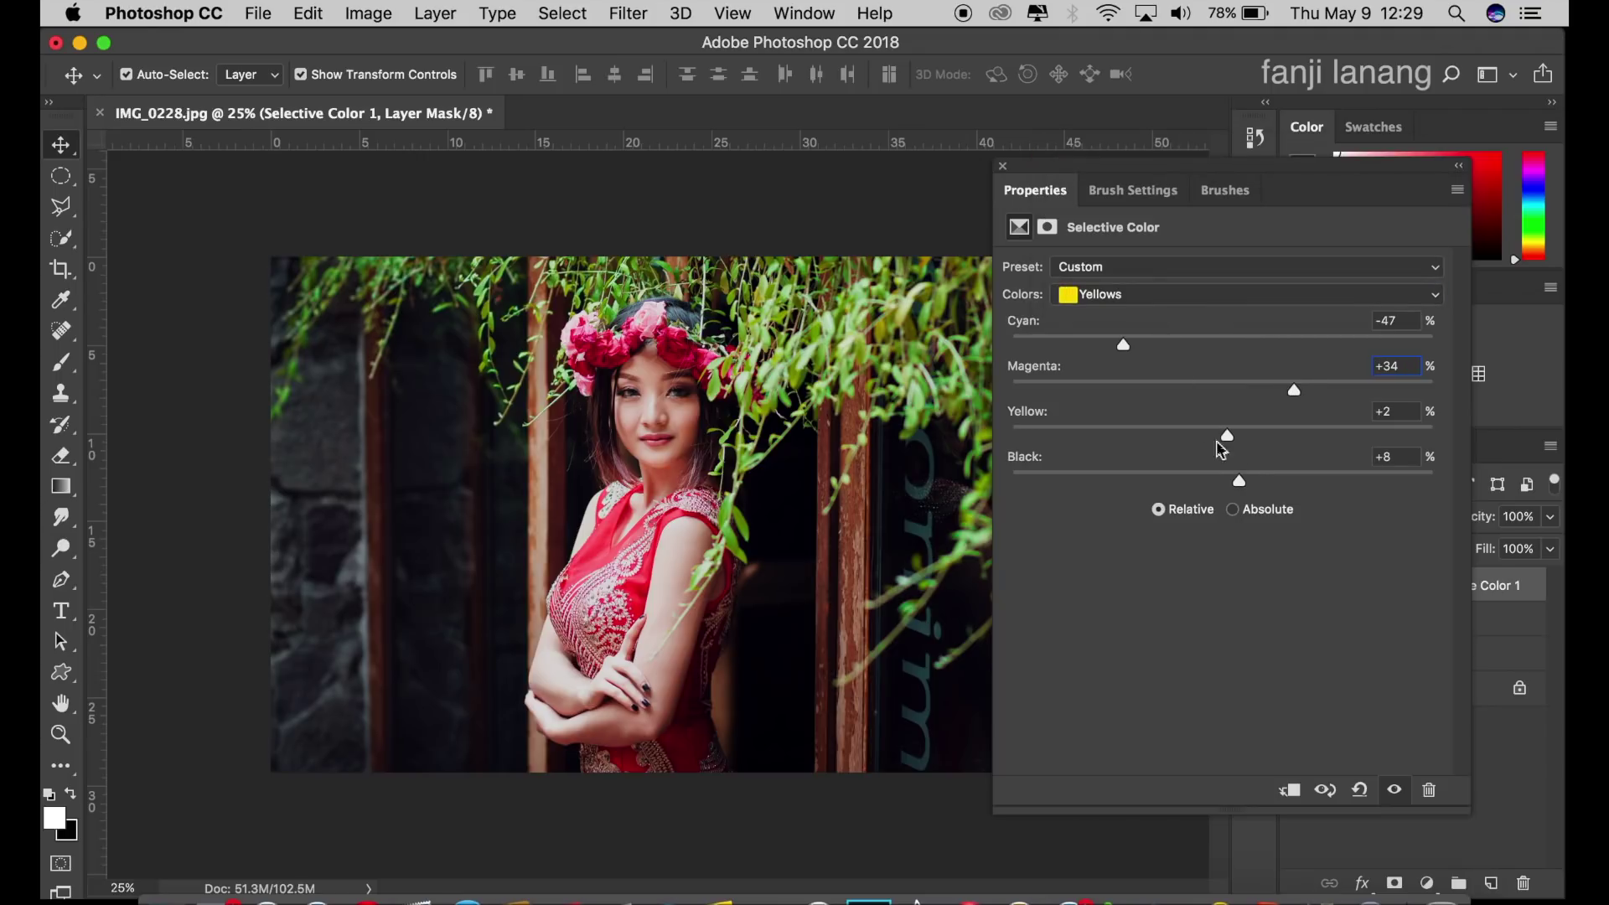
{"action": "mouse_move", "coordinate": [1253, 479]}
{"action": "left_mouse_down"}
{"action": "mouse_move", "coordinate": [1145, 481]}
{"action": "mouse_move", "coordinate": [1219, 493]}
{"action": "left_mouse_up"}
{"action": "type", "text": "0"}
{"action": "left_click_drag", "start_coordinate": [1228, 436], "coordinate": [1234, 436]}
{"action": "left_click_drag", "start_coordinate": [1141, 340], "coordinate": [974, 353]}
{"action": "left_click_drag", "start_coordinate": [863, 398], "coordinate": [1042, 400]}
{"action": "left_click_drag", "start_coordinate": [1092, 352], "coordinate": [1110, 386]}
{"action": "left_click", "coordinate": [1003, 166]}
{"action": "left_click", "coordinate": [1296, 584]}
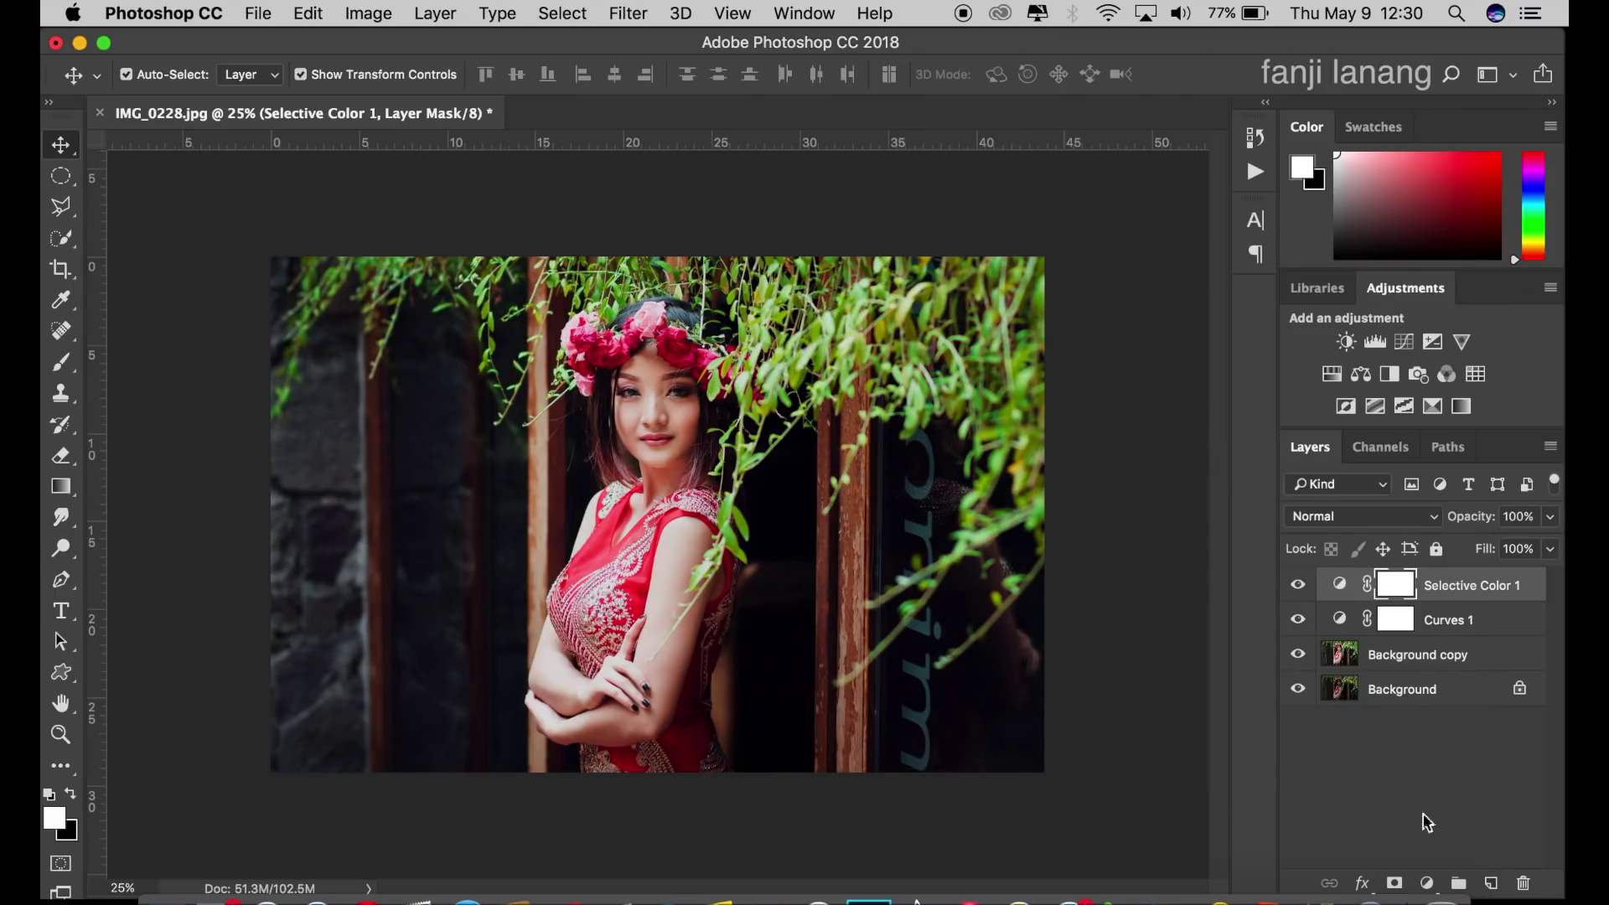
Add a Curves 2 layer capping whites near output 225 and lifting the black point slightly.
{"action": "left_click", "coordinate": [1426, 883]}
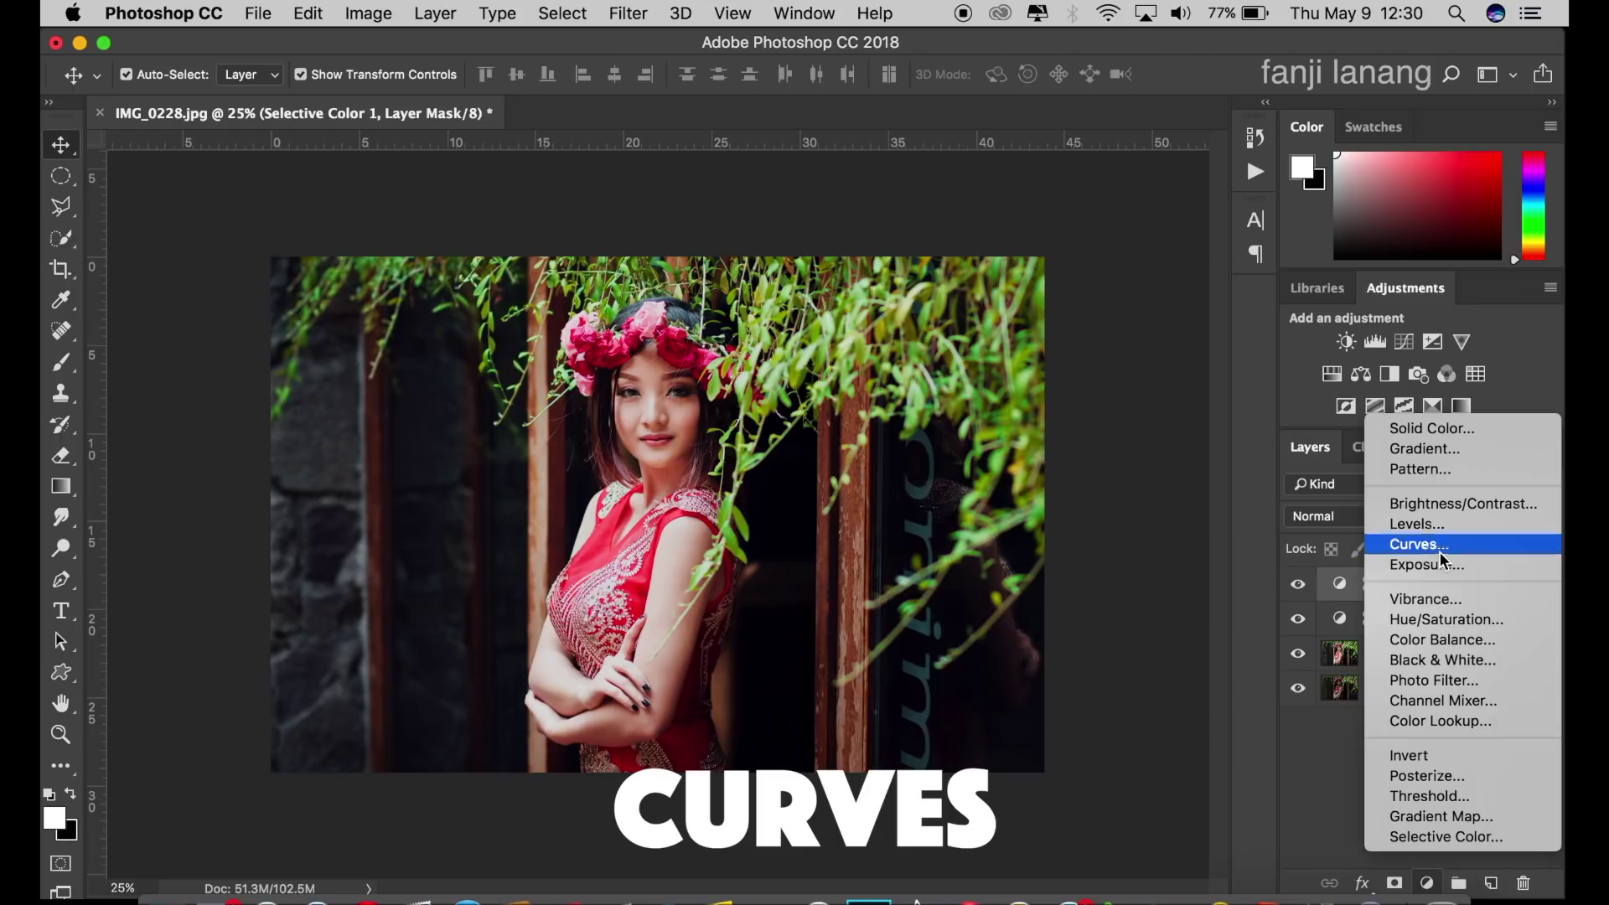
{"action": "left_click", "coordinate": [1440, 551]}
{"action": "left_click_drag", "start_coordinate": [1396, 323], "coordinate": [1414, 356]}
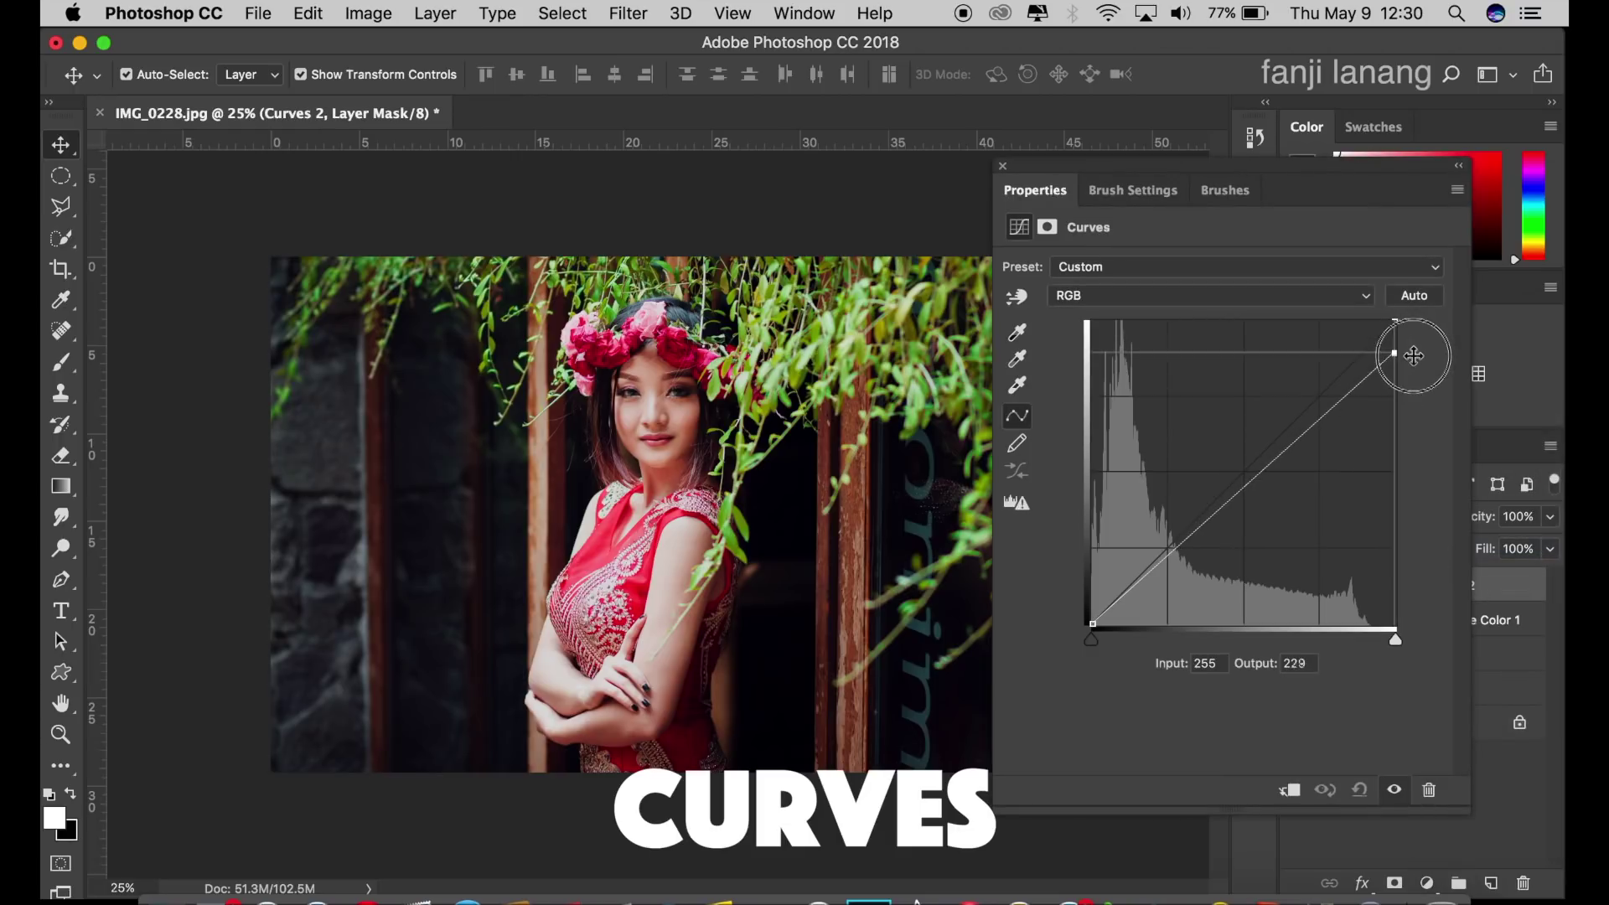
{"action": "left_click", "coordinate": [1242, 472]}
{"action": "left_click", "coordinate": [1242, 472]}
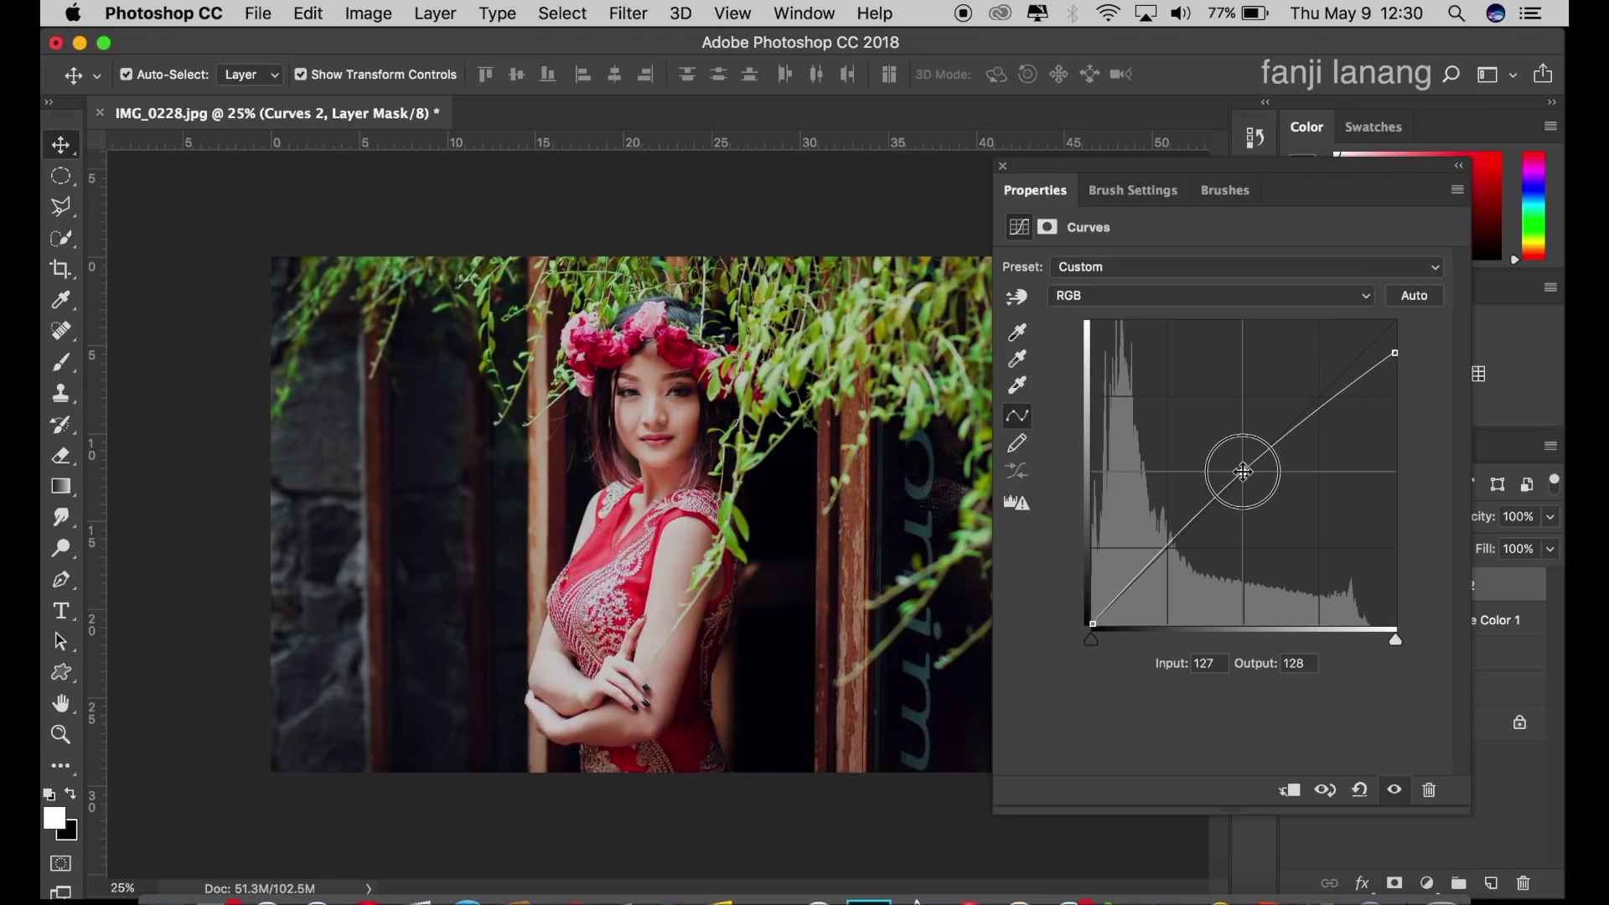
{"action": "left_click_drag", "start_coordinate": [1395, 353], "coordinate": [1406, 358]}
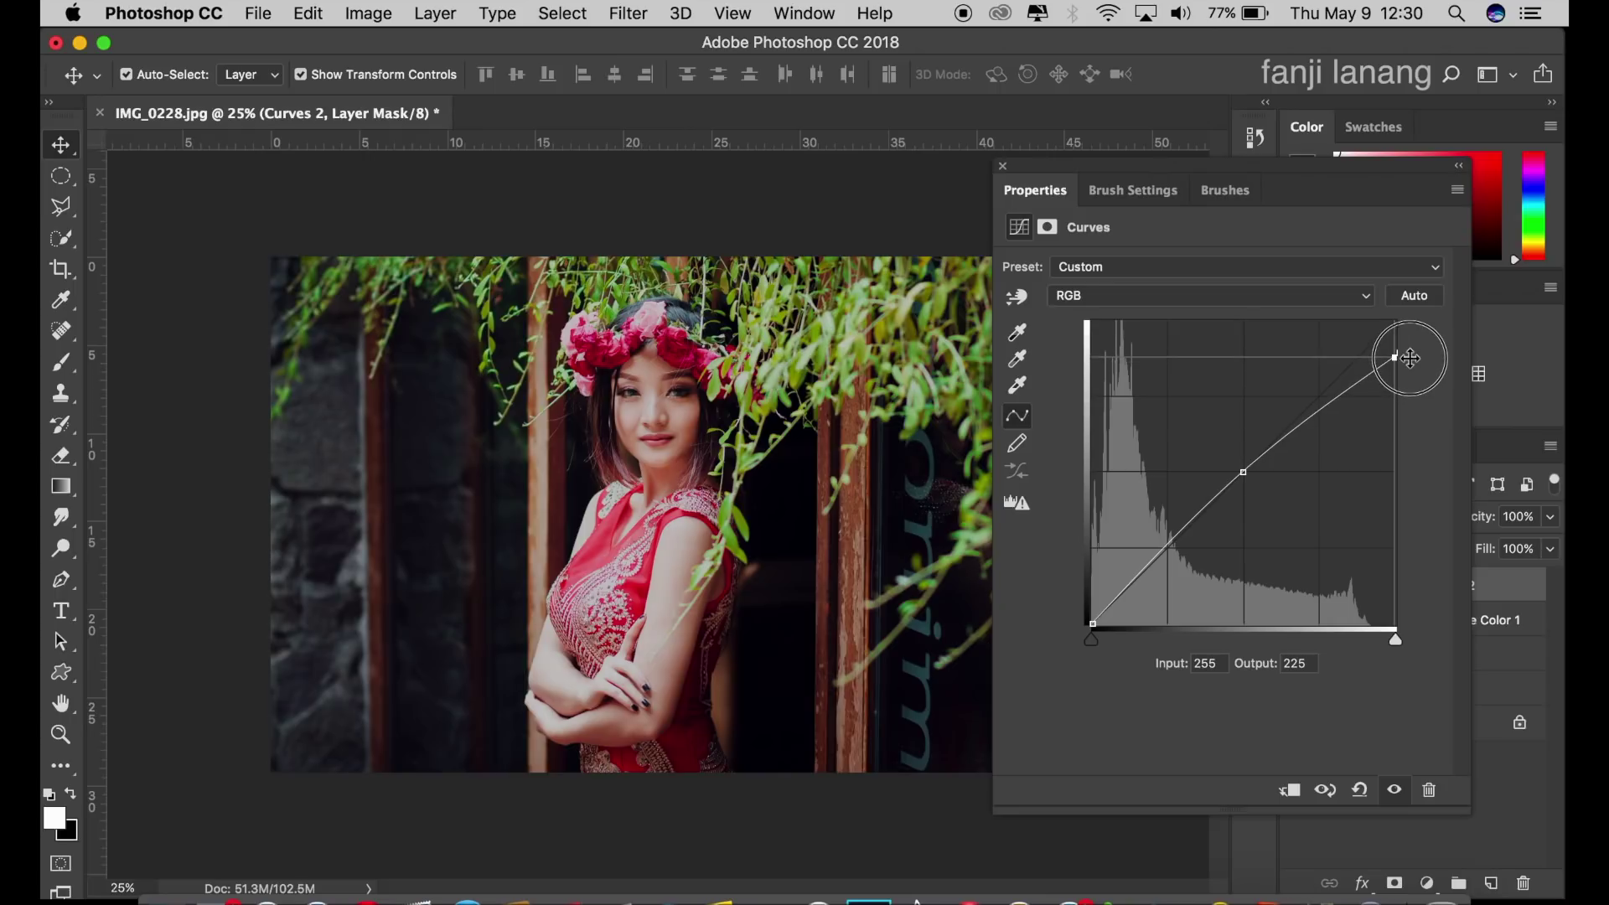
{"action": "left_click_drag", "start_coordinate": [1090, 619], "coordinate": [1096, 624]}
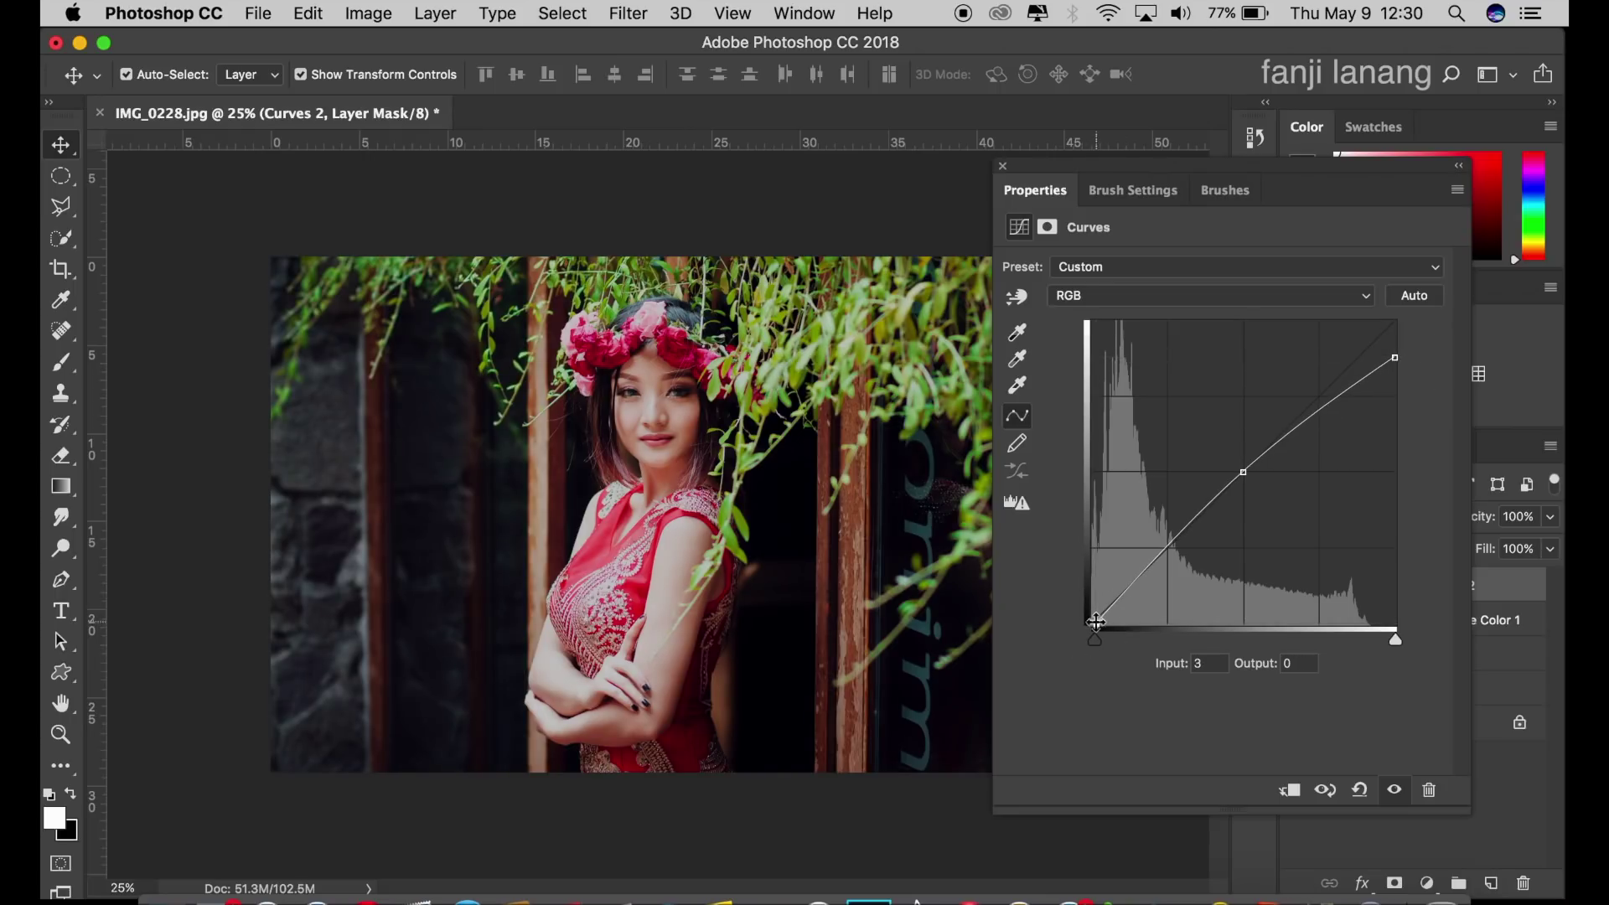
{"action": "left_click", "coordinate": [1003, 166]}
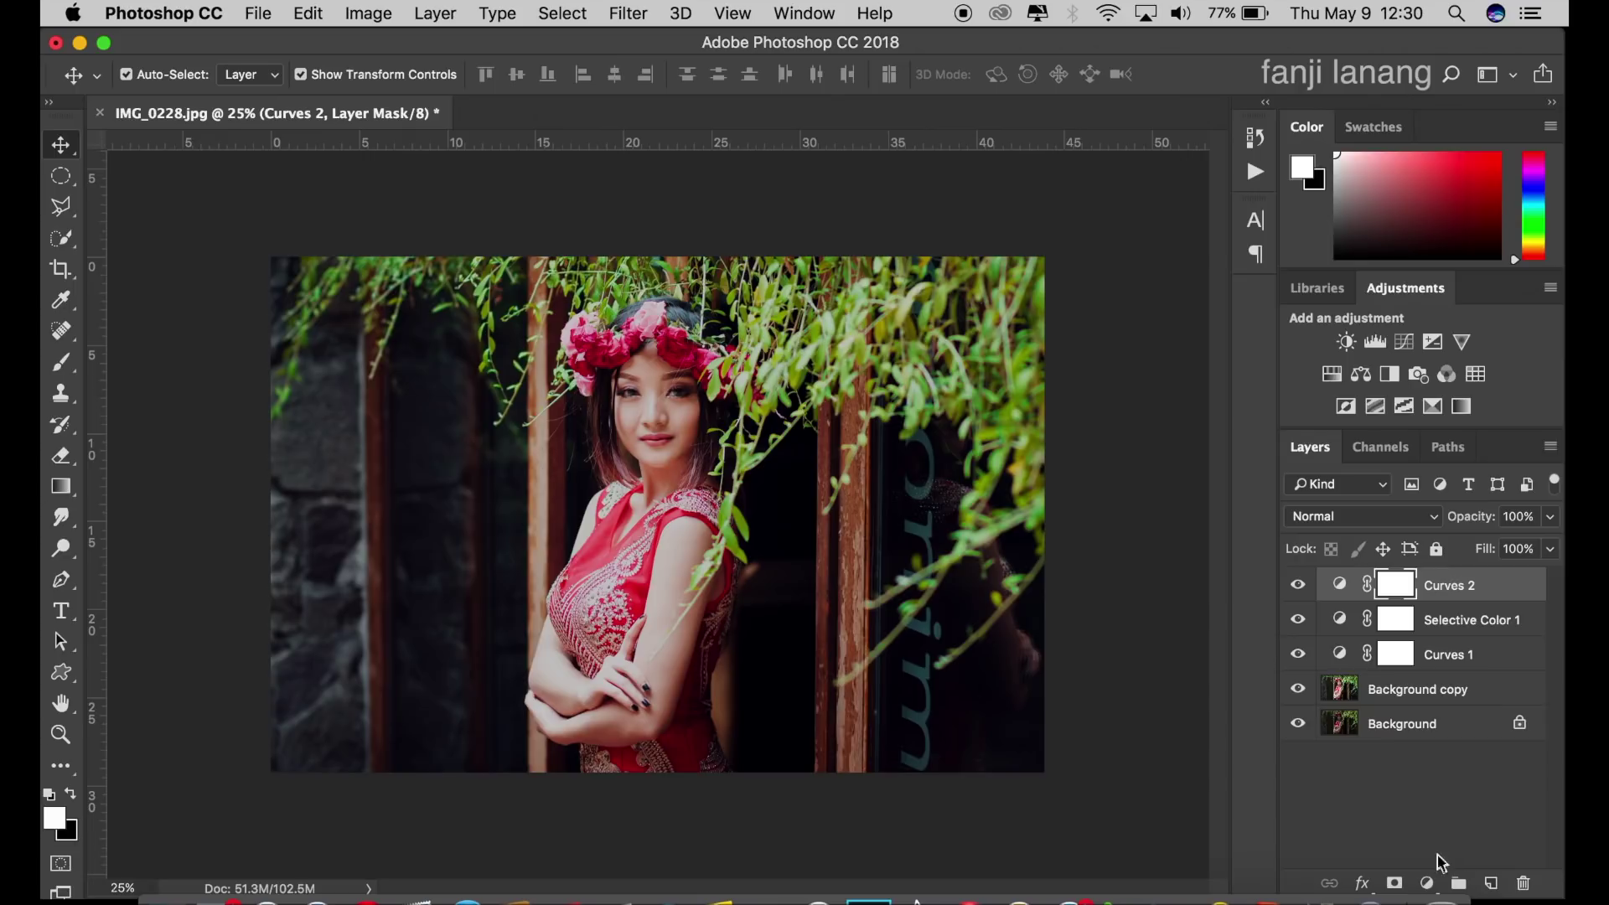
{"action": "left_click", "coordinate": [1426, 883]}
Add a reversed, radial Gradient Fill layer centred on the woman.
{"action": "left_click", "coordinate": [1412, 450]}
{"action": "left_click", "coordinate": [1123, 502]}
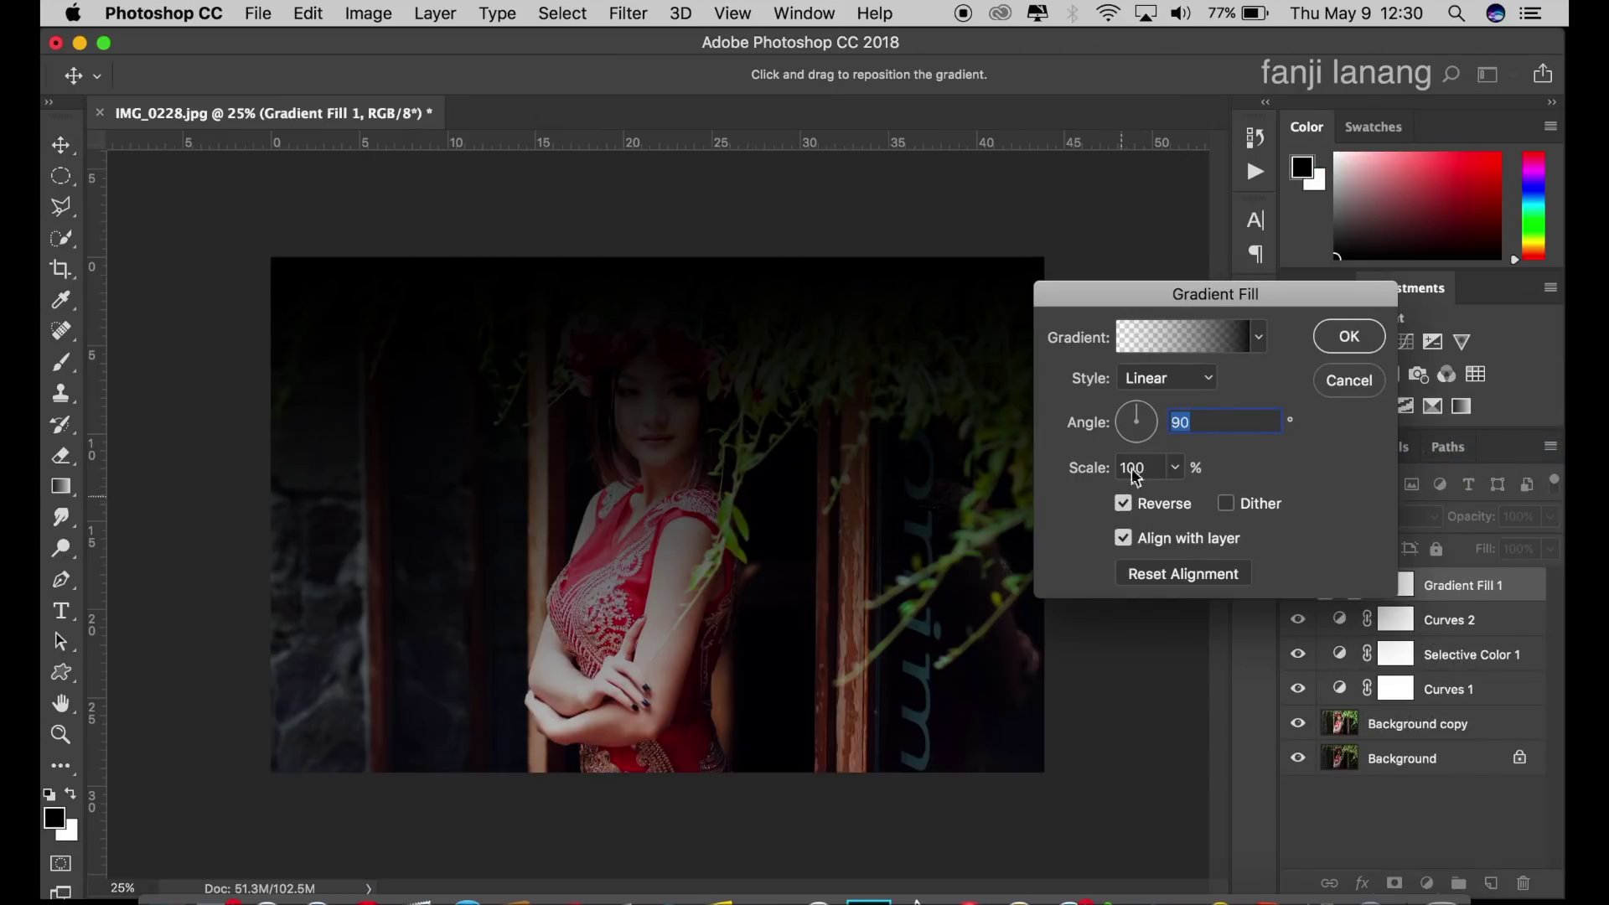
{"action": "left_click", "coordinate": [1174, 380]}
{"action": "left_click", "coordinate": [1174, 392]}
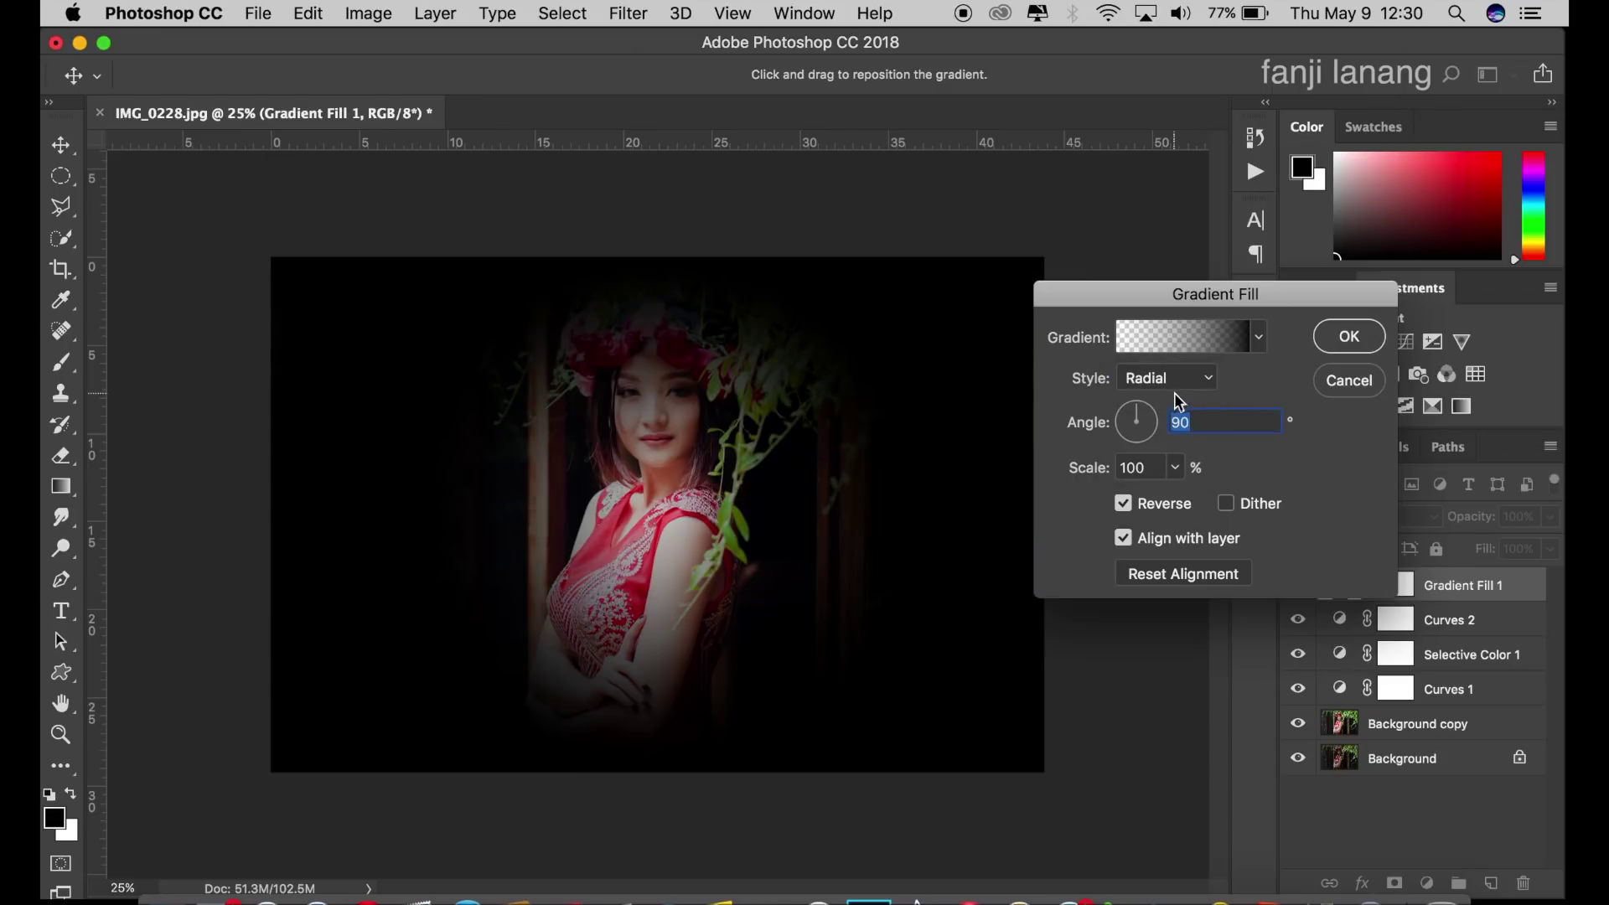
{"action": "left_click_drag", "start_coordinate": [651, 578], "coordinate": [641, 517]}
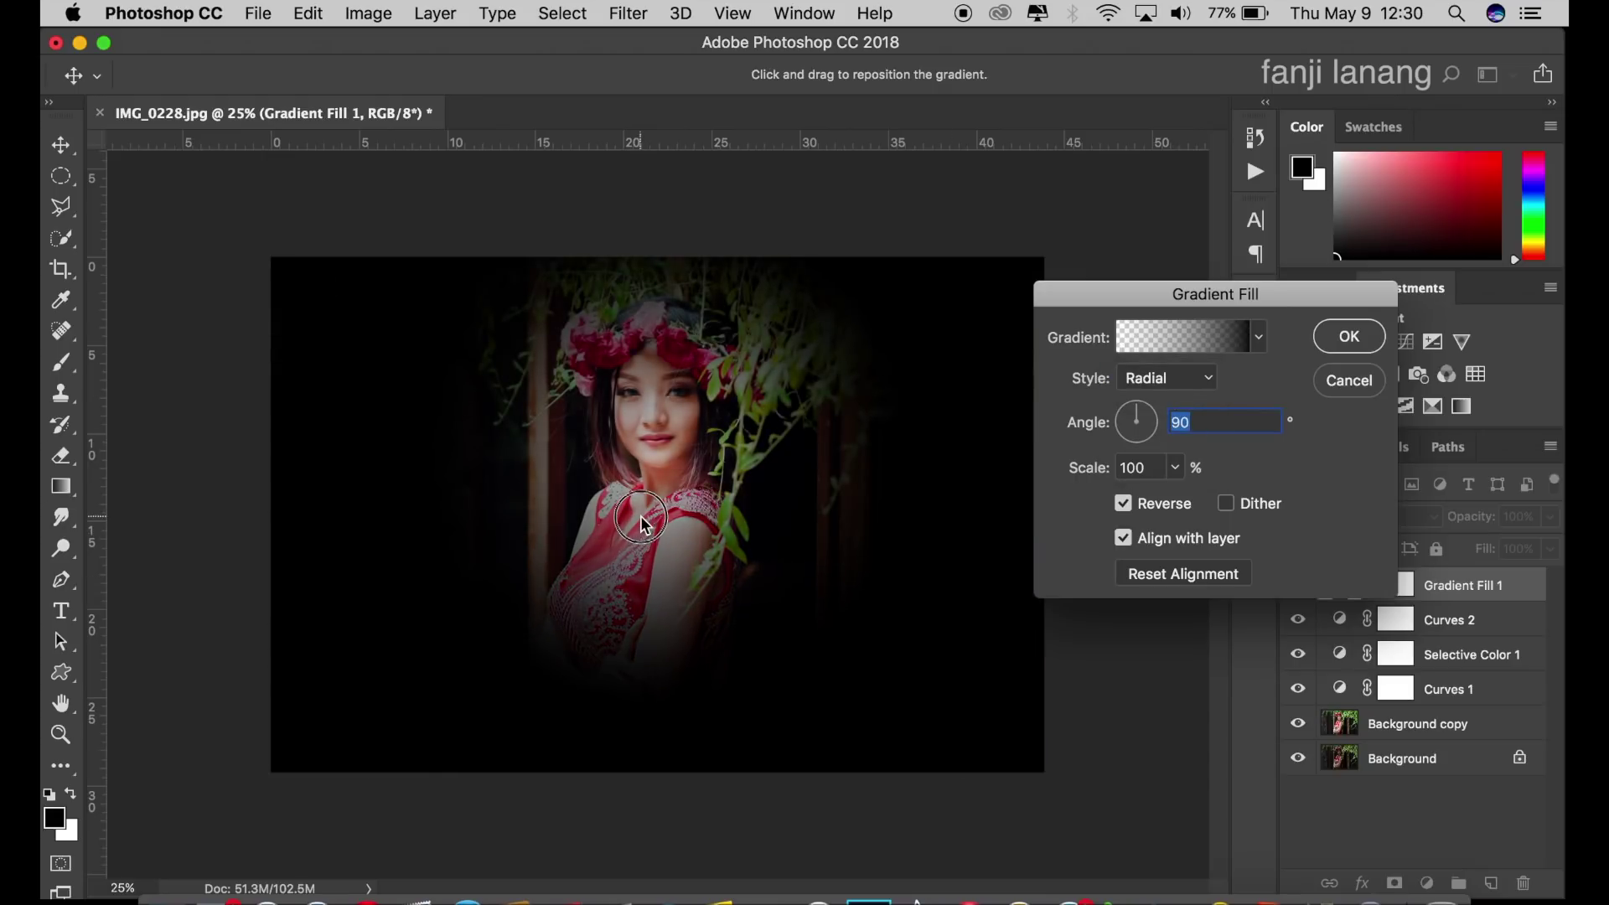
Give the gradient the Neutral Density preset, angle 35.54 and scale 253%, and confirm.
{"action": "left_click", "coordinate": [1169, 337]}
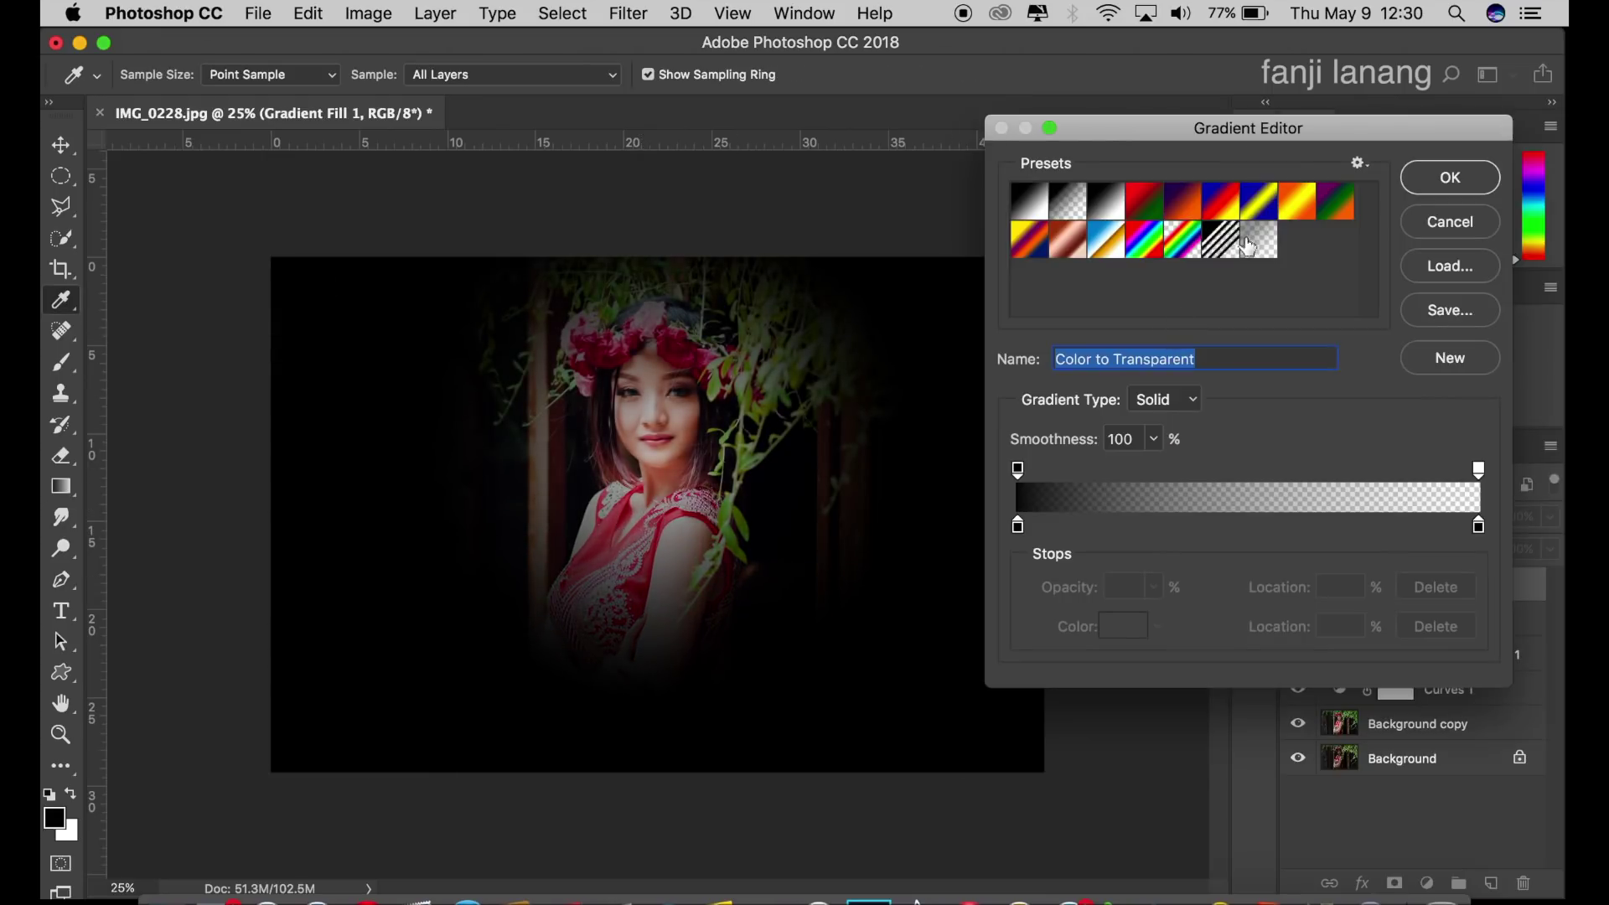
{"action": "left_click", "coordinate": [1255, 244]}
{"action": "left_click", "coordinate": [1449, 177]}
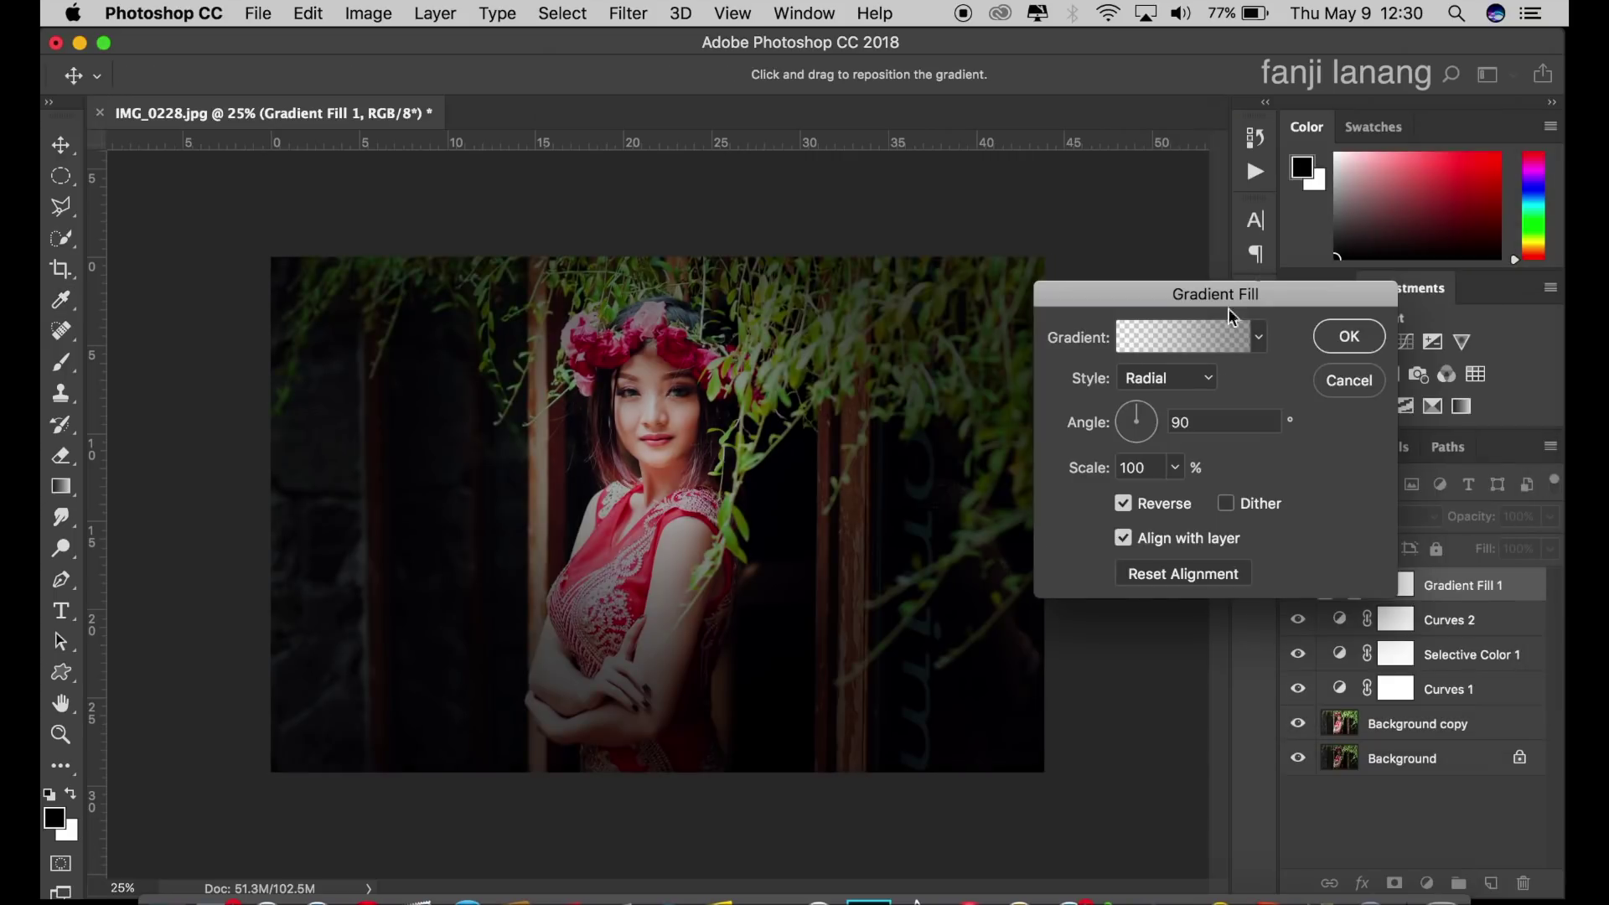
{"action": "left_click", "coordinate": [1153, 412]}
{"action": "left_click", "coordinate": [1175, 467]}
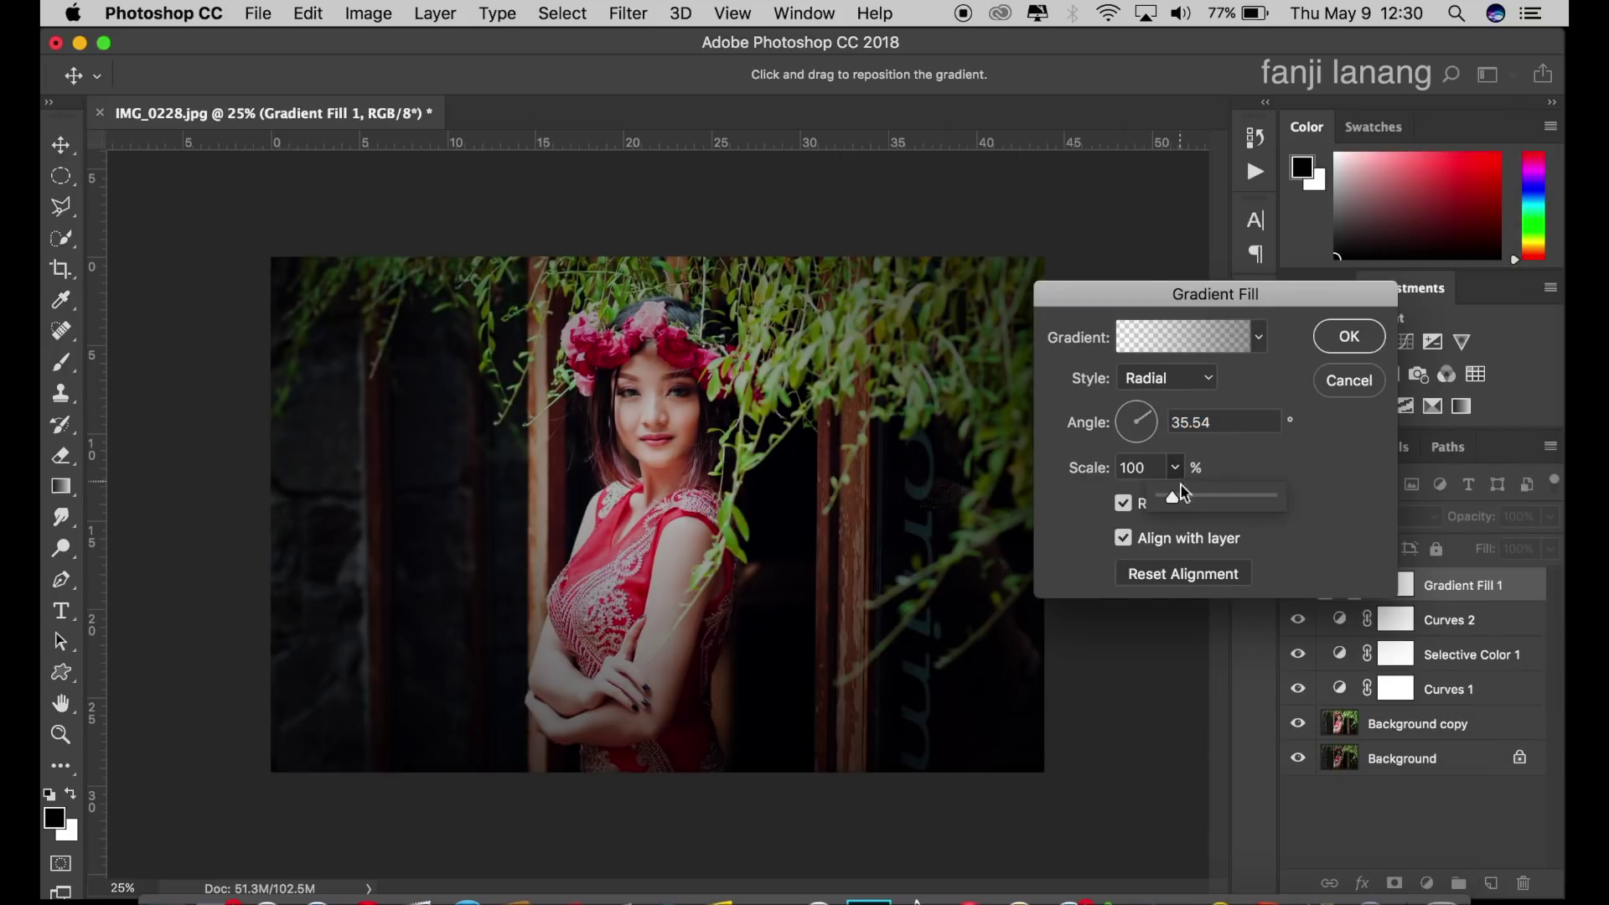
{"action": "left_click_drag", "start_coordinate": [1184, 497], "coordinate": [1188, 498]}
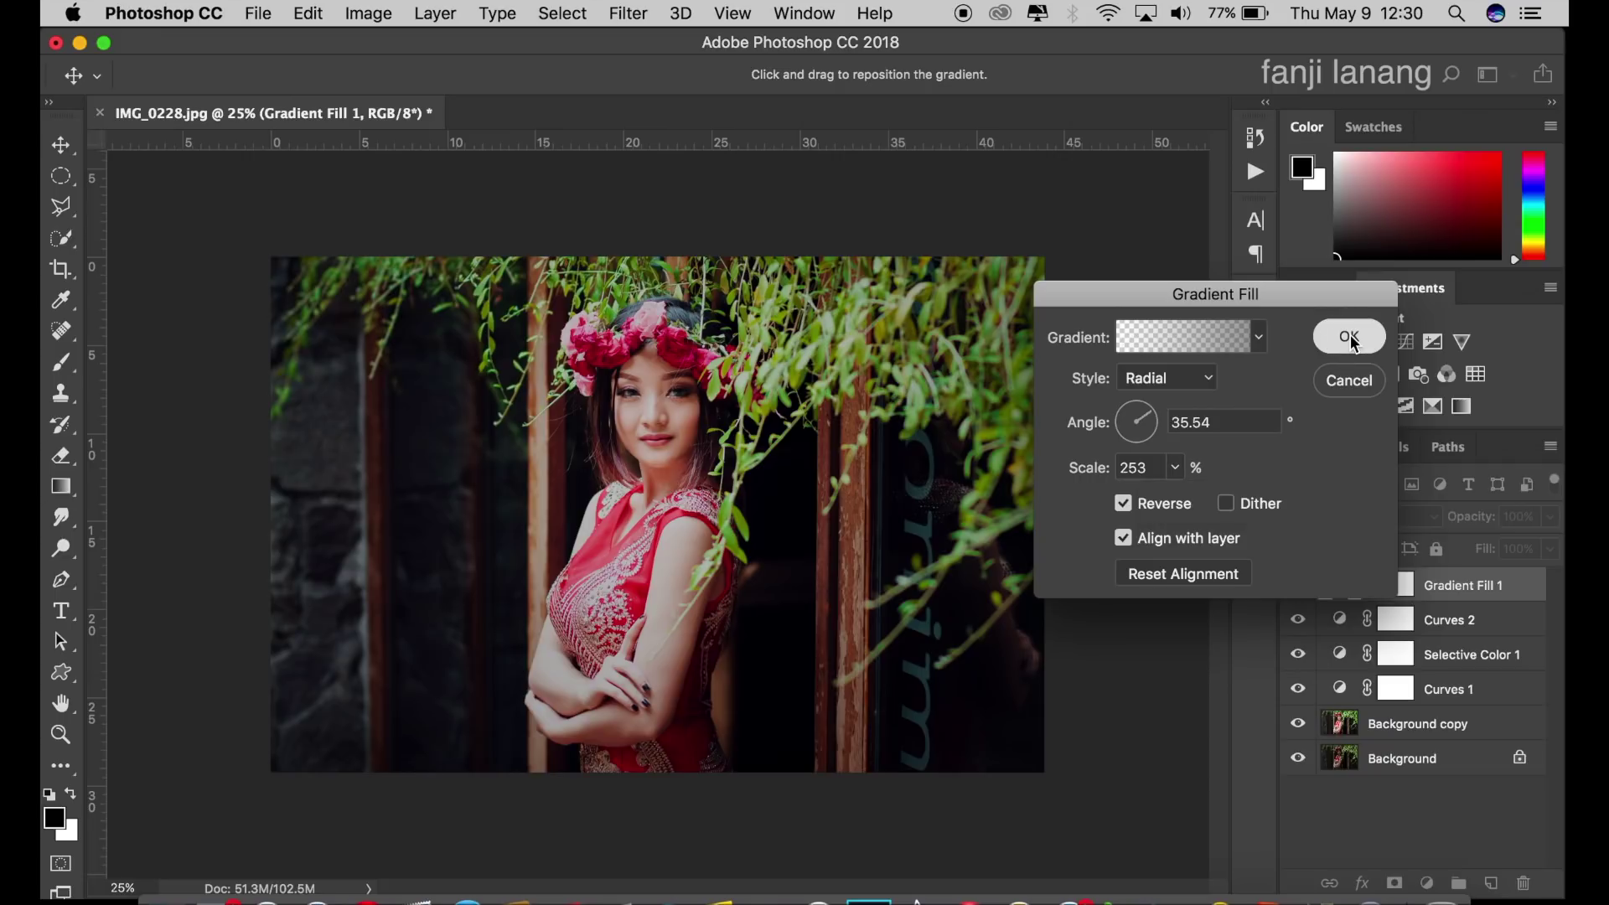
{"action": "left_click", "coordinate": [1349, 338]}
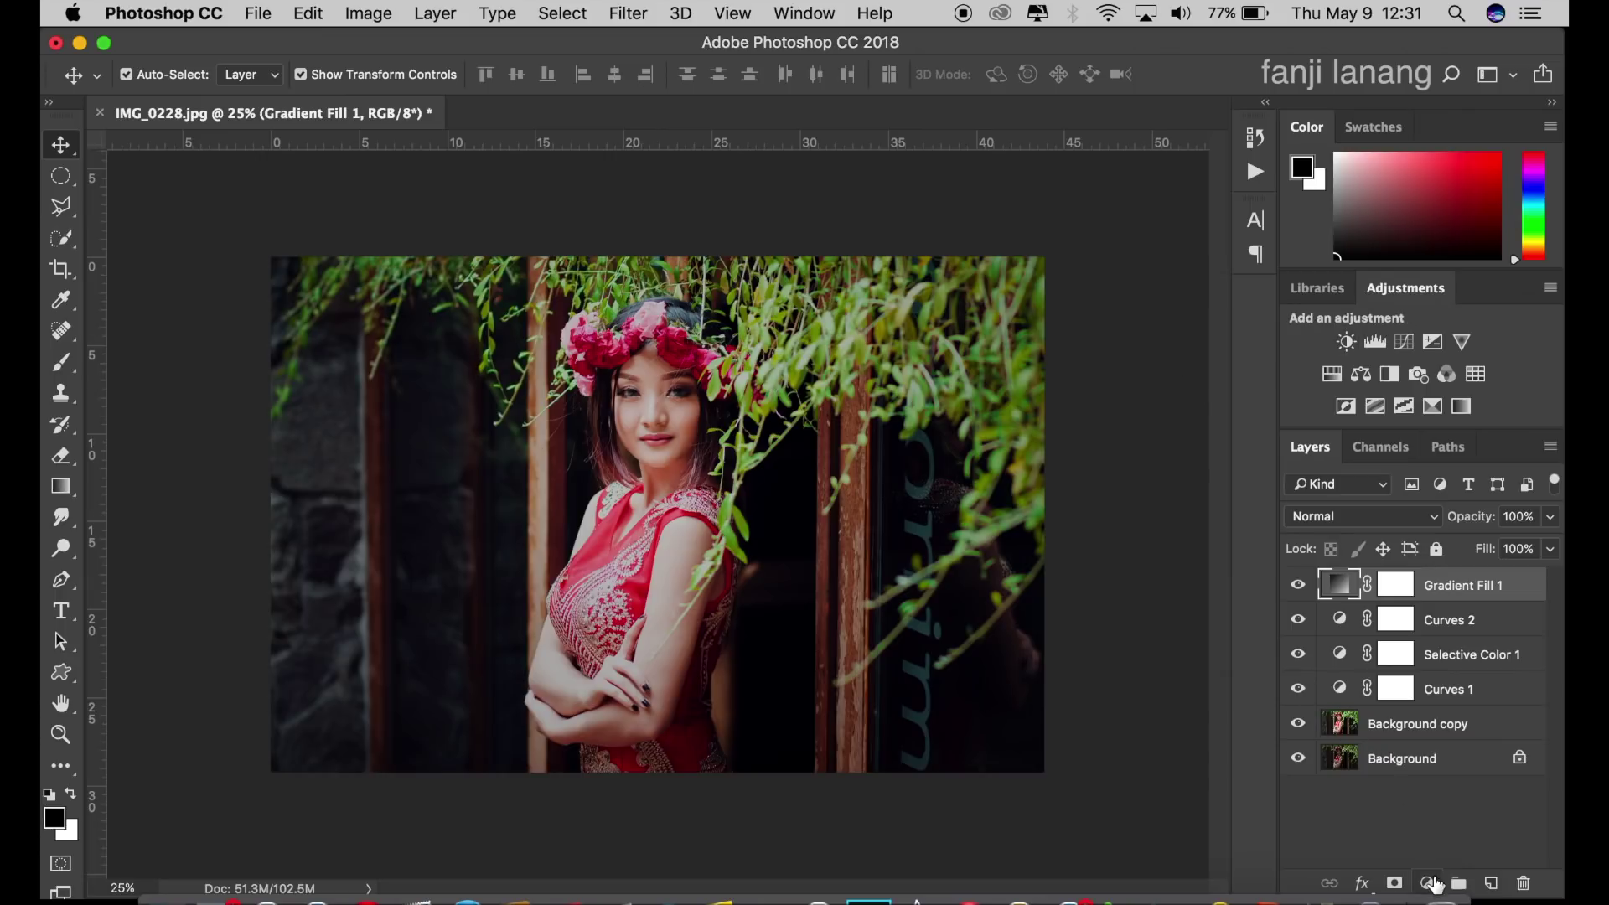
Add Selective Color 2 with Reds at Cyan −2, Magenta −8, Yellow −10, Black +21.
{"action": "left_click", "coordinate": [1427, 882]}
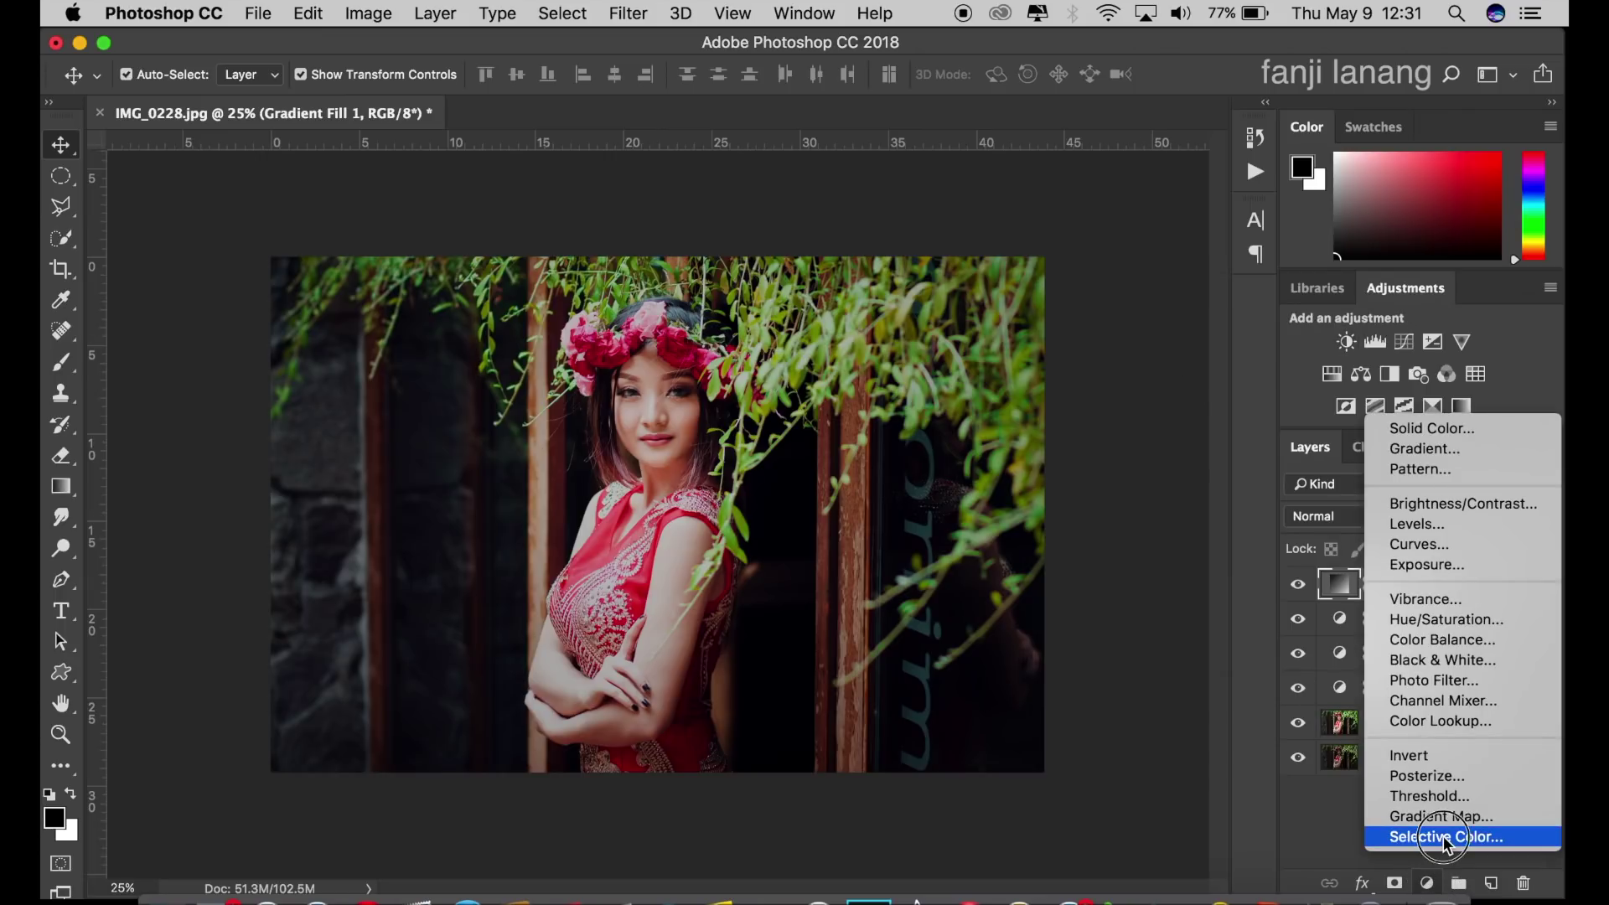
{"action": "left_click", "coordinate": [1443, 836]}
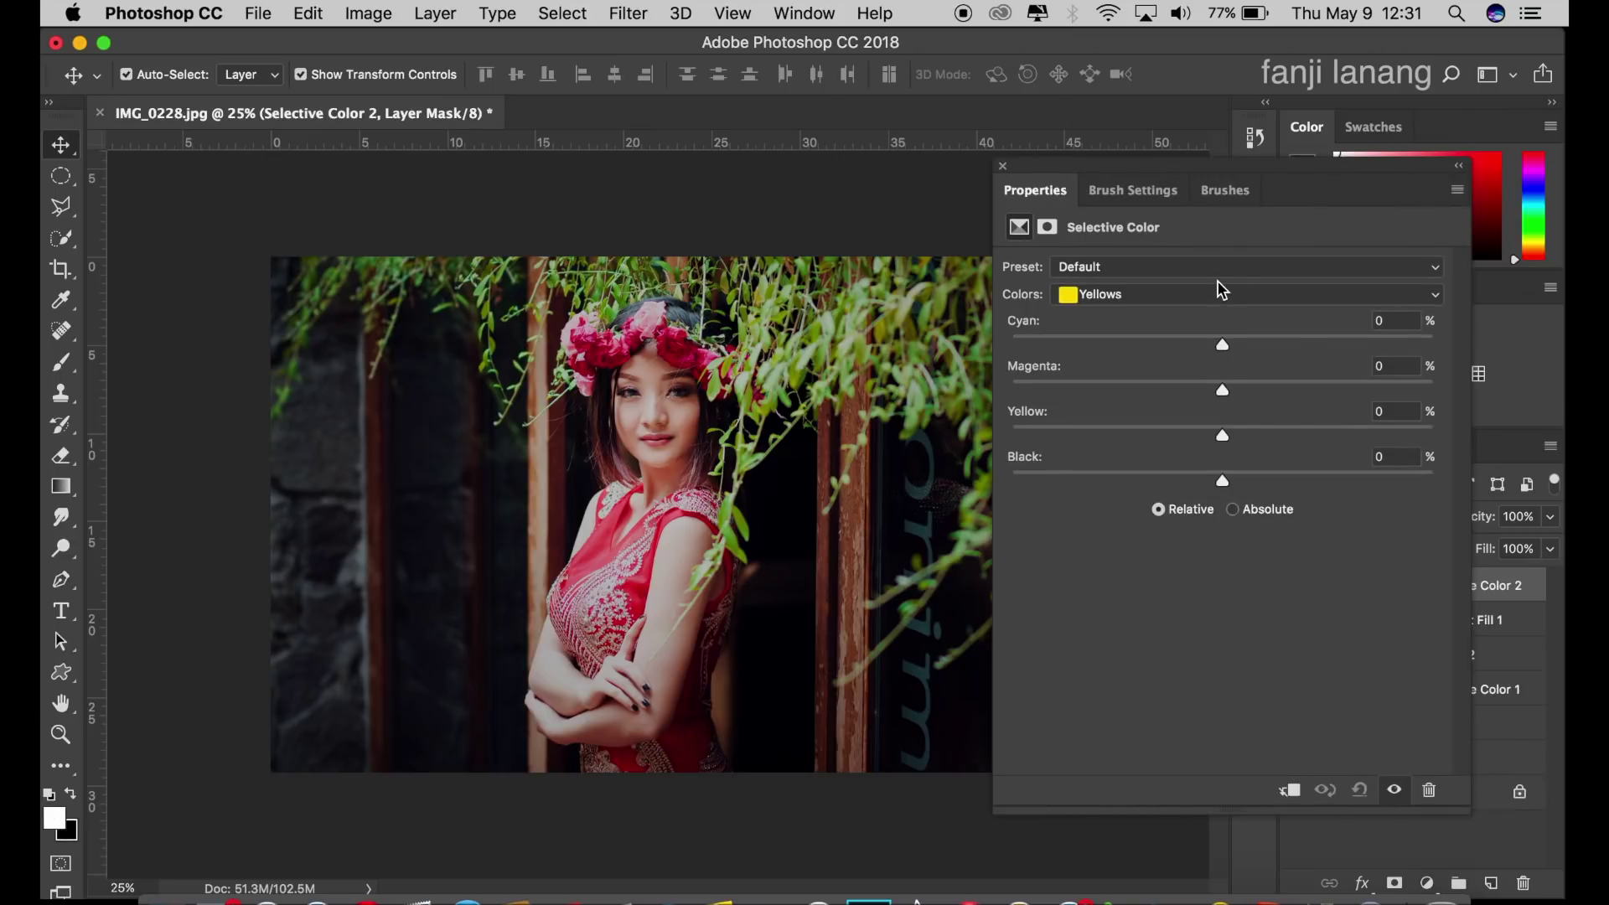
{"action": "left_click", "coordinate": [1215, 288]}
{"action": "mouse_move", "coordinate": [1245, 477]}
{"action": "left_mouse_down"}
{"action": "mouse_move", "coordinate": [1406, 499]}
{"action": "mouse_move", "coordinate": [1276, 536]}
{"action": "left_mouse_up"}
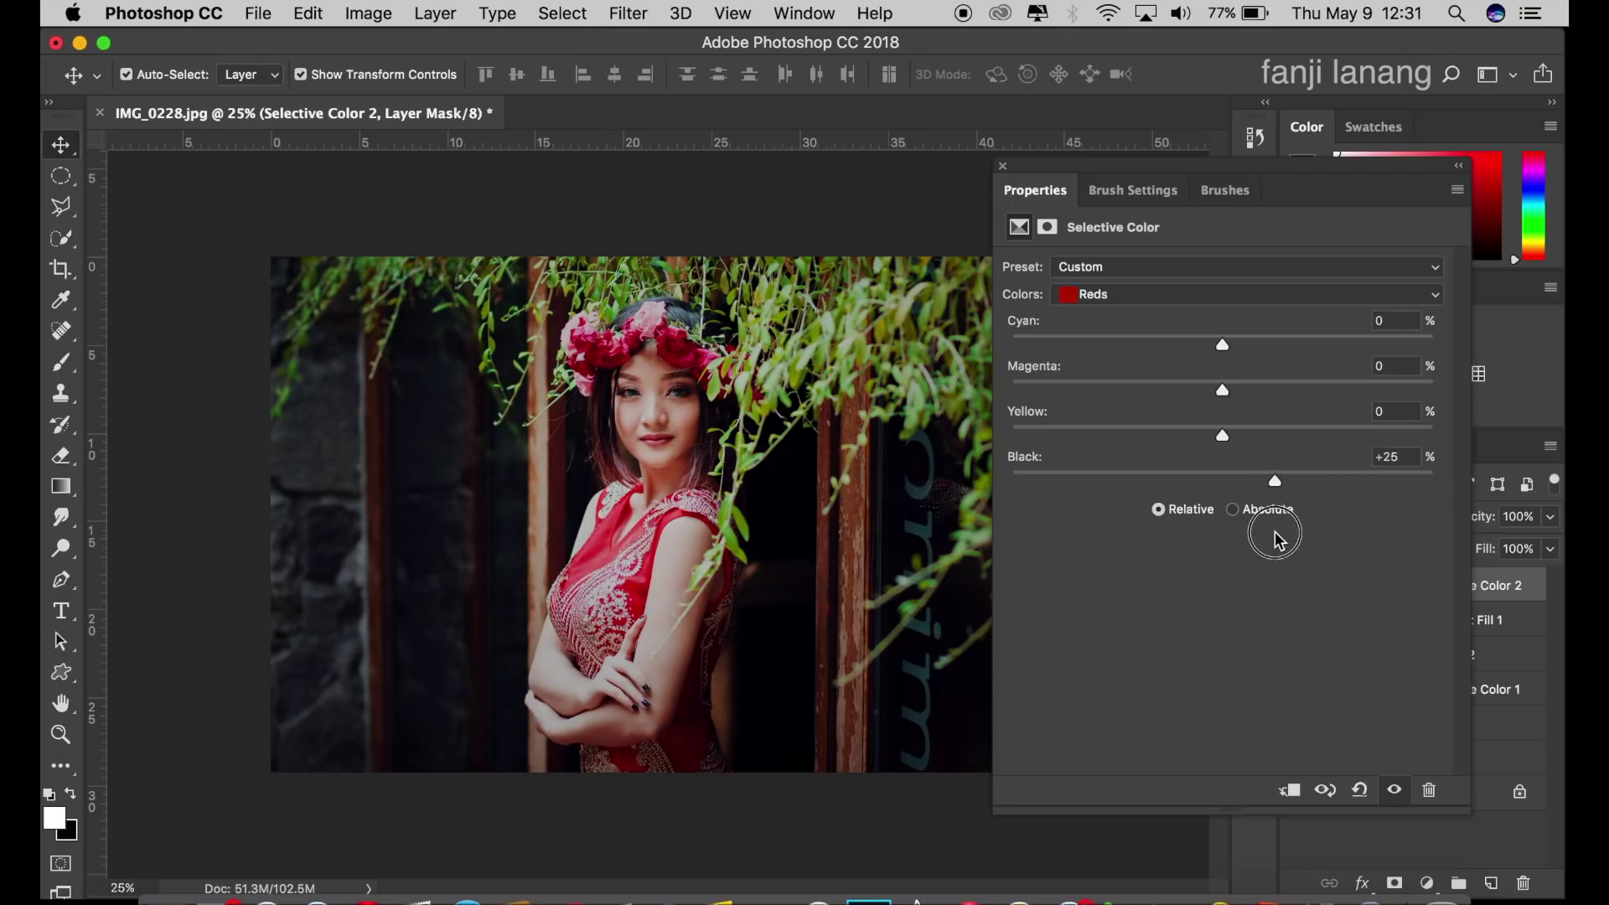
{"action": "left_click_drag", "start_coordinate": [1207, 433], "coordinate": [1202, 453]}
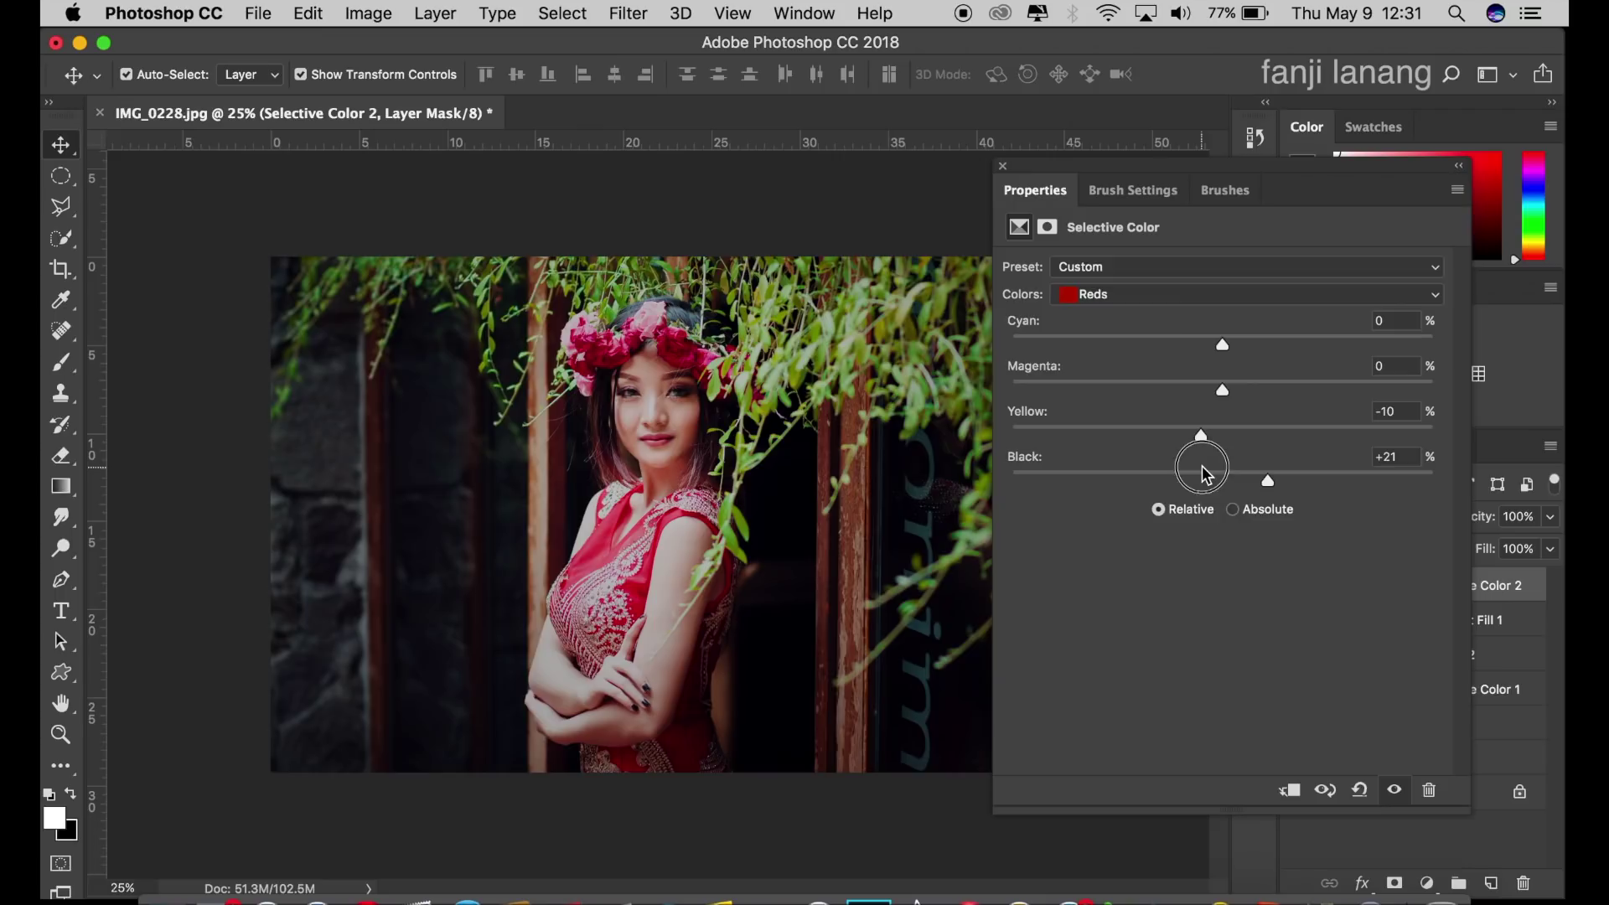
{"action": "left_click_drag", "start_coordinate": [1214, 392], "coordinate": [1209, 402]}
{"action": "left_click_drag", "start_coordinate": [1212, 348], "coordinate": [1223, 371]}
Add a Brightness/Contrast layer with Brightness 10 and set its opacity to 50%.
{"action": "left_click", "coordinate": [1005, 167]}
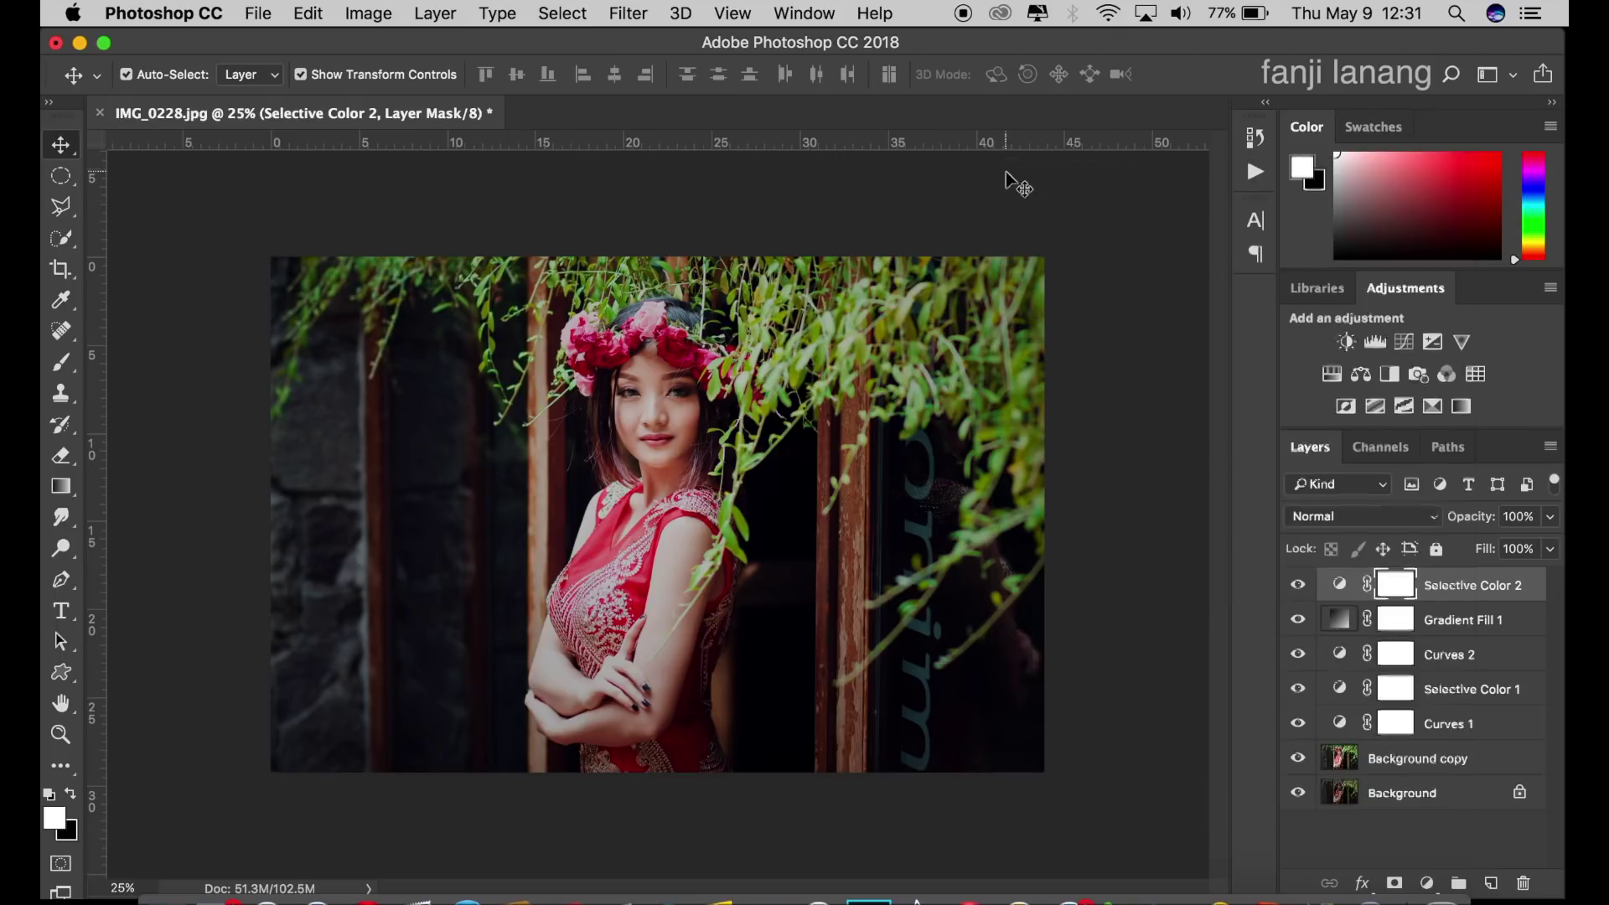
{"action": "left_click", "coordinate": [1427, 884]}
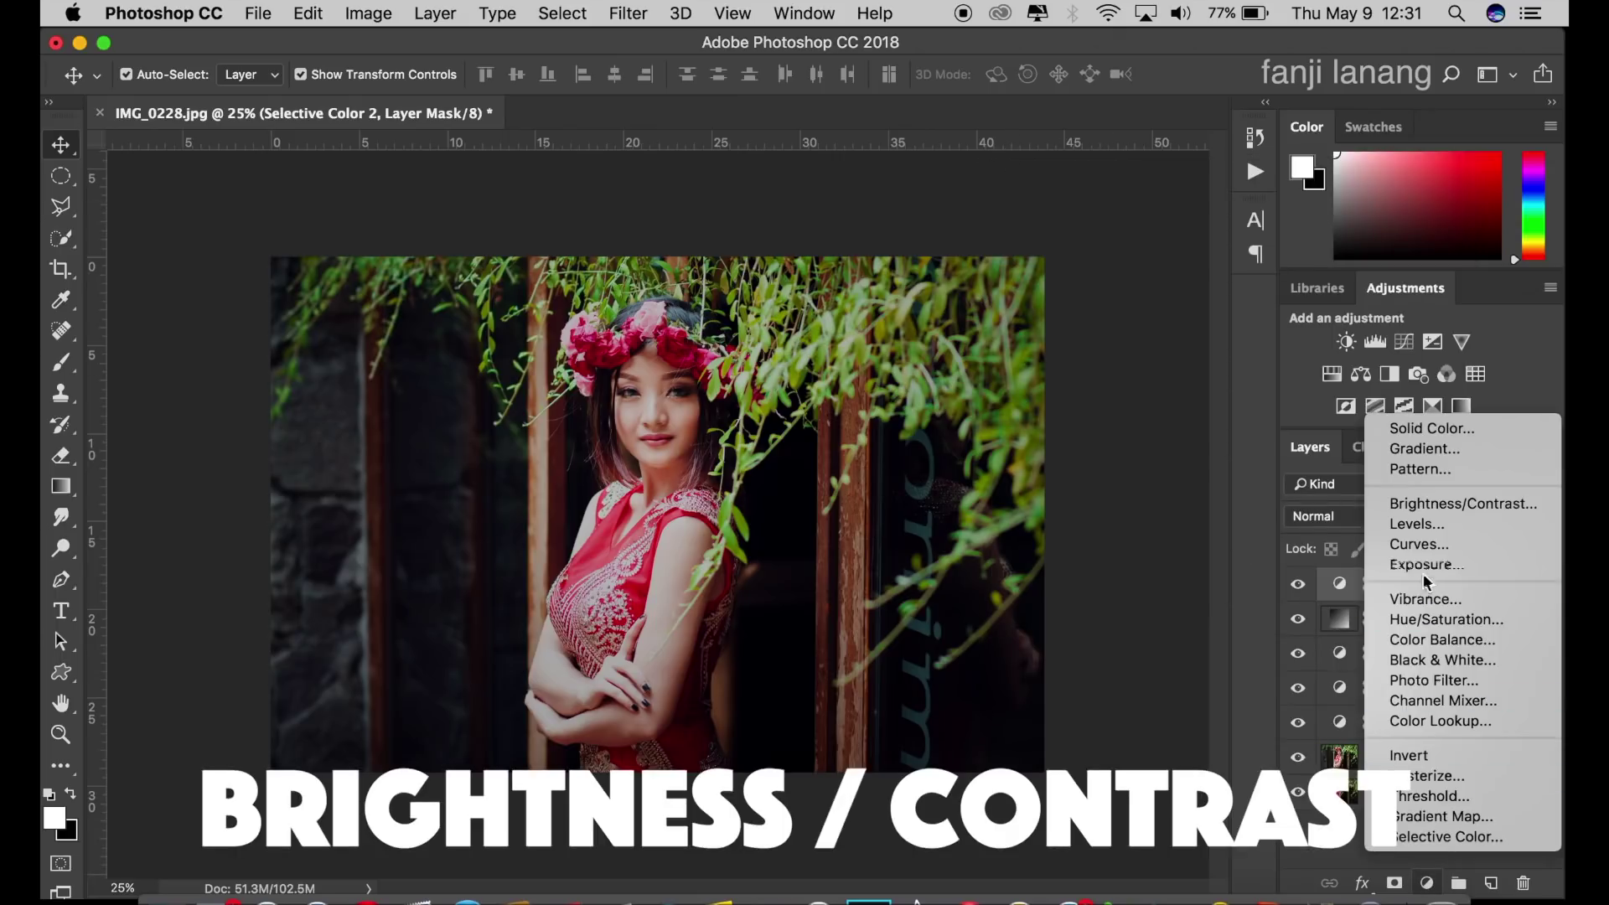
{"action": "left_click", "coordinate": [1447, 503]}
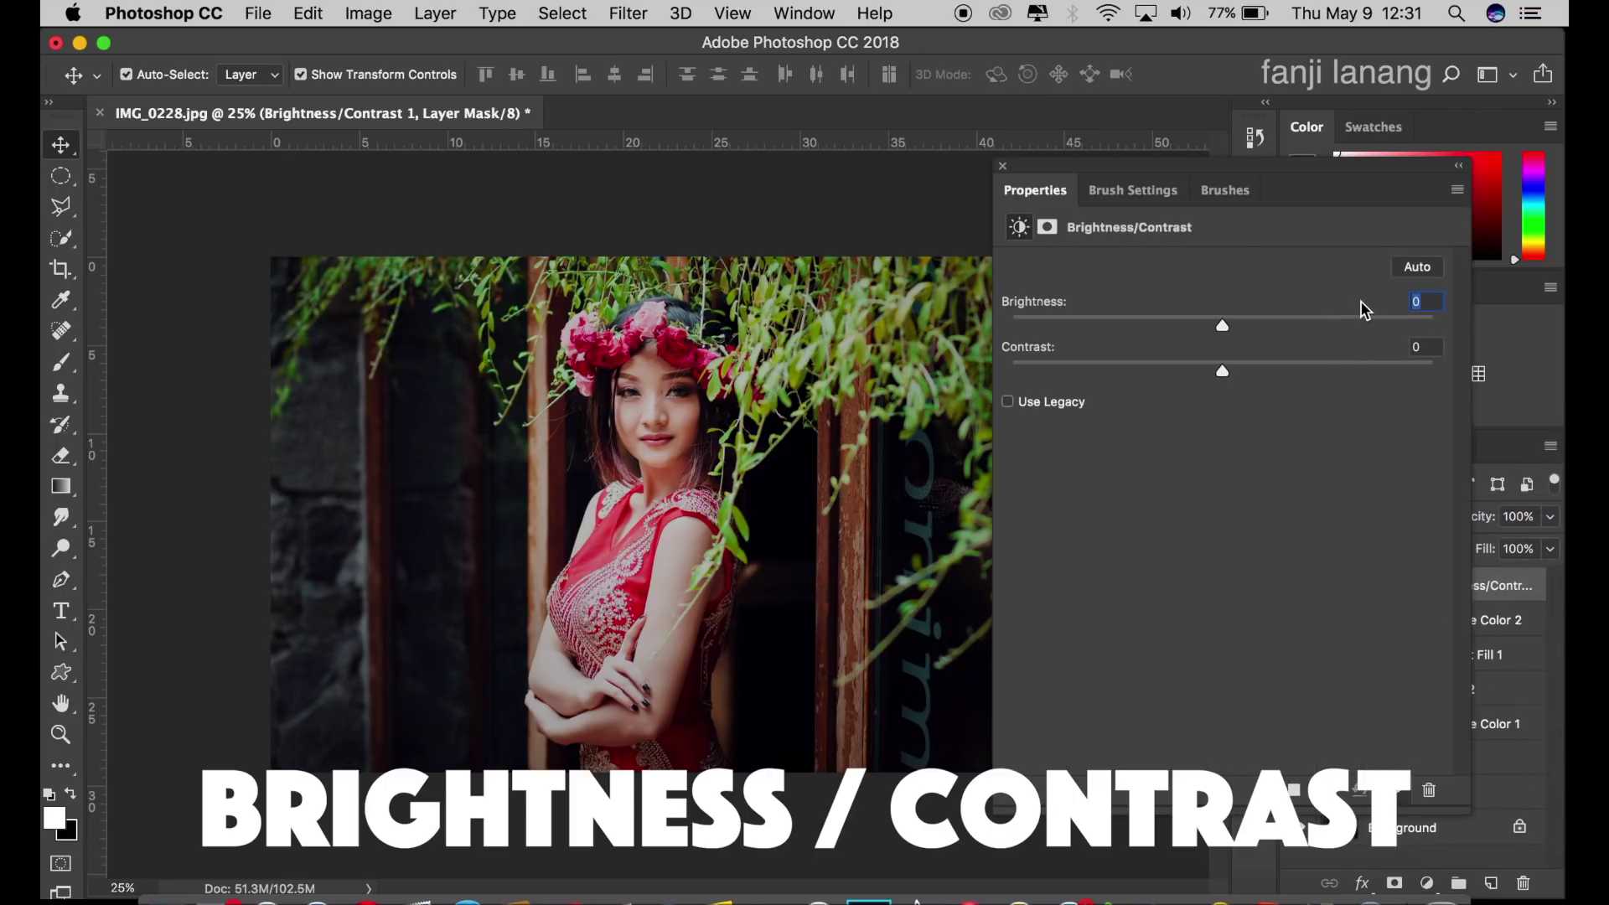
{"action": "type", "text": "10"}
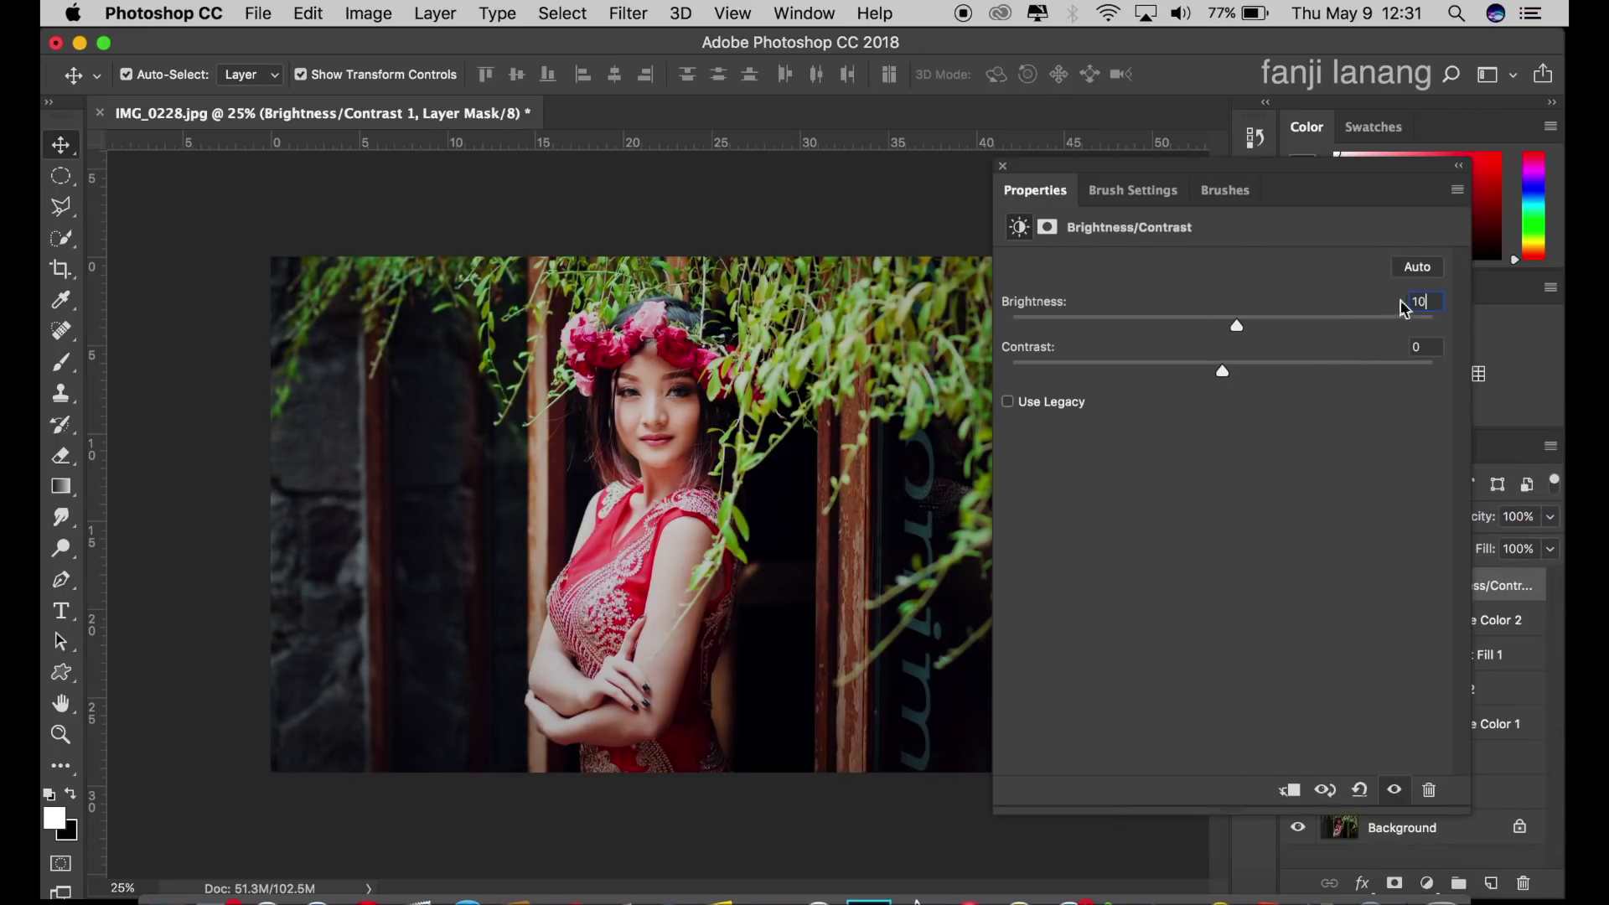
{"action": "key", "text": "Tab"}
{"action": "left_click", "coordinate": [1003, 166]}
{"action": "left_click", "coordinate": [1297, 585]}
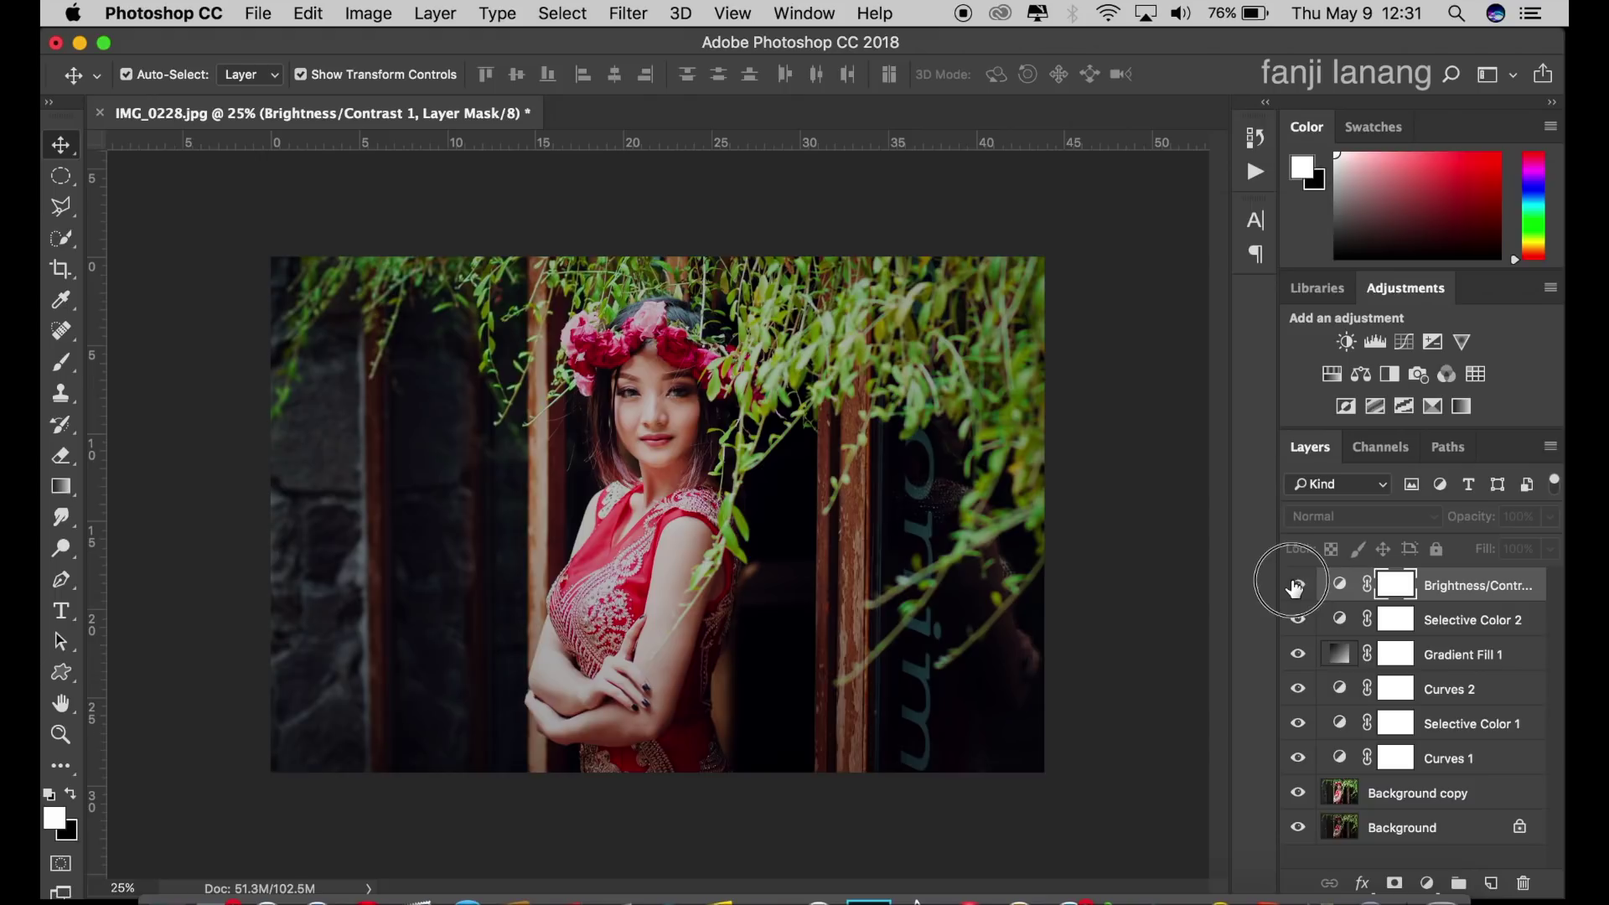
{"action": "left_click", "coordinate": [1550, 516]}
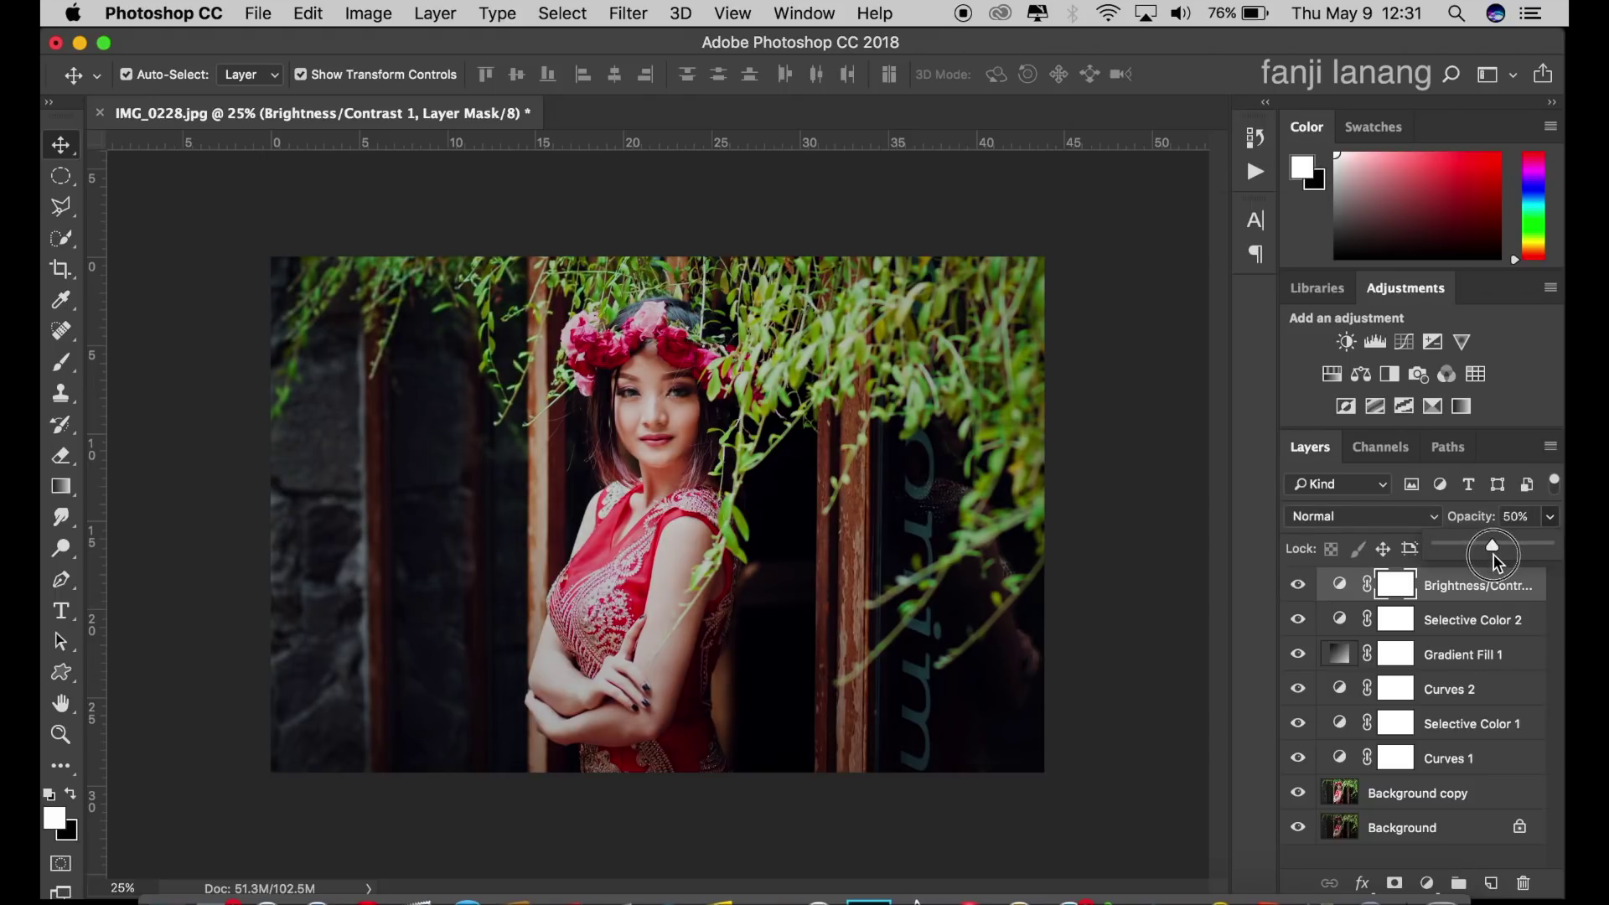
{"action": "left_click", "coordinate": [164, 187]}
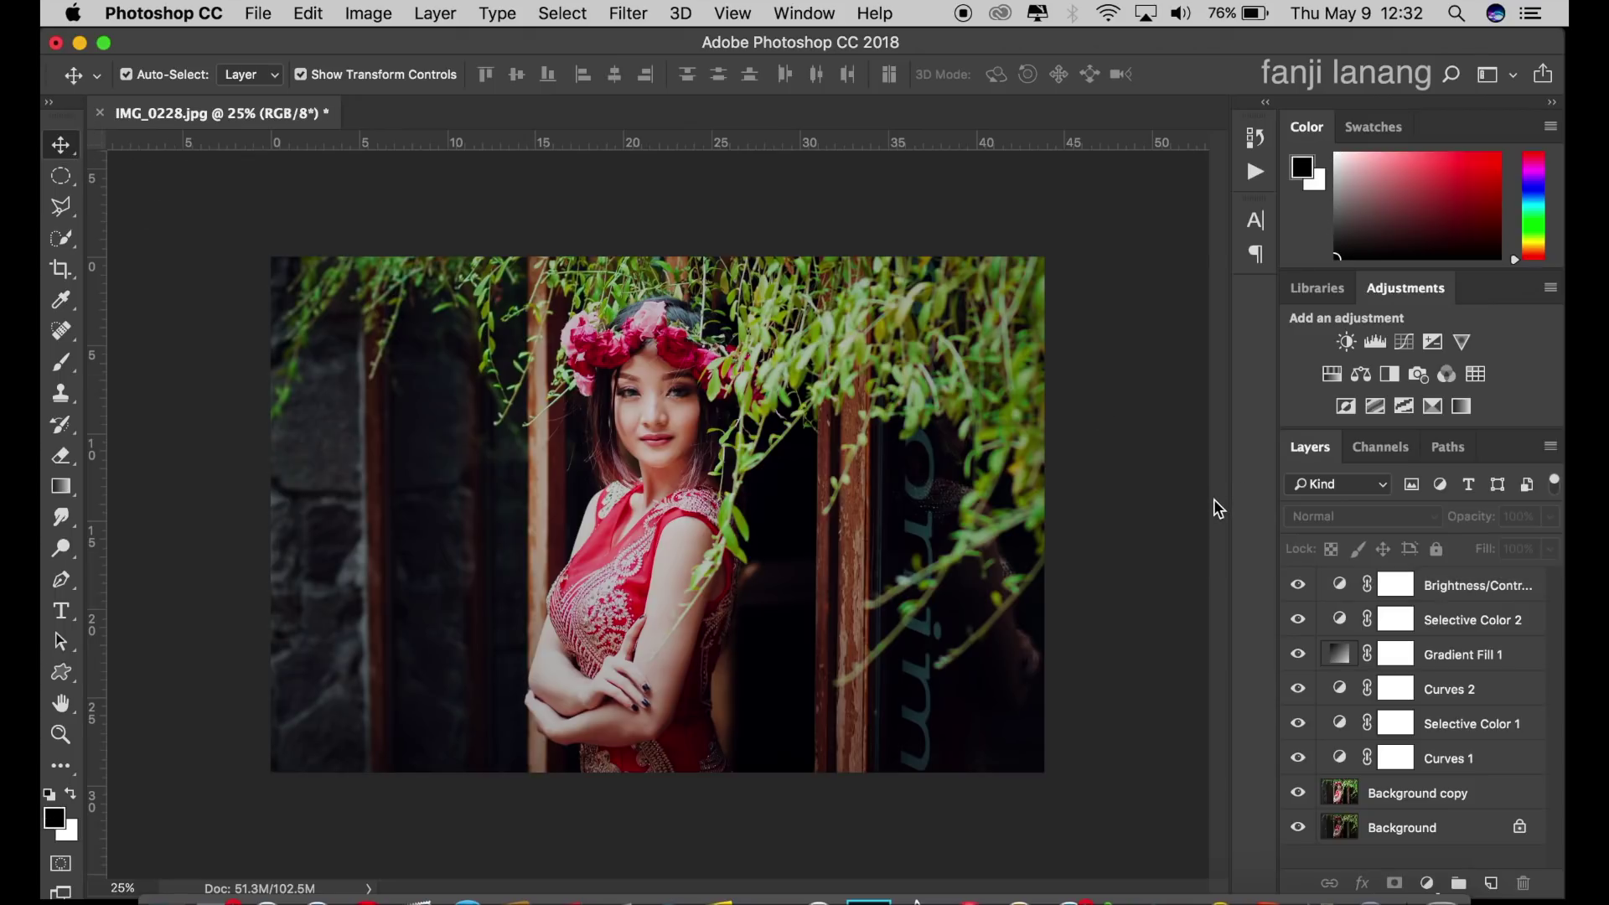
Add a new layer and set a light orange foreground colour for the Gradient tool.
{"action": "left_click", "coordinate": [1489, 882]}
{"action": "left_click", "coordinate": [77, 371]}
{"action": "left_click", "coordinate": [75, 489]}
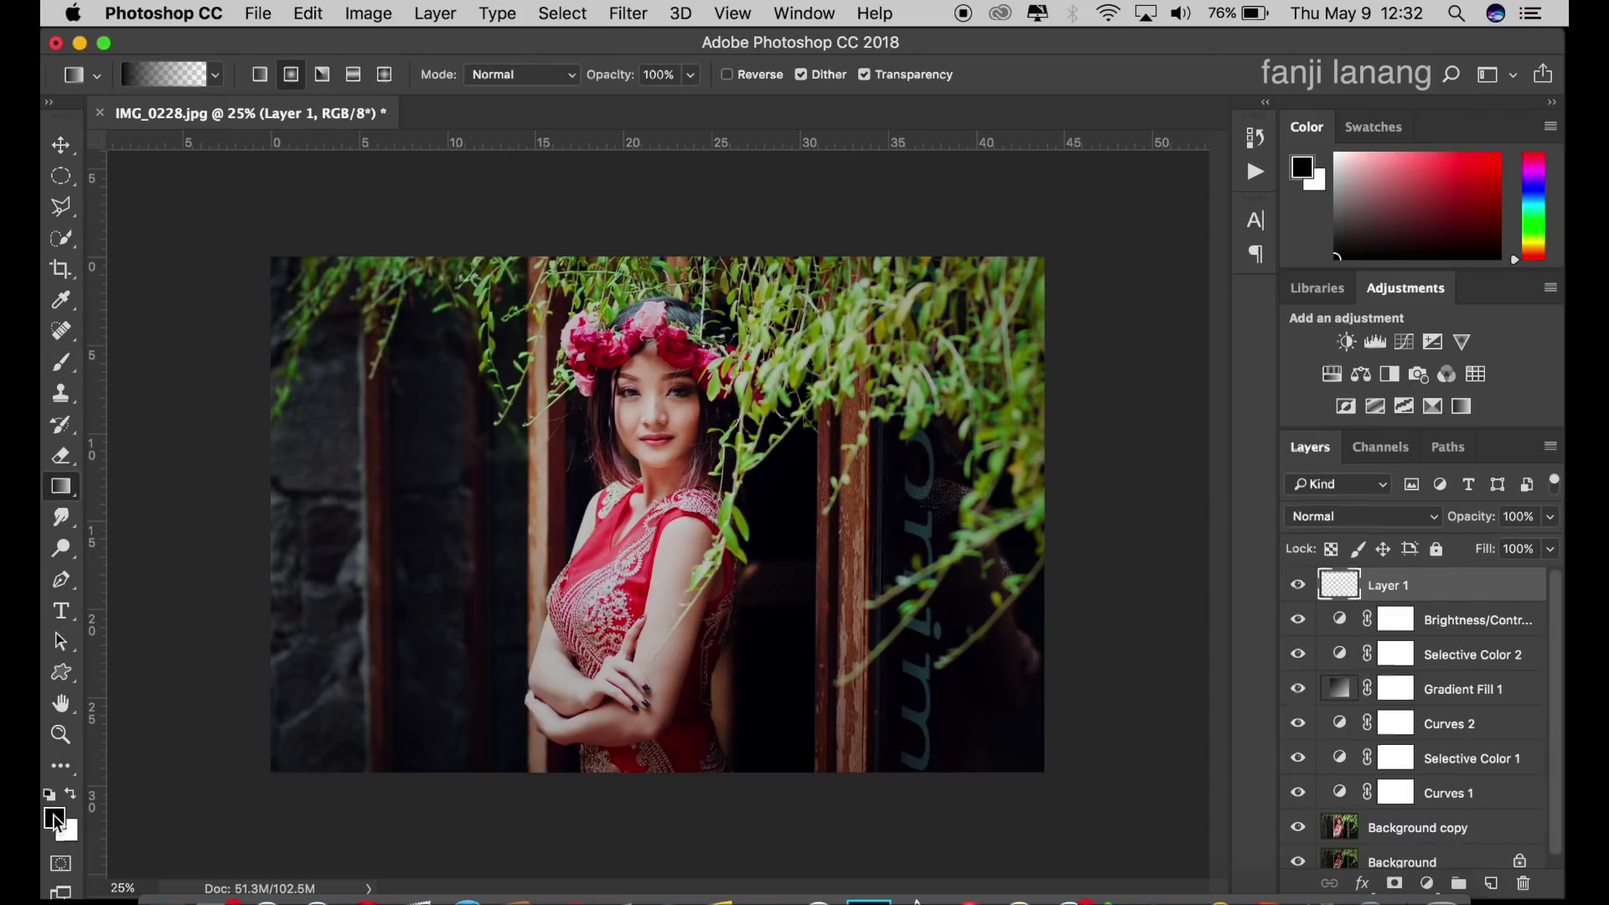
{"action": "left_click", "coordinate": [56, 817]}
{"action": "left_click", "coordinate": [1052, 373]}
{"action": "left_click", "coordinate": [1081, 627]}
{"action": "left_click_drag", "start_coordinate": [1081, 626], "coordinate": [1081, 648]}
{"action": "left_click", "coordinate": [1017, 531]}
{"action": "left_click_drag", "start_coordinate": [1016, 531], "coordinate": [938, 344]}
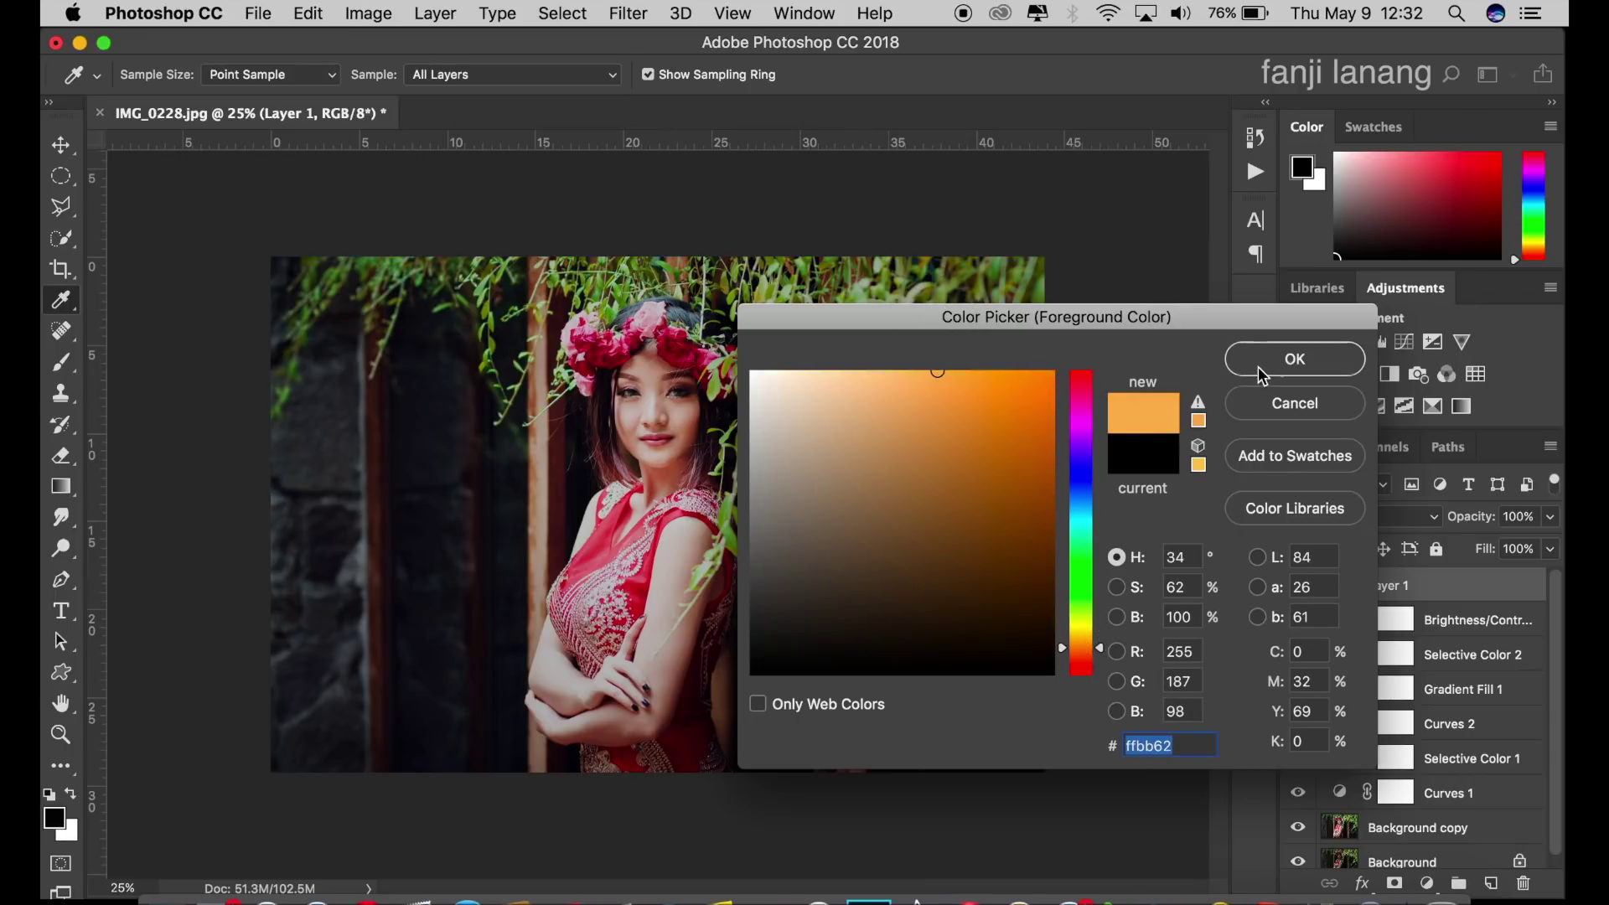
{"action": "left_click", "coordinate": [1261, 369]}
Draw the orange glow gradient fading down from the top and blend it in Screen mode.
{"action": "key", "text": "super+minus"}
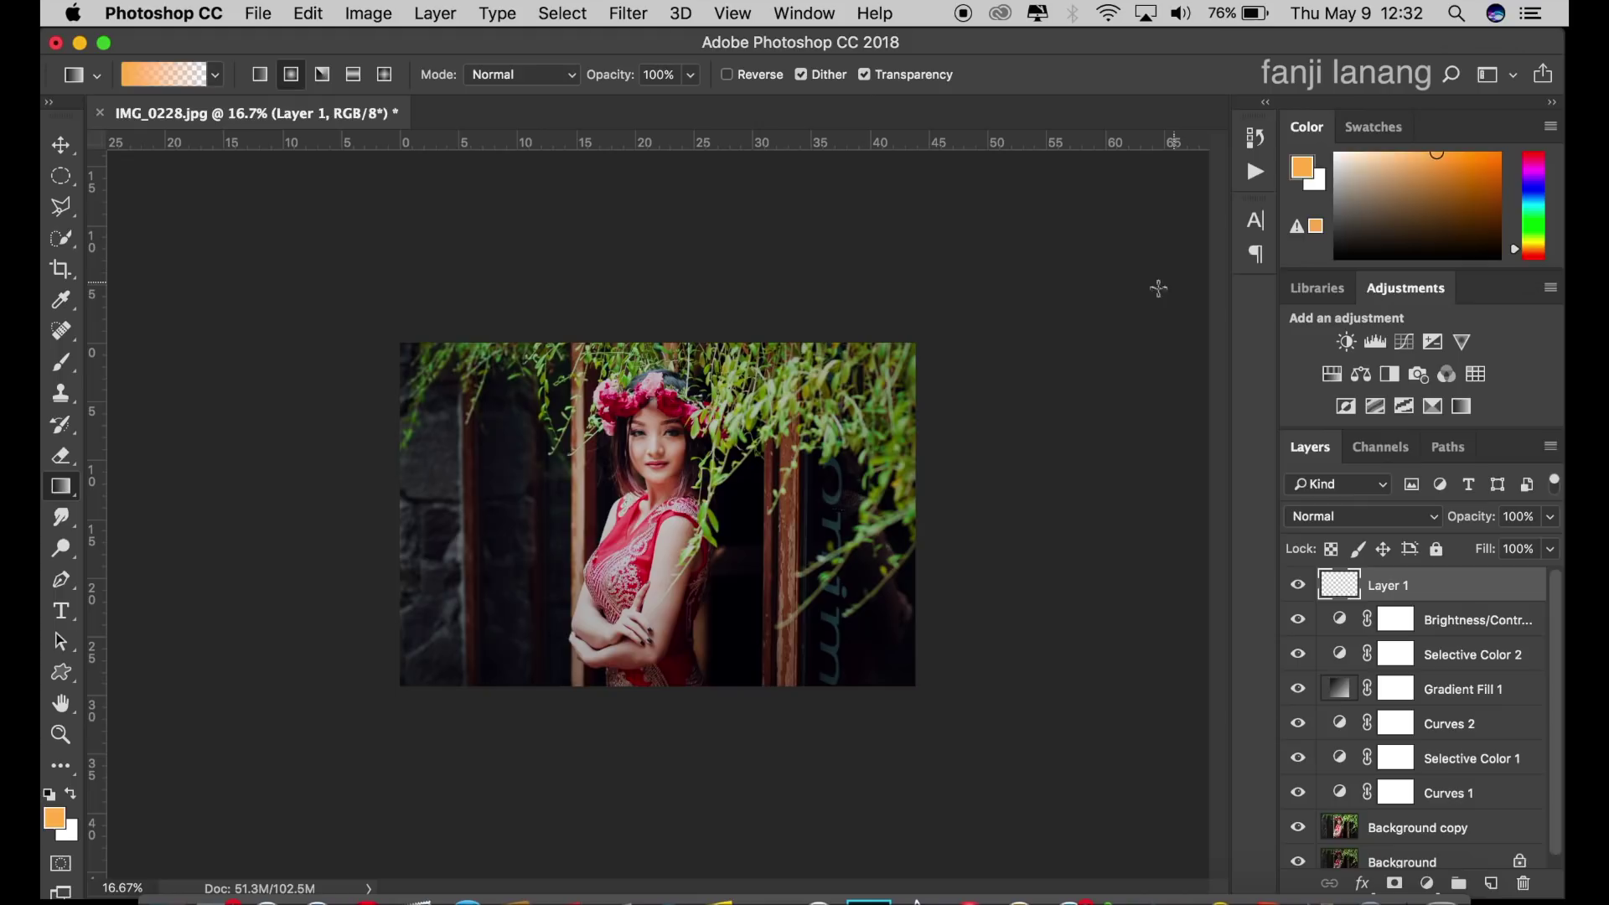
{"action": "left_click_drag", "start_coordinate": [838, 167], "coordinate": [774, 490]}
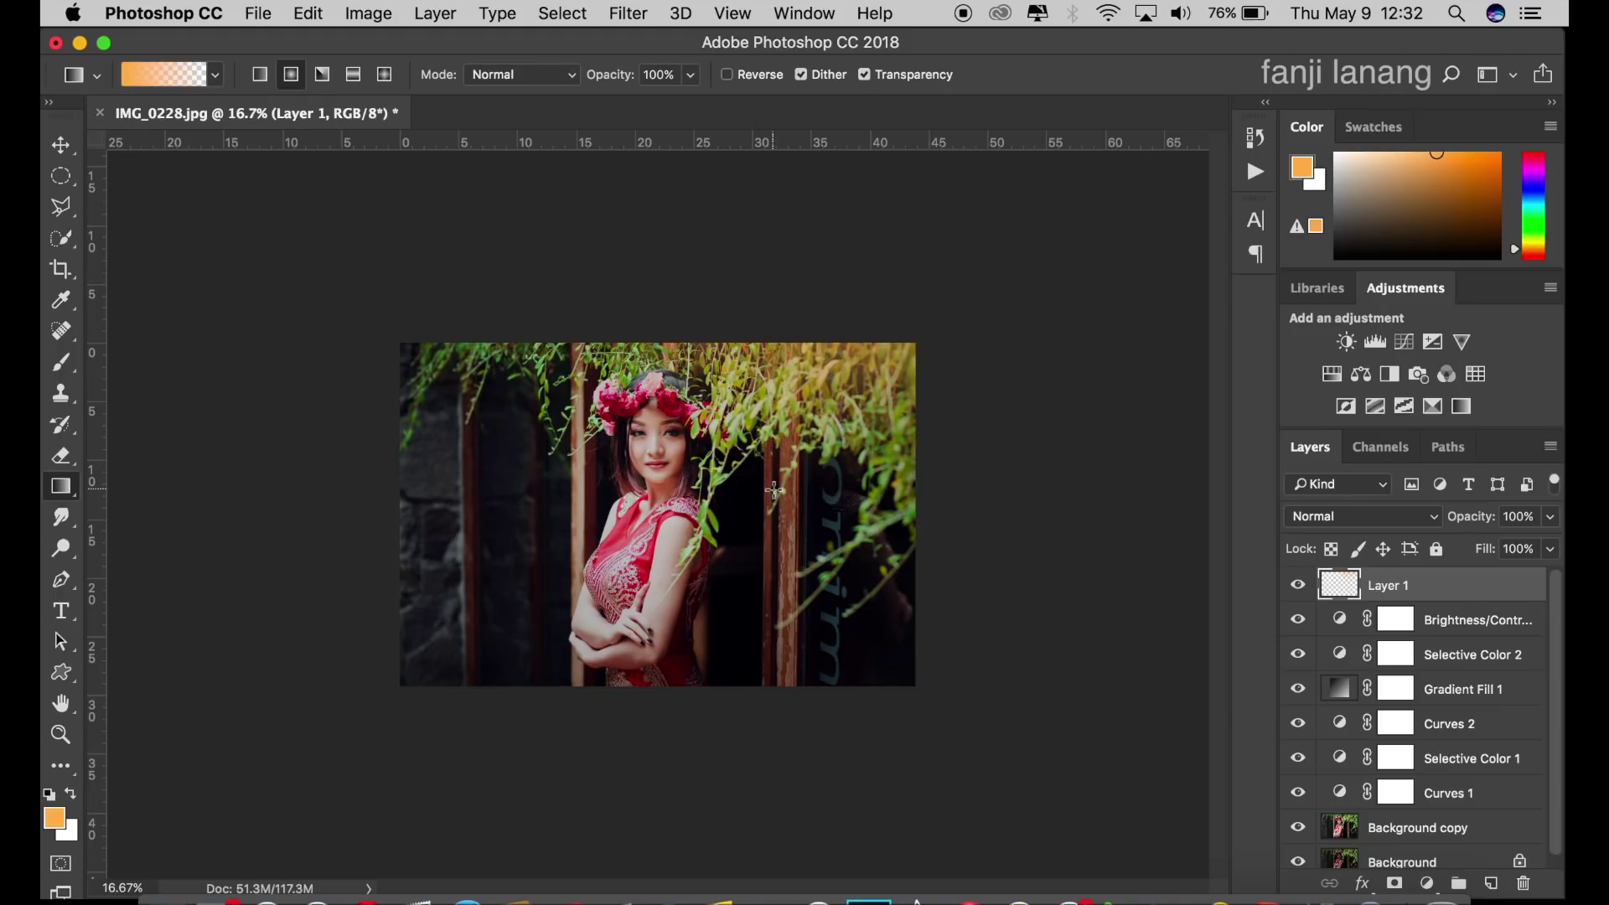
{"action": "key", "text": "ctrl+z"}
{"action": "left_click_drag", "start_coordinate": [727, 191], "coordinate": [711, 524]}
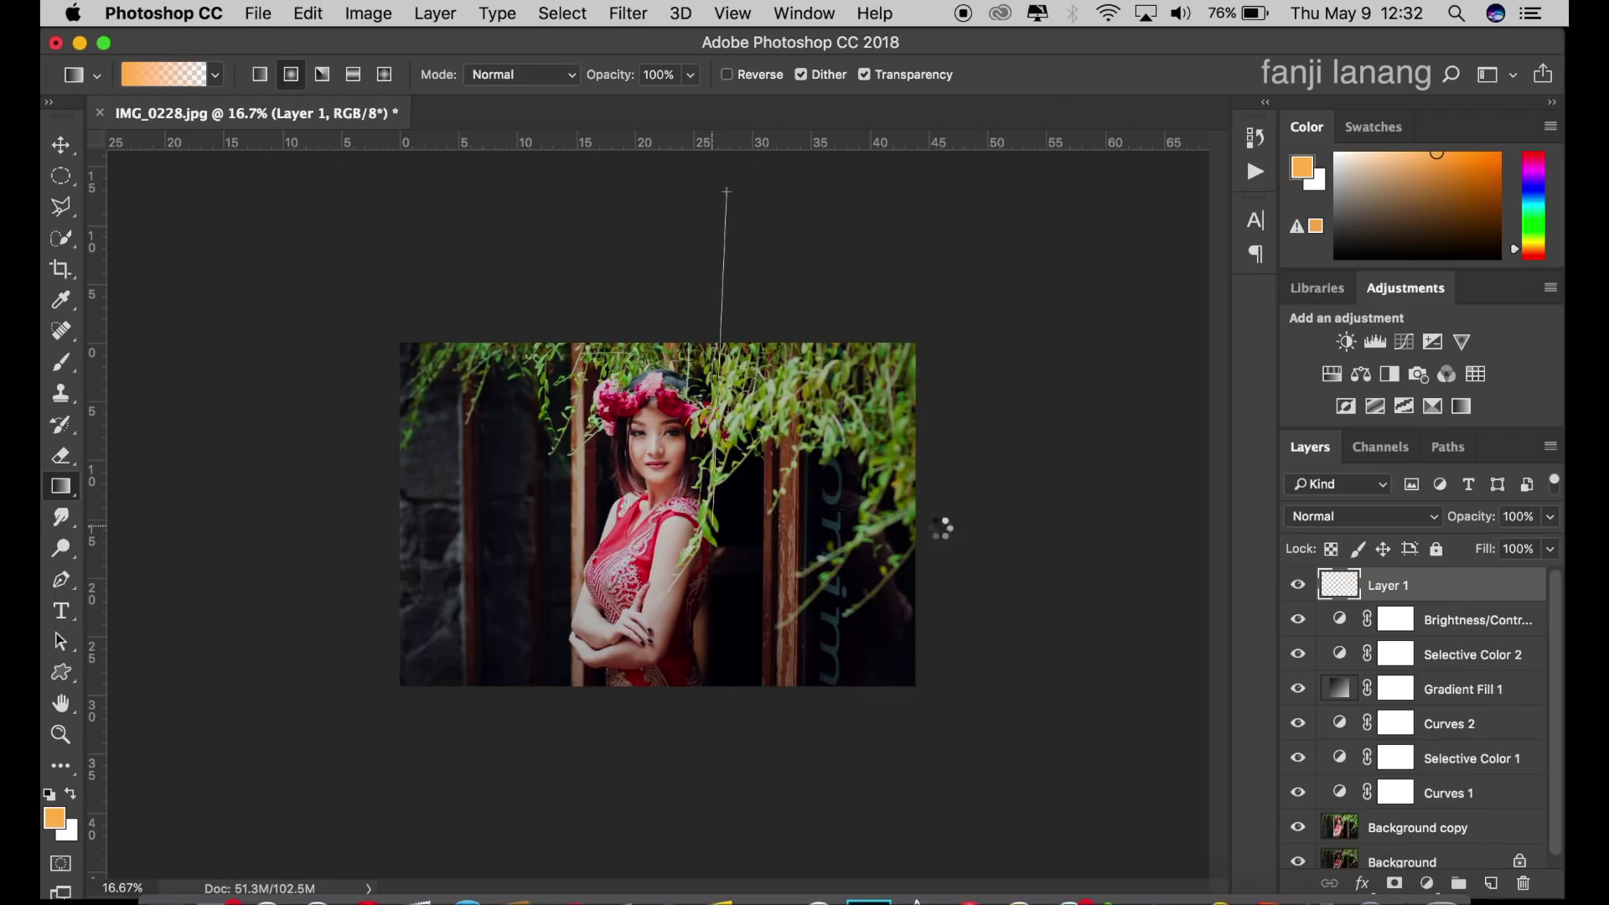
{"action": "left_click", "coordinate": [1333, 516]}
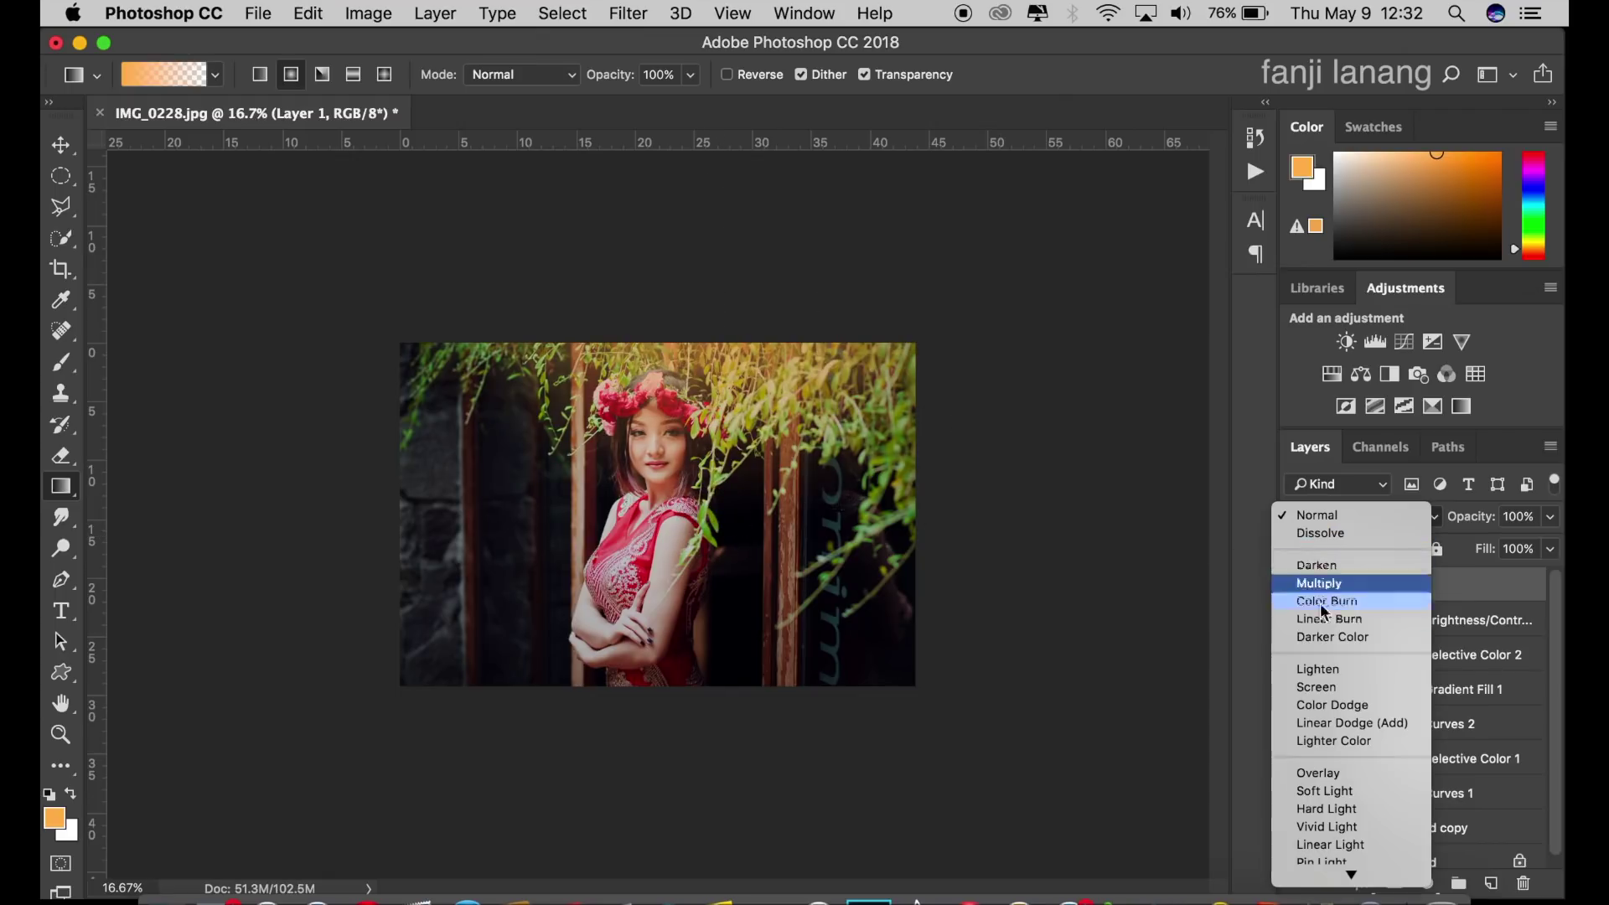
{"action": "left_click", "coordinate": [1339, 689]}
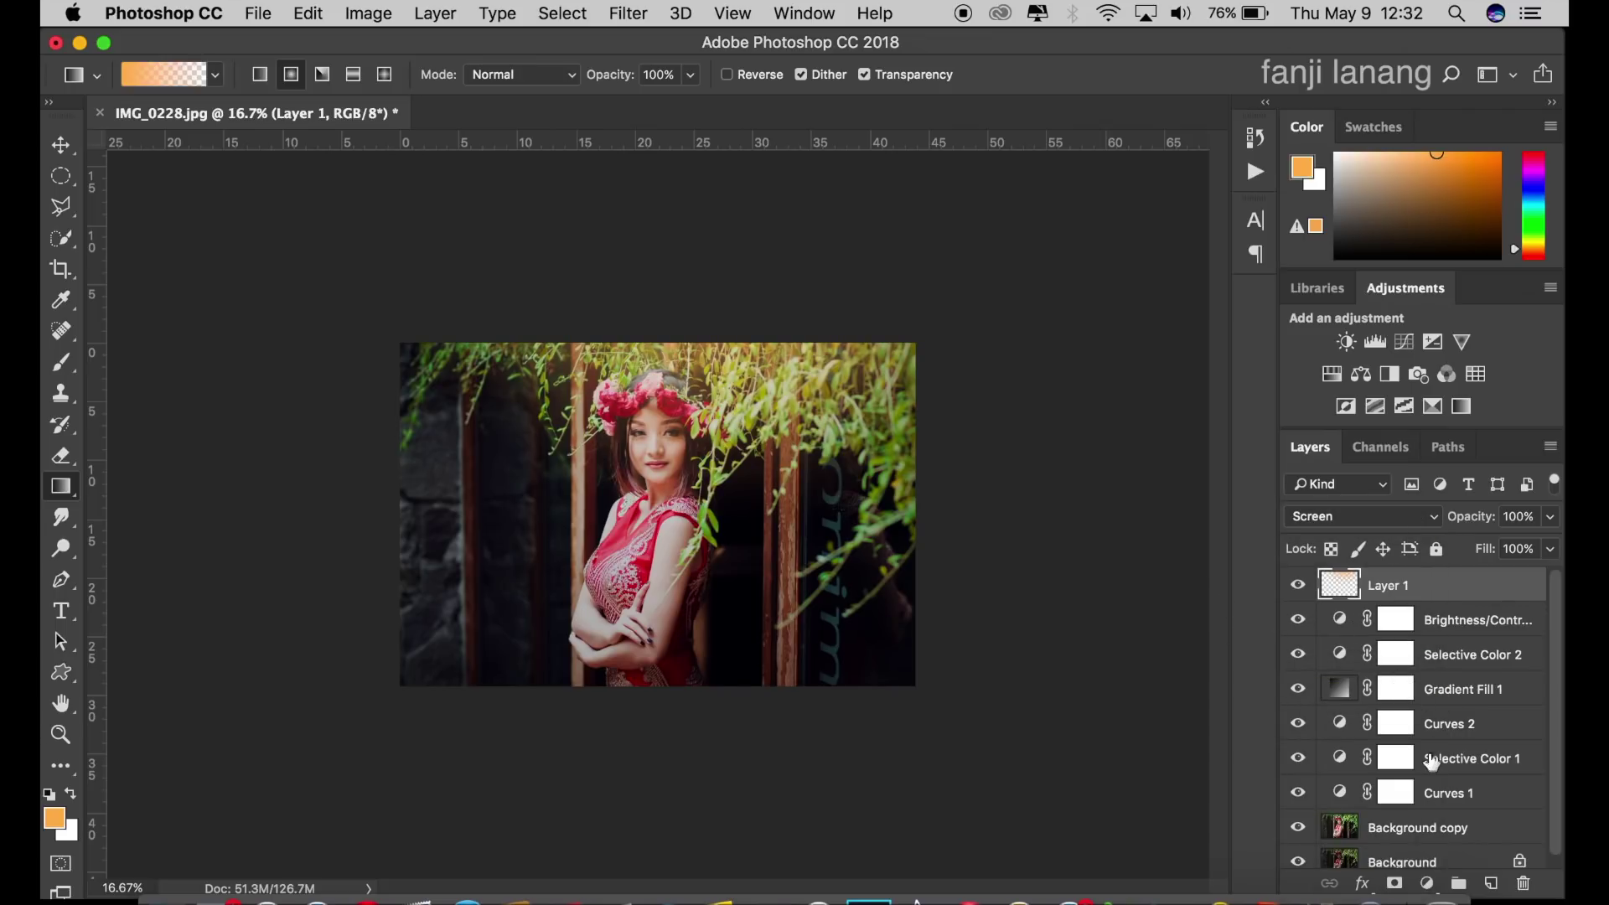
Mask the orange glow off the woman's face with a 700 px black brush at 49% opacity.
{"action": "left_click", "coordinate": [1394, 884]}
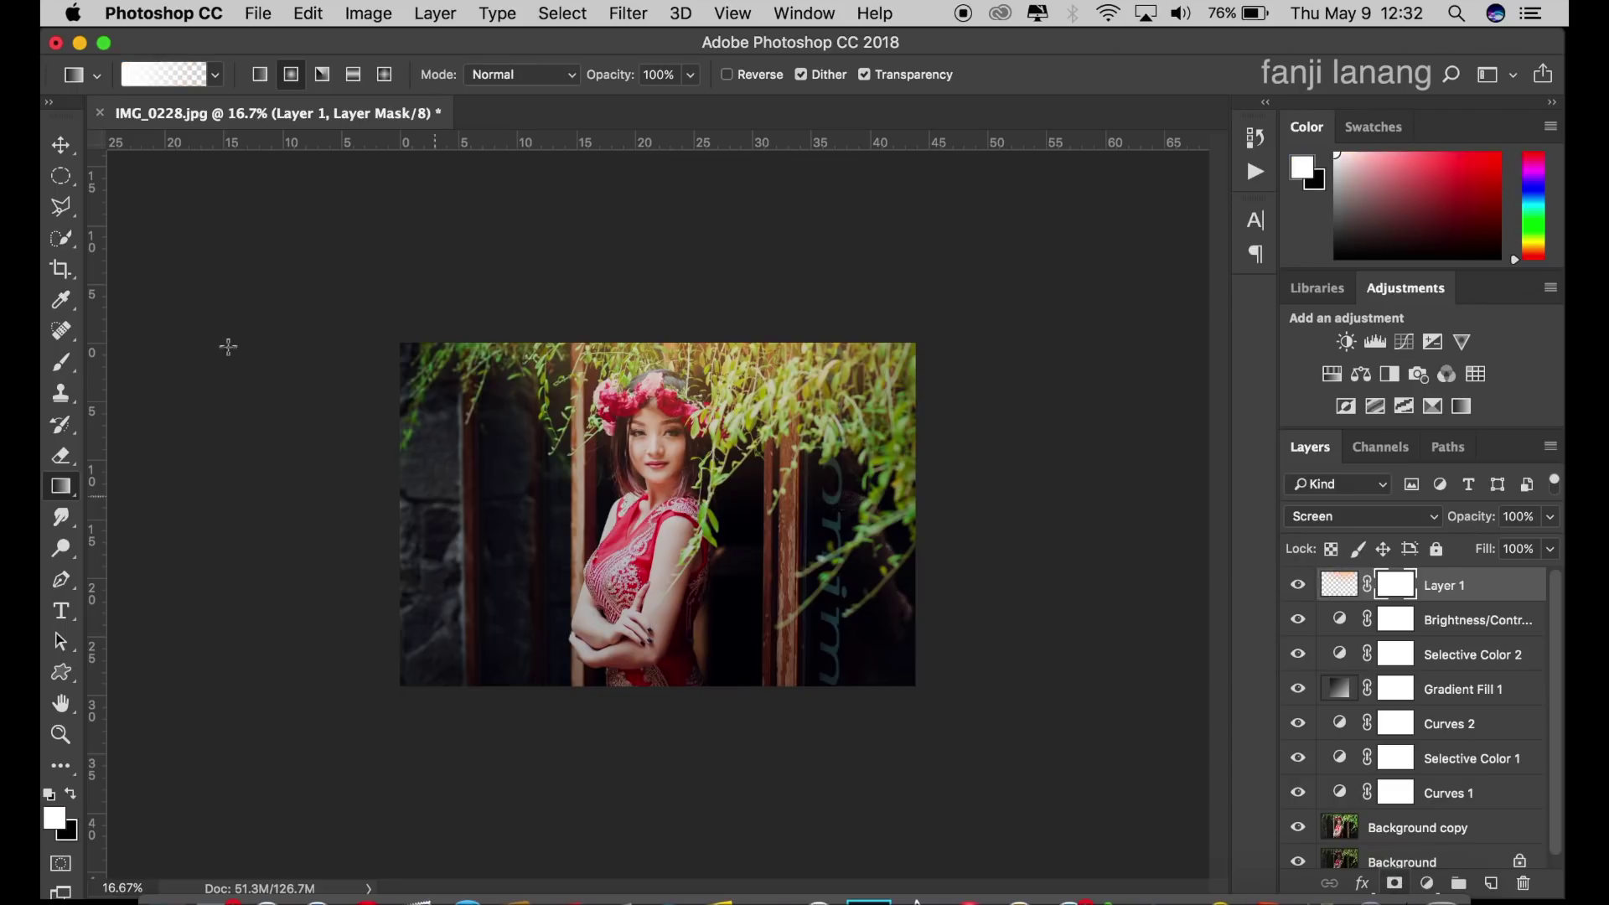
{"action": "left_click", "coordinate": [61, 362]}
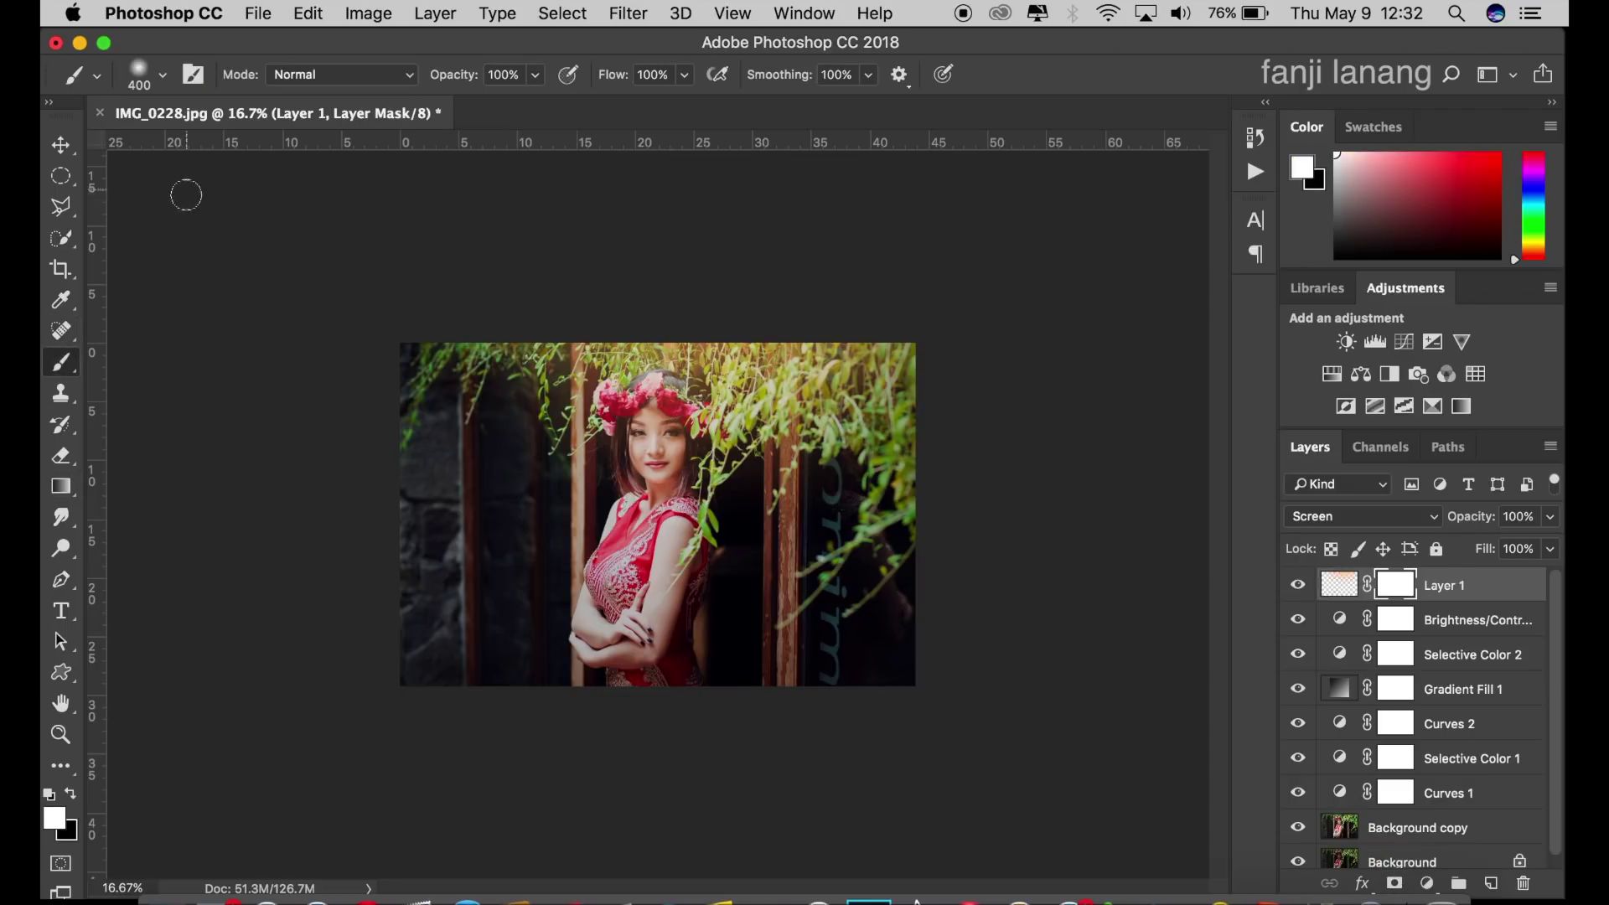
{"action": "left_click", "coordinate": [70, 793]}
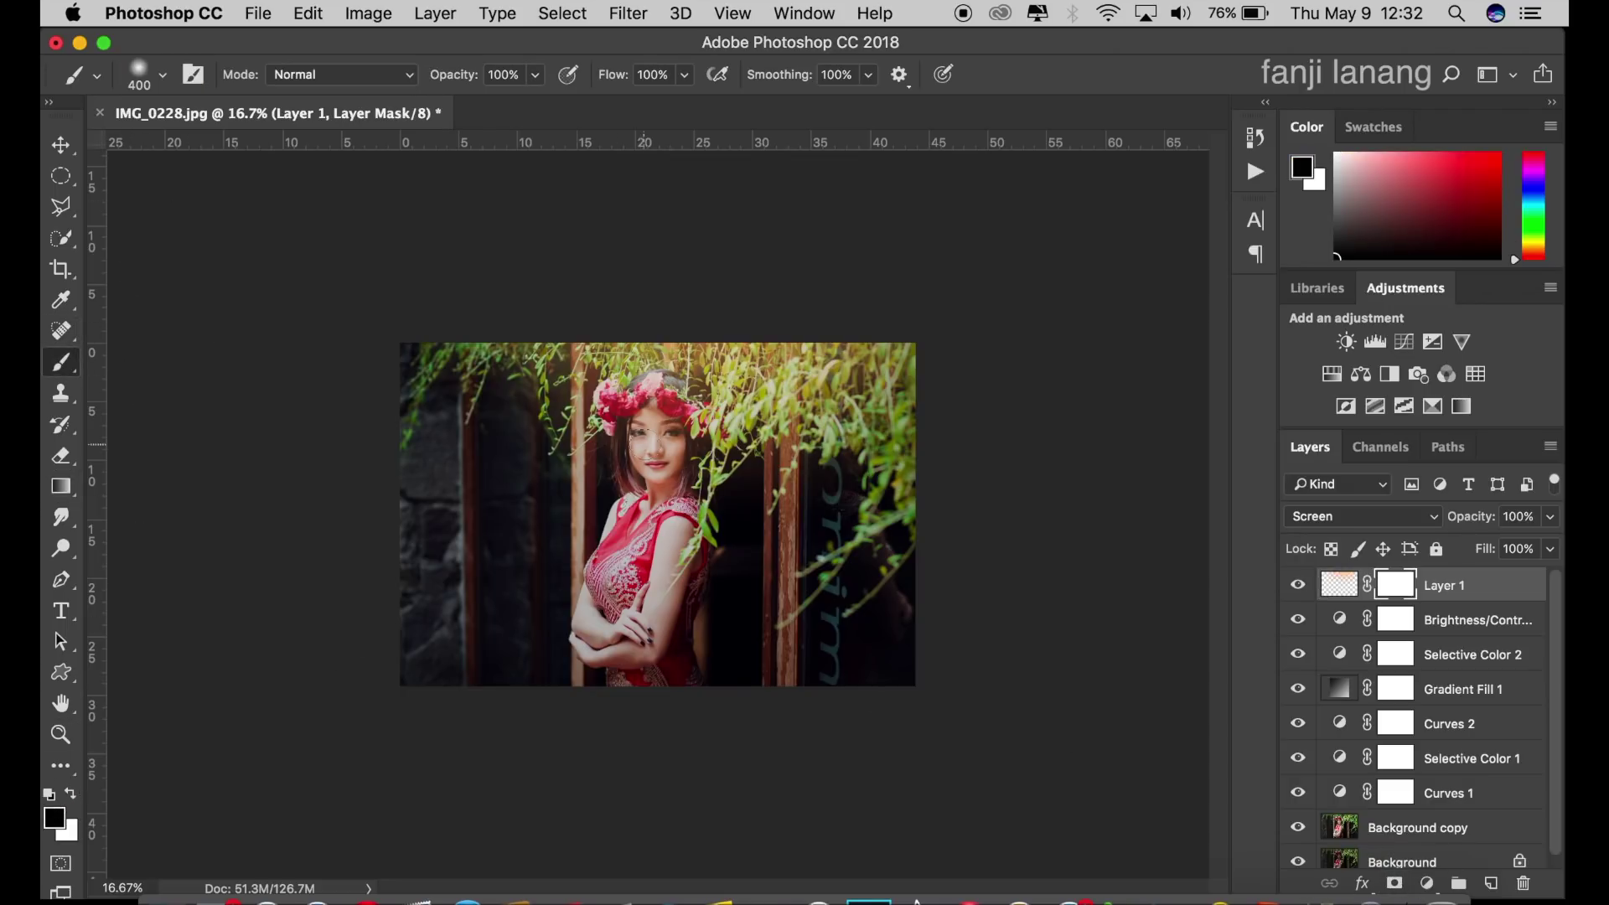
{"action": "key", "text": "bracketright"}
{"action": "left_click", "coordinate": [534, 75]}
{"action": "mouse_move", "coordinate": [658, 476]}
{"action": "left_mouse_down"}
{"action": "mouse_move", "coordinate": [662, 441]}
{"action": "mouse_move", "coordinate": [661, 465]}
{"action": "left_mouse_up"}
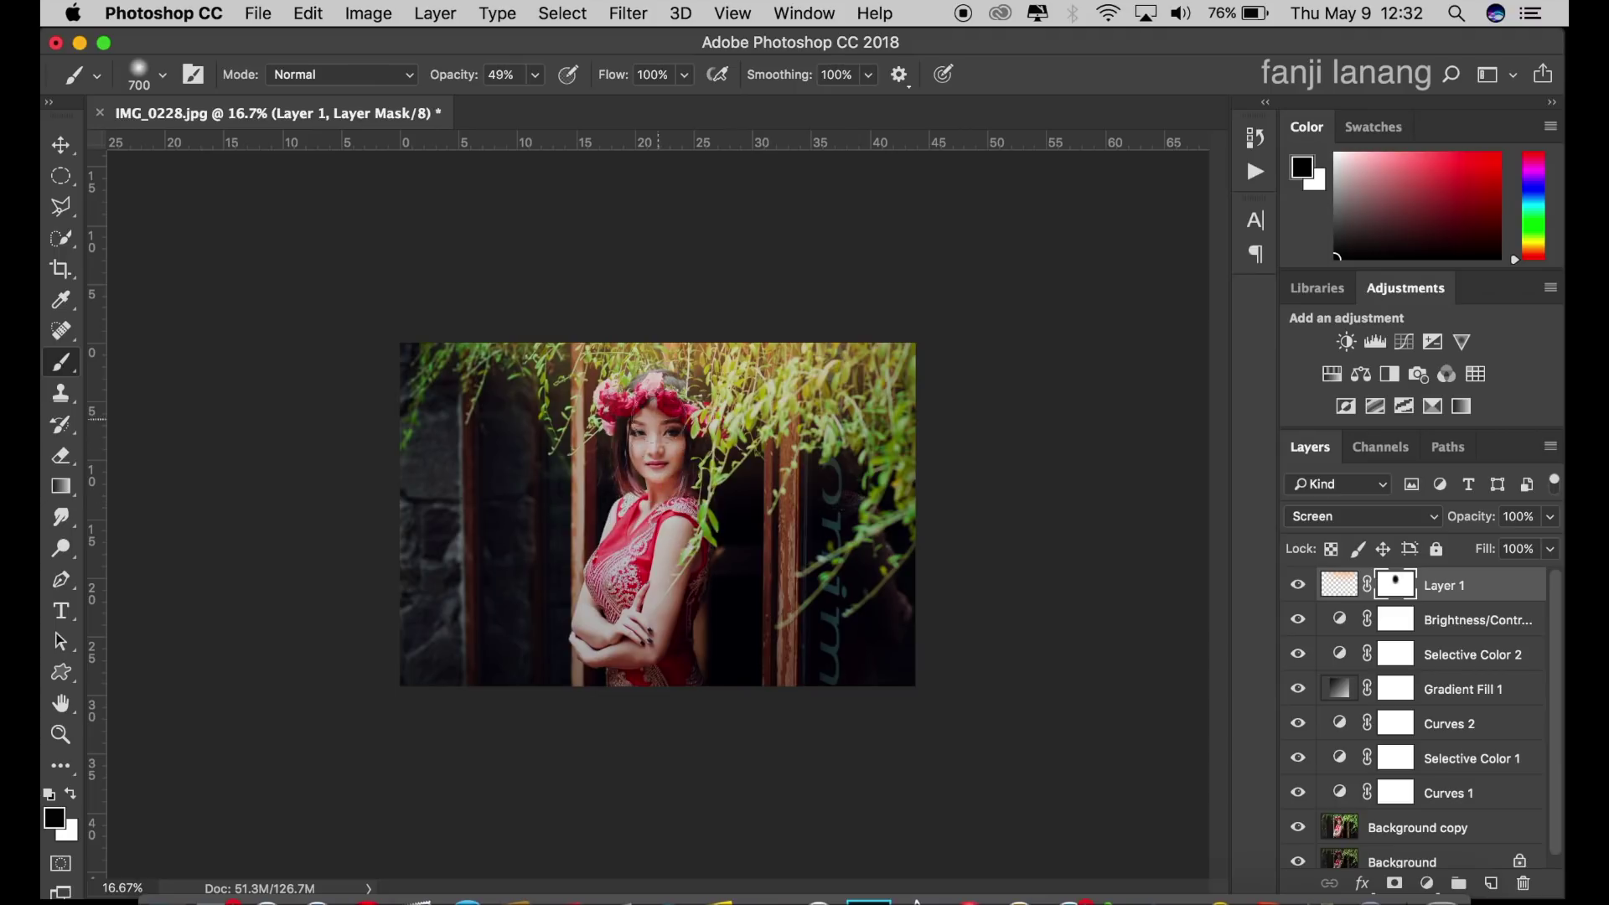
{"action": "left_click_drag", "start_coordinate": [661, 465], "coordinate": [662, 452]}
{"action": "key", "text": "super+plus"}
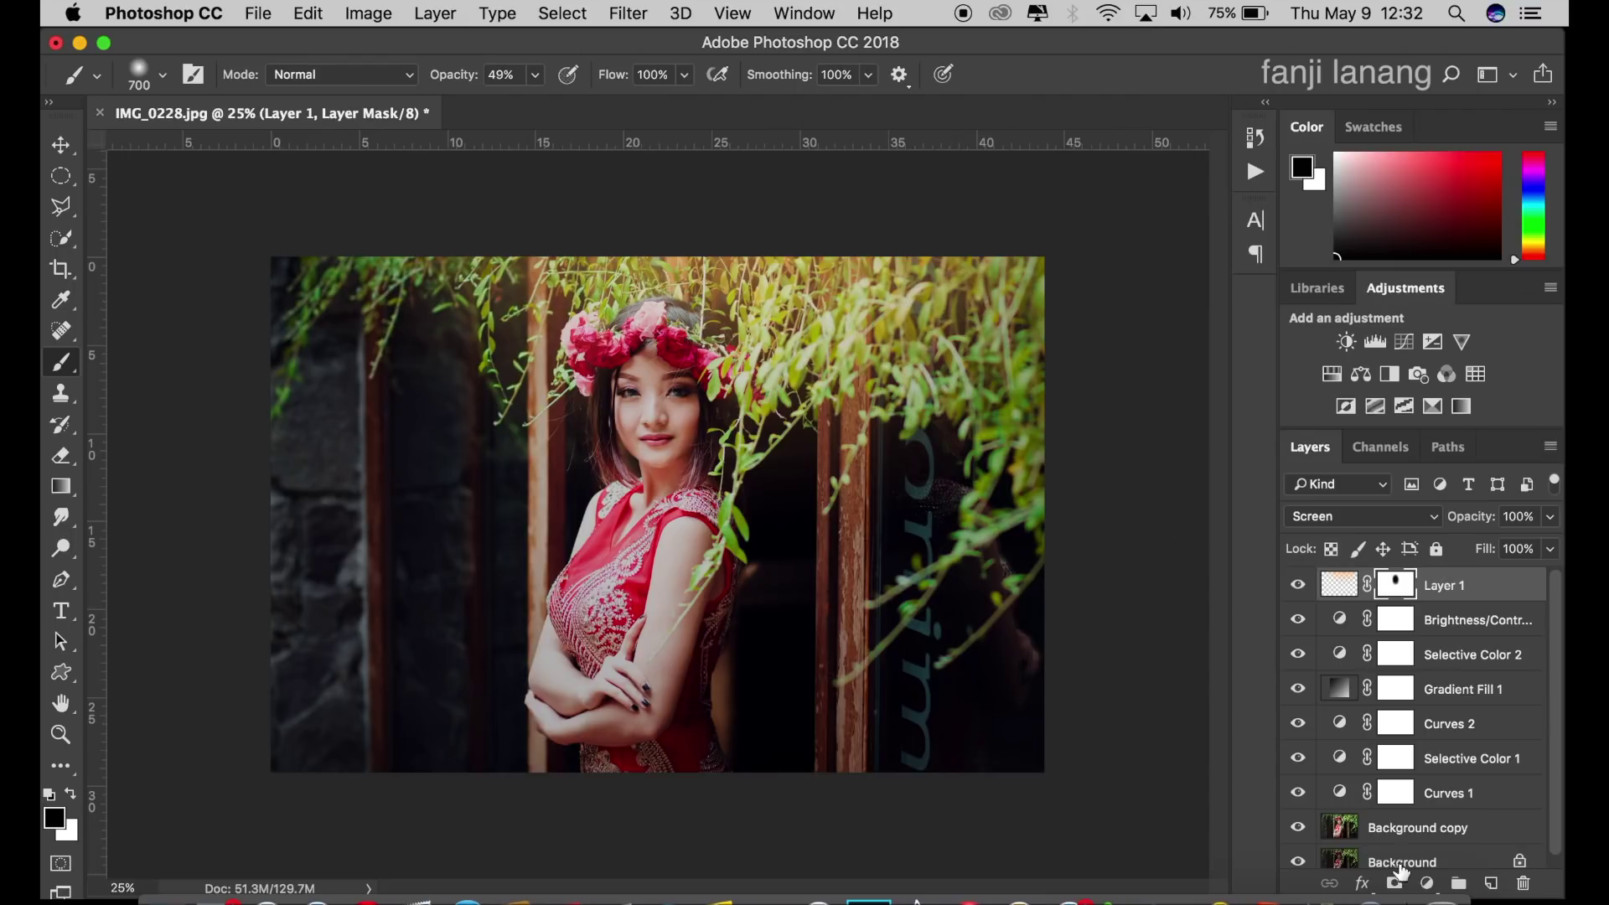
Add a Curves 3 layer that slightly raises the Blue channel's midpoint.
{"action": "left_click", "coordinate": [1427, 883]}
{"action": "left_click", "coordinate": [1416, 543]}
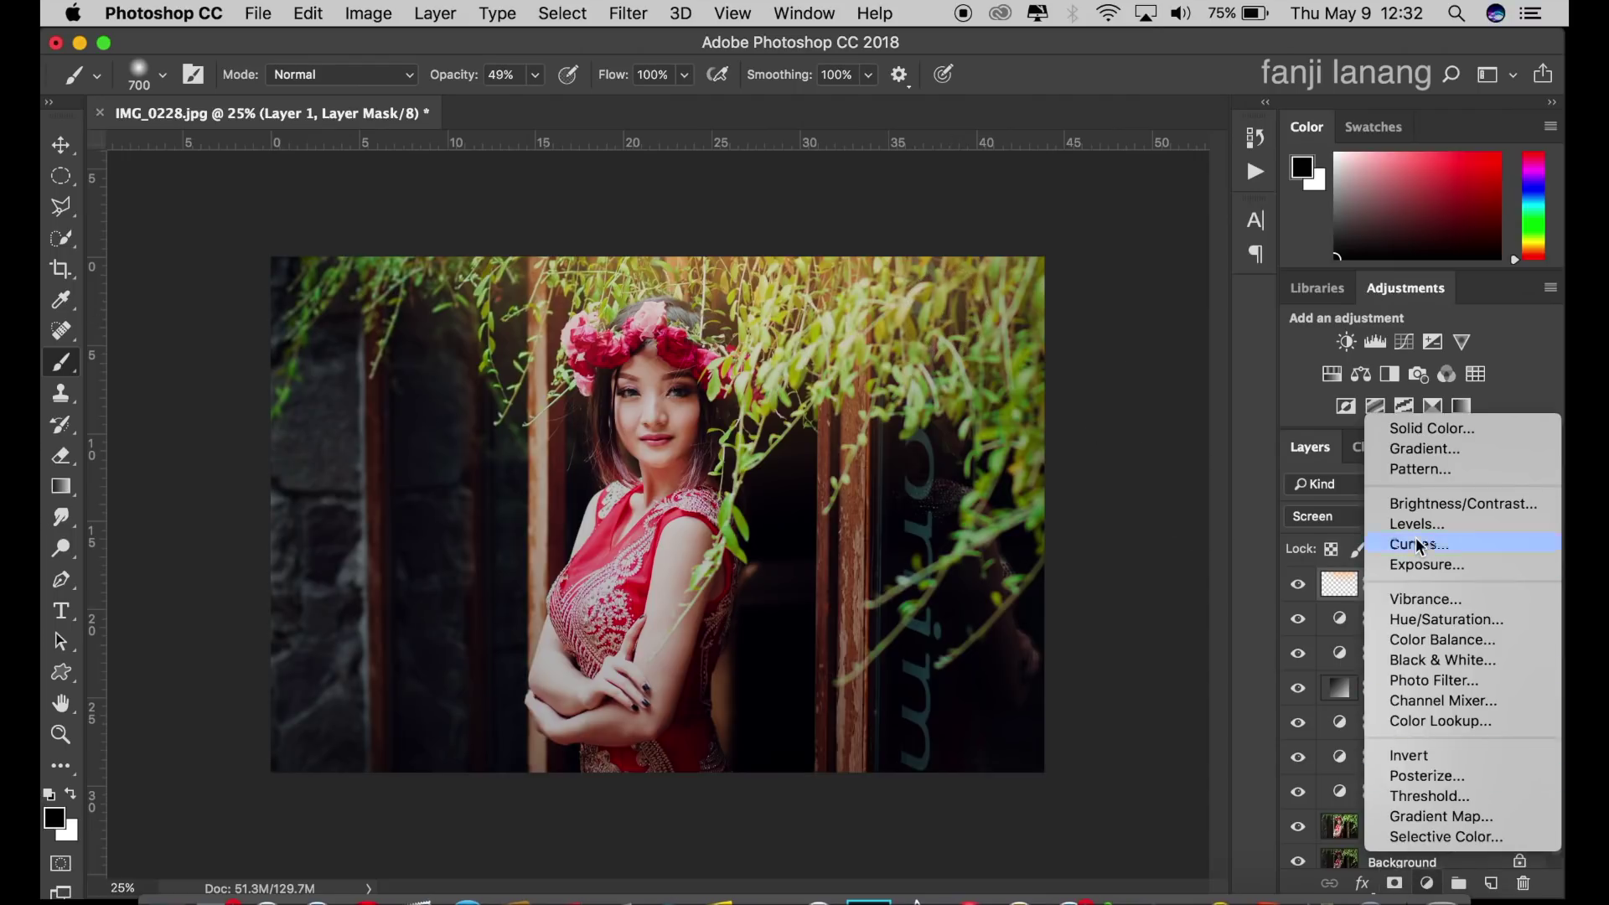
{"action": "left_click", "coordinate": [1175, 295]}
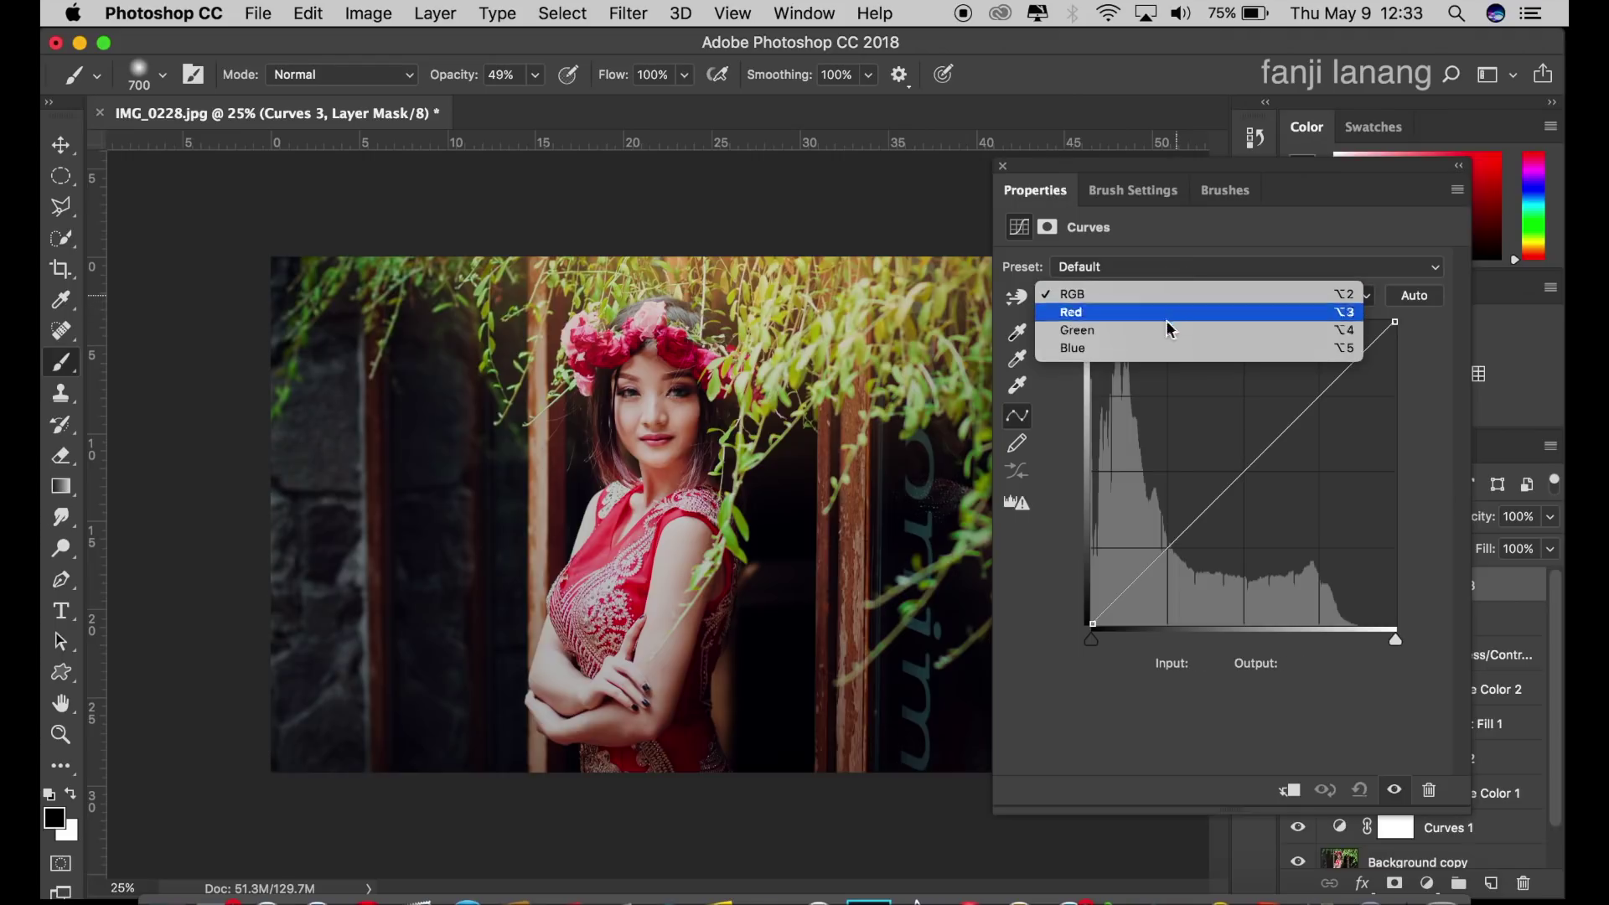
{"action": "left_click", "coordinate": [1160, 348]}
{"action": "left_click", "coordinate": [1246, 464]}
{"action": "left_click_drag", "start_coordinate": [1246, 465], "coordinate": [1245, 466]}
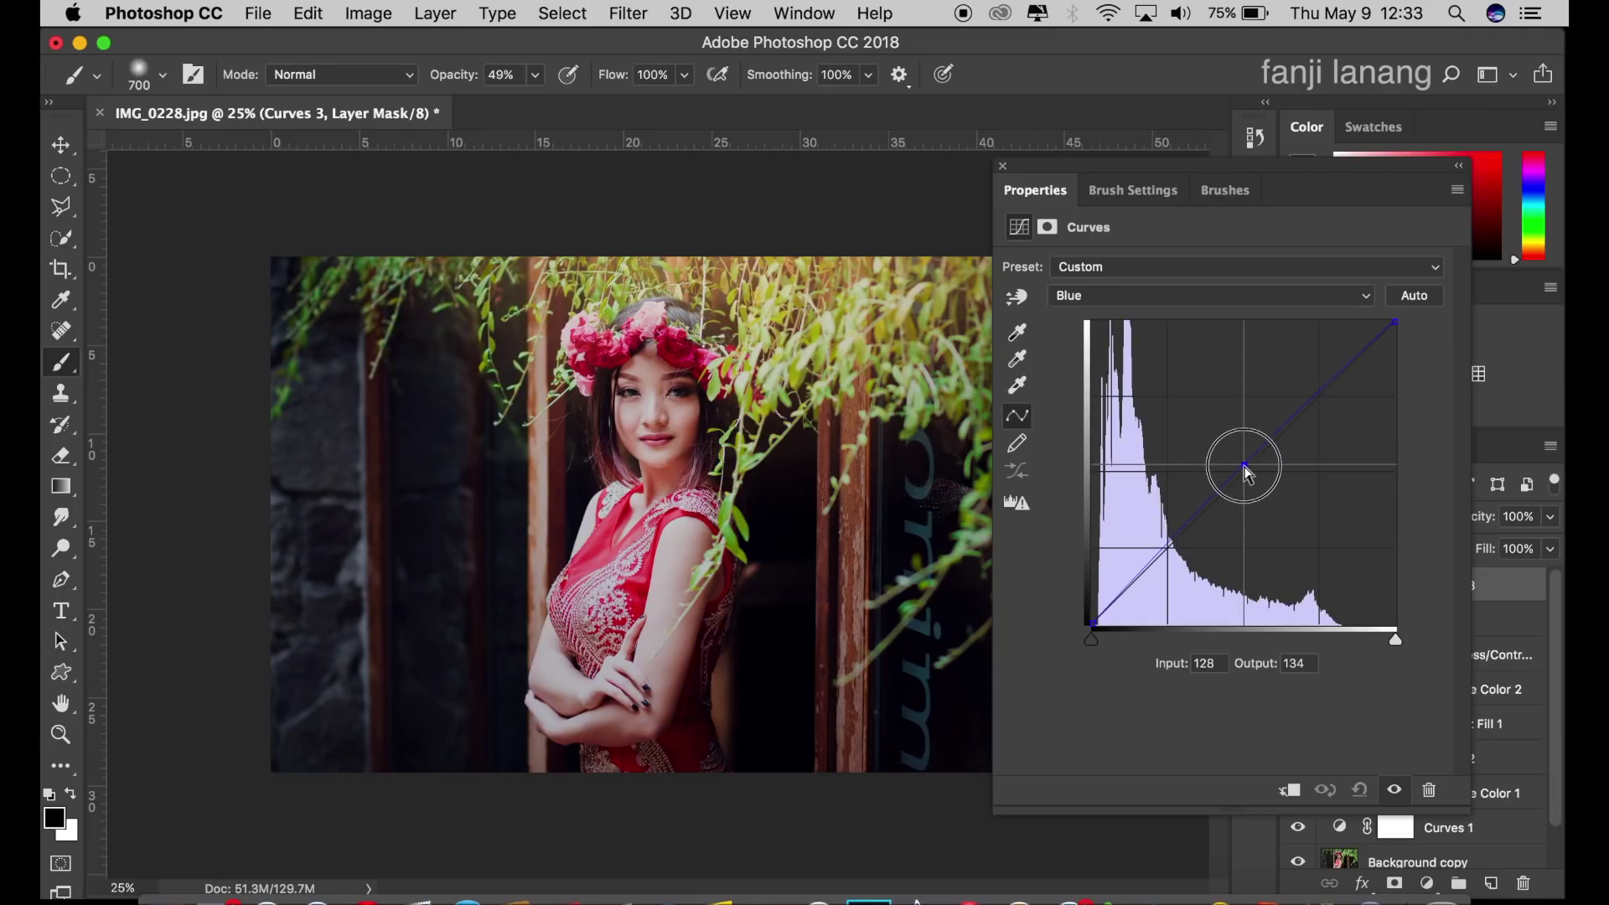
{"action": "left_click", "coordinate": [1004, 168]}
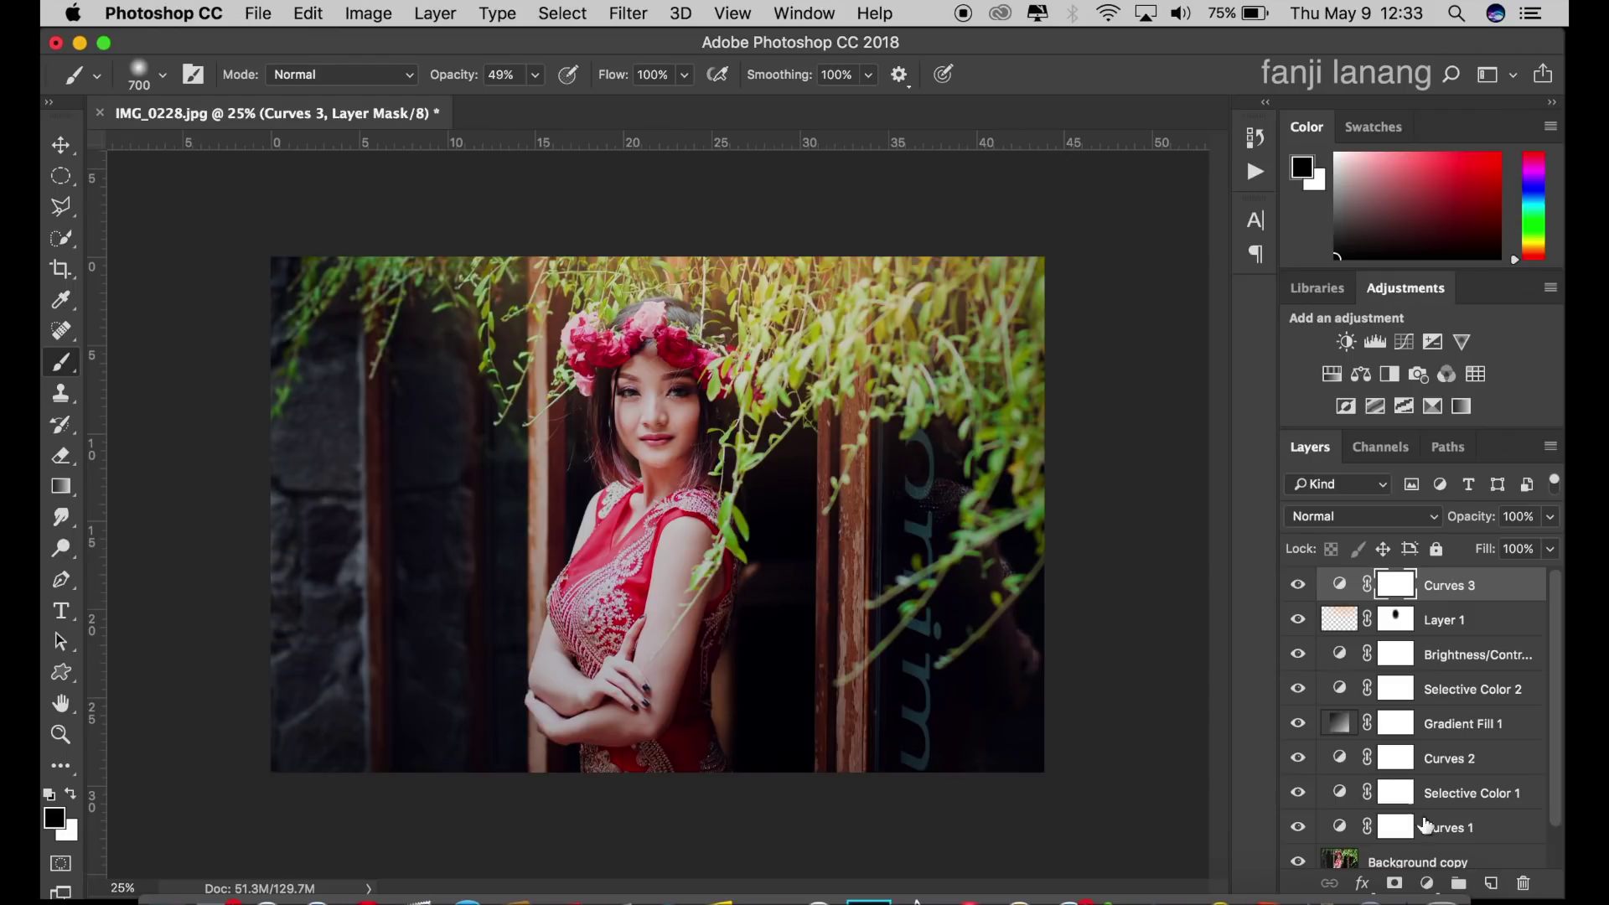
Add empty Layer 2 on top, reset colours to default, and select the last brush preset.
{"action": "left_click", "coordinate": [1489, 885]}
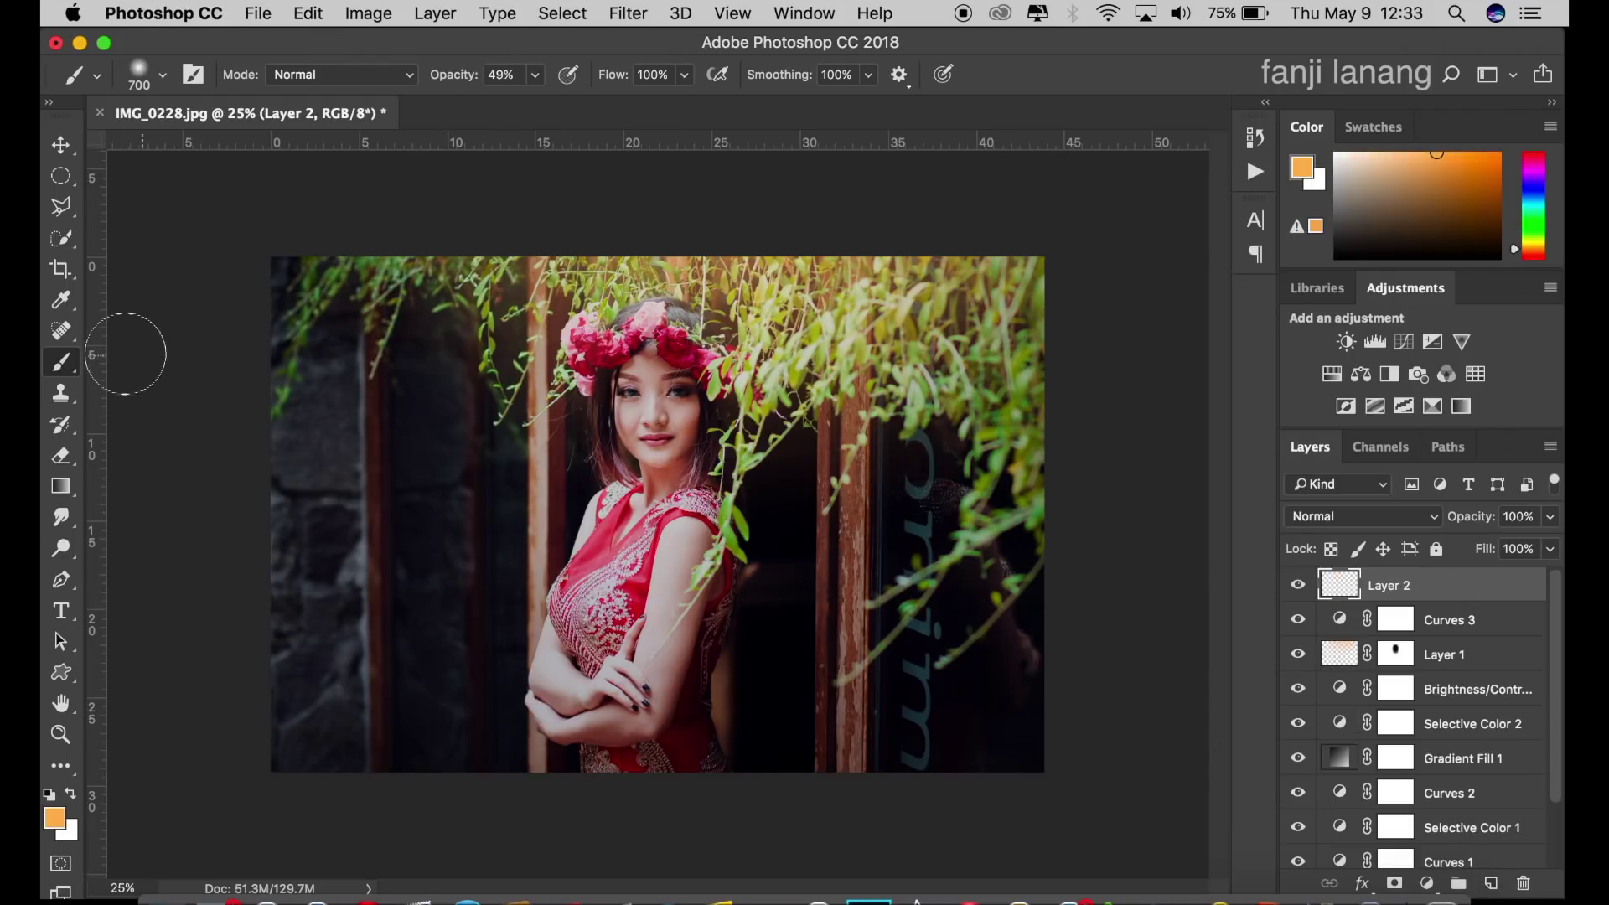
{"action": "left_click", "coordinate": [51, 796]}
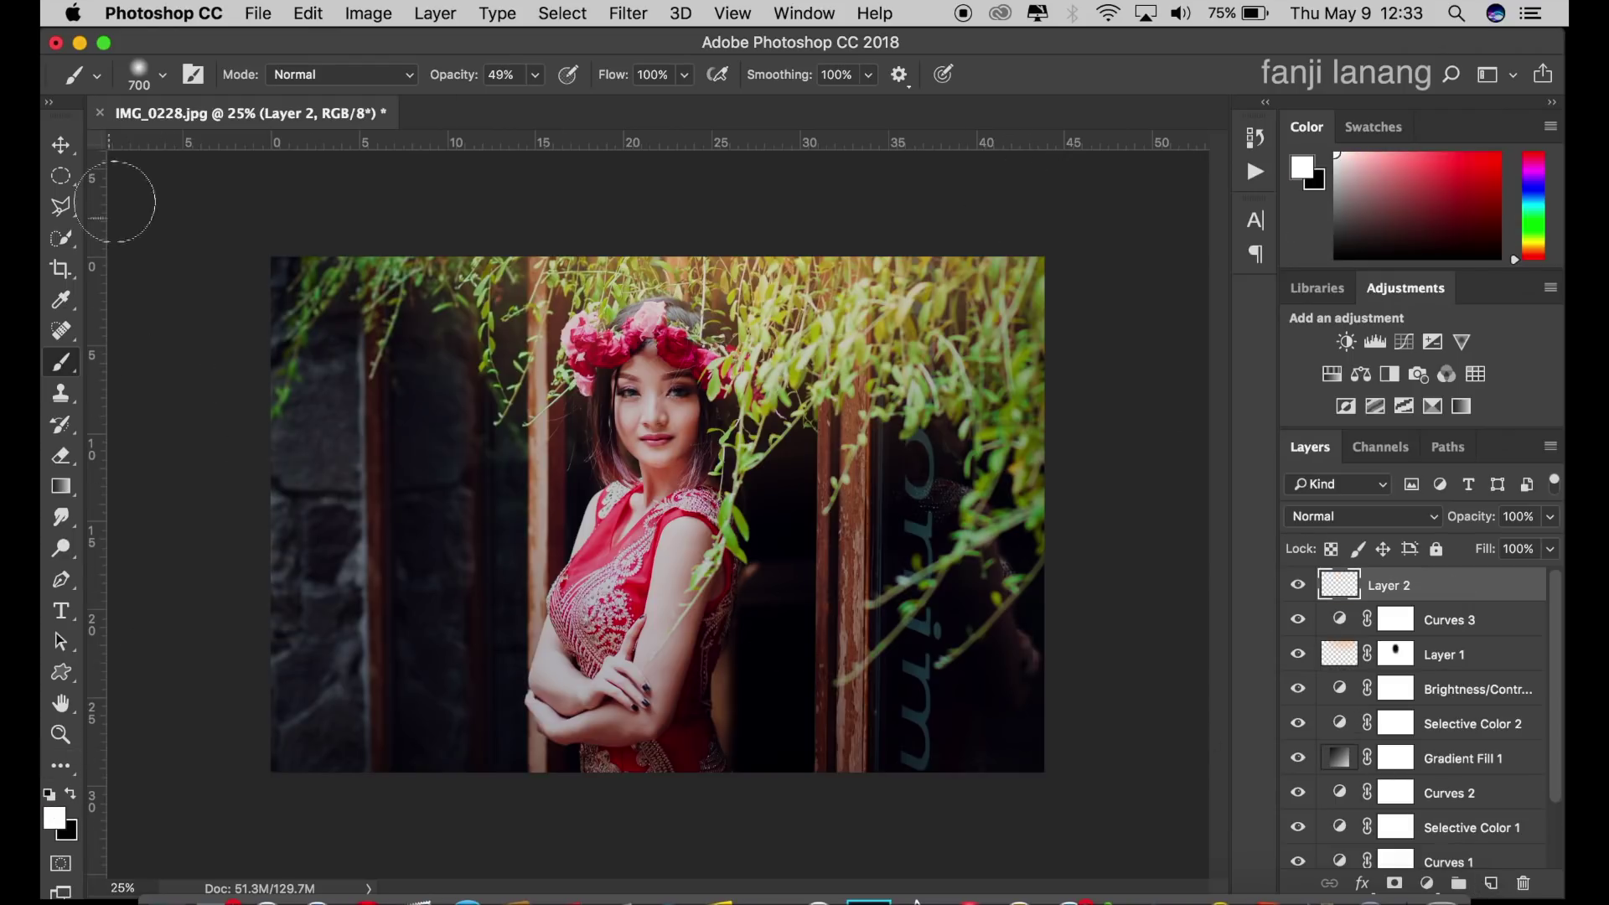
{"action": "left_click", "coordinate": [158, 86]}
{"action": "left_click", "coordinate": [318, 255]}
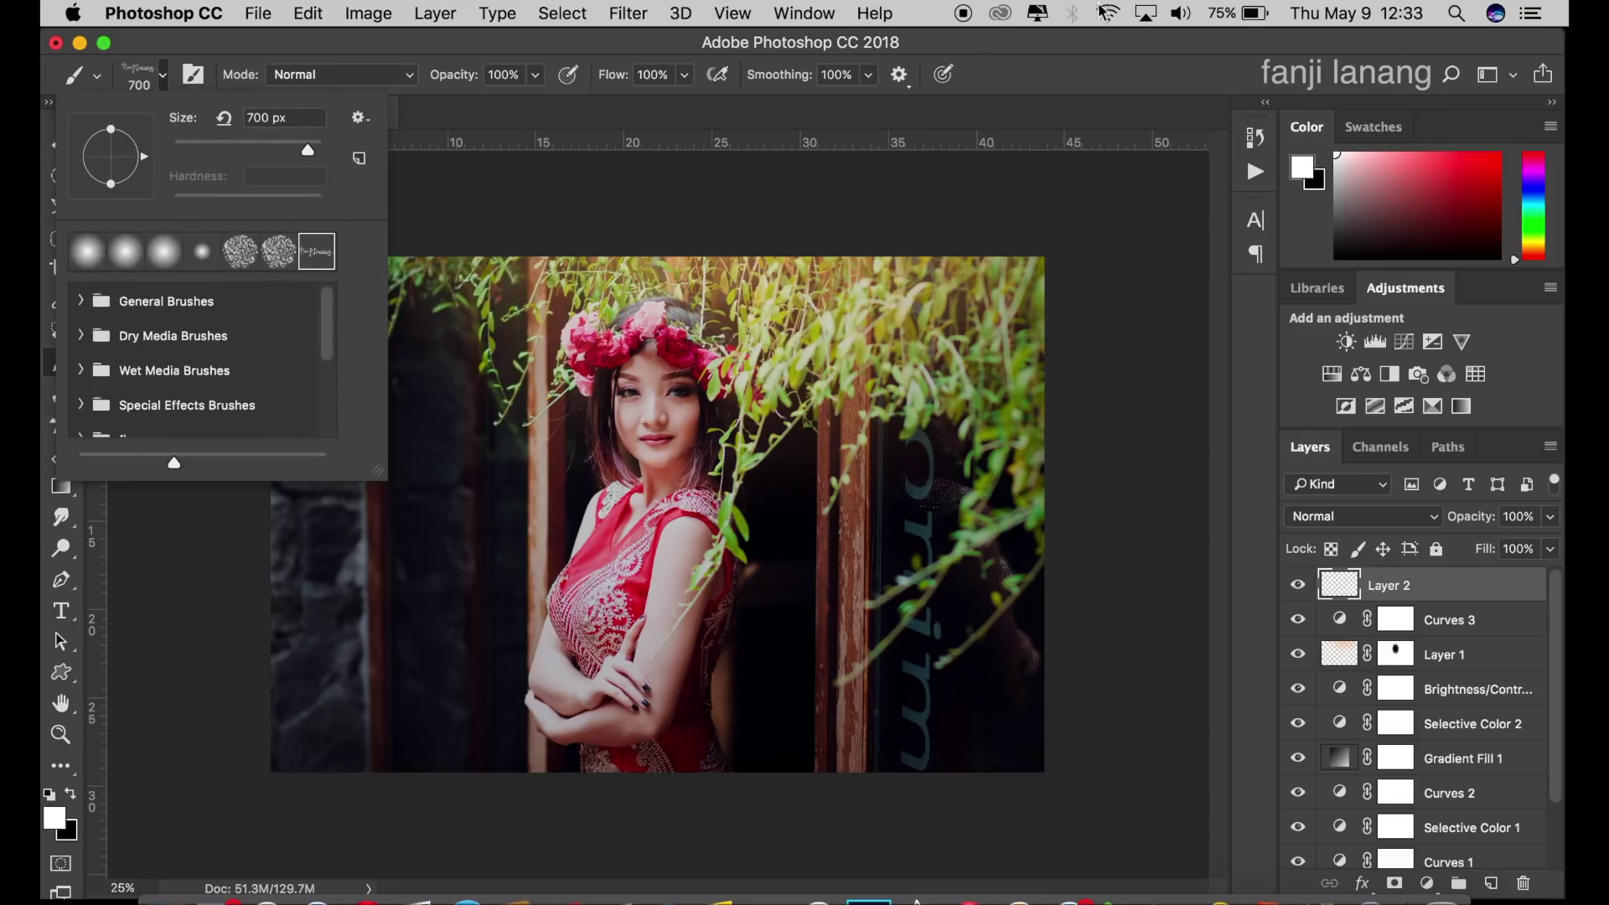
{"action": "left_click", "coordinate": [1157, 61]}
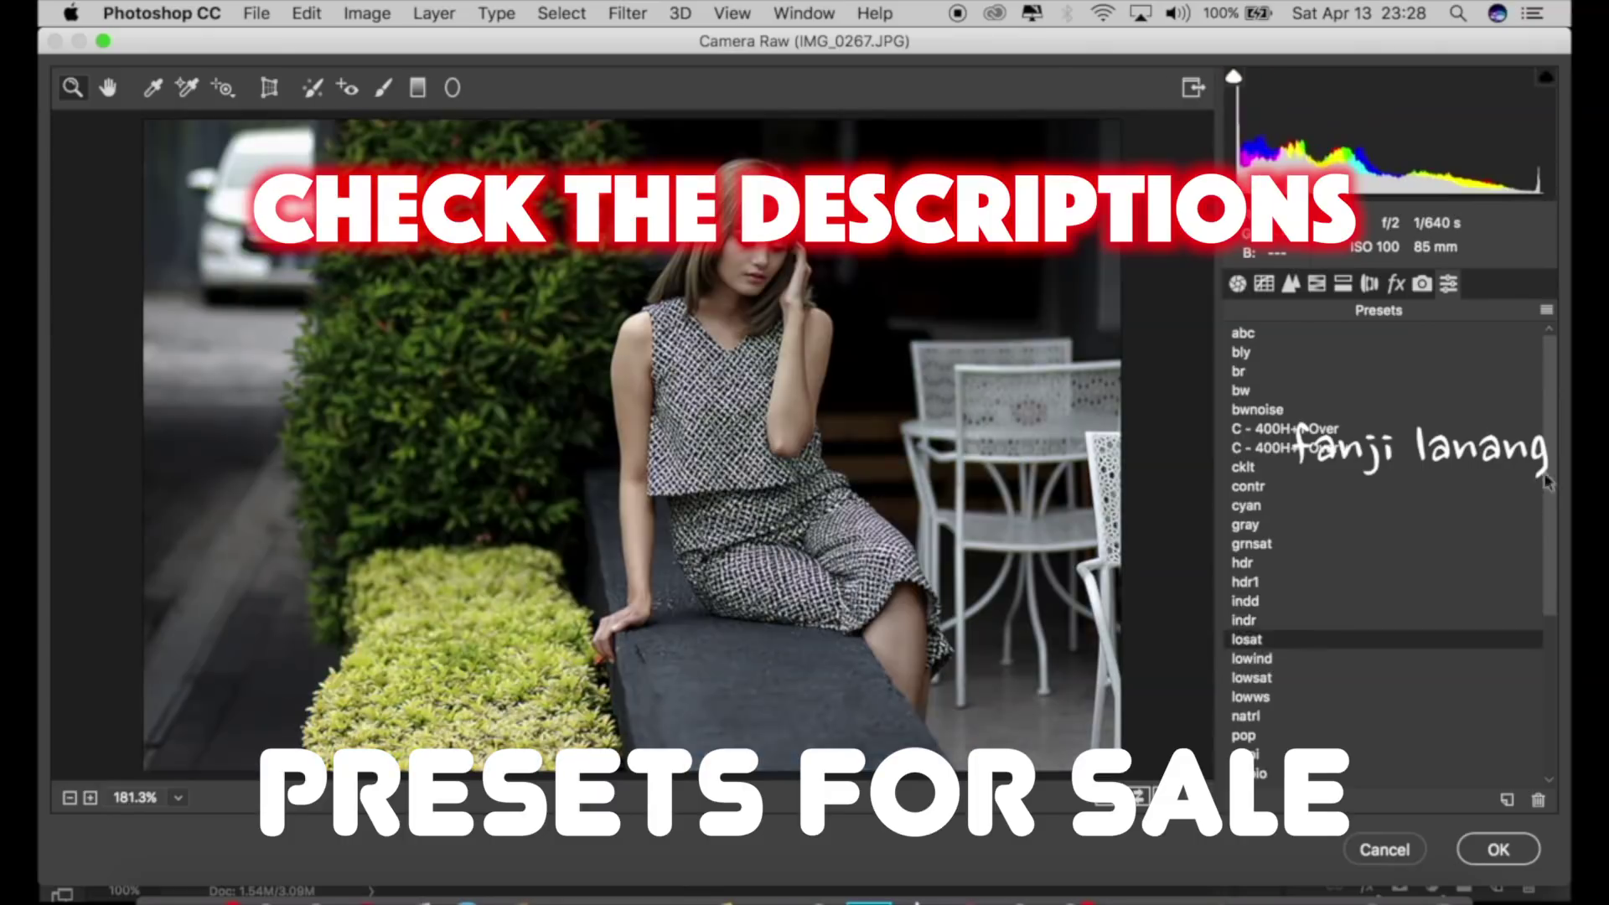
Preview the lowsat and orange-toned yl presets on the current photo, then exit Camera Raw.
{"action": "scroll", "coordinate": [1257, 502], "scroll_direction": "down", "scroll_amount": 5}
{"action": "left_click", "coordinate": [1258, 417]}
{"action": "left_click", "coordinate": [1248, 508]}
{"action": "left_click", "coordinate": [1244, 682]}
{"action": "left_click", "coordinate": [1237, 738]}
{"action": "left_click", "coordinate": [1384, 848]}
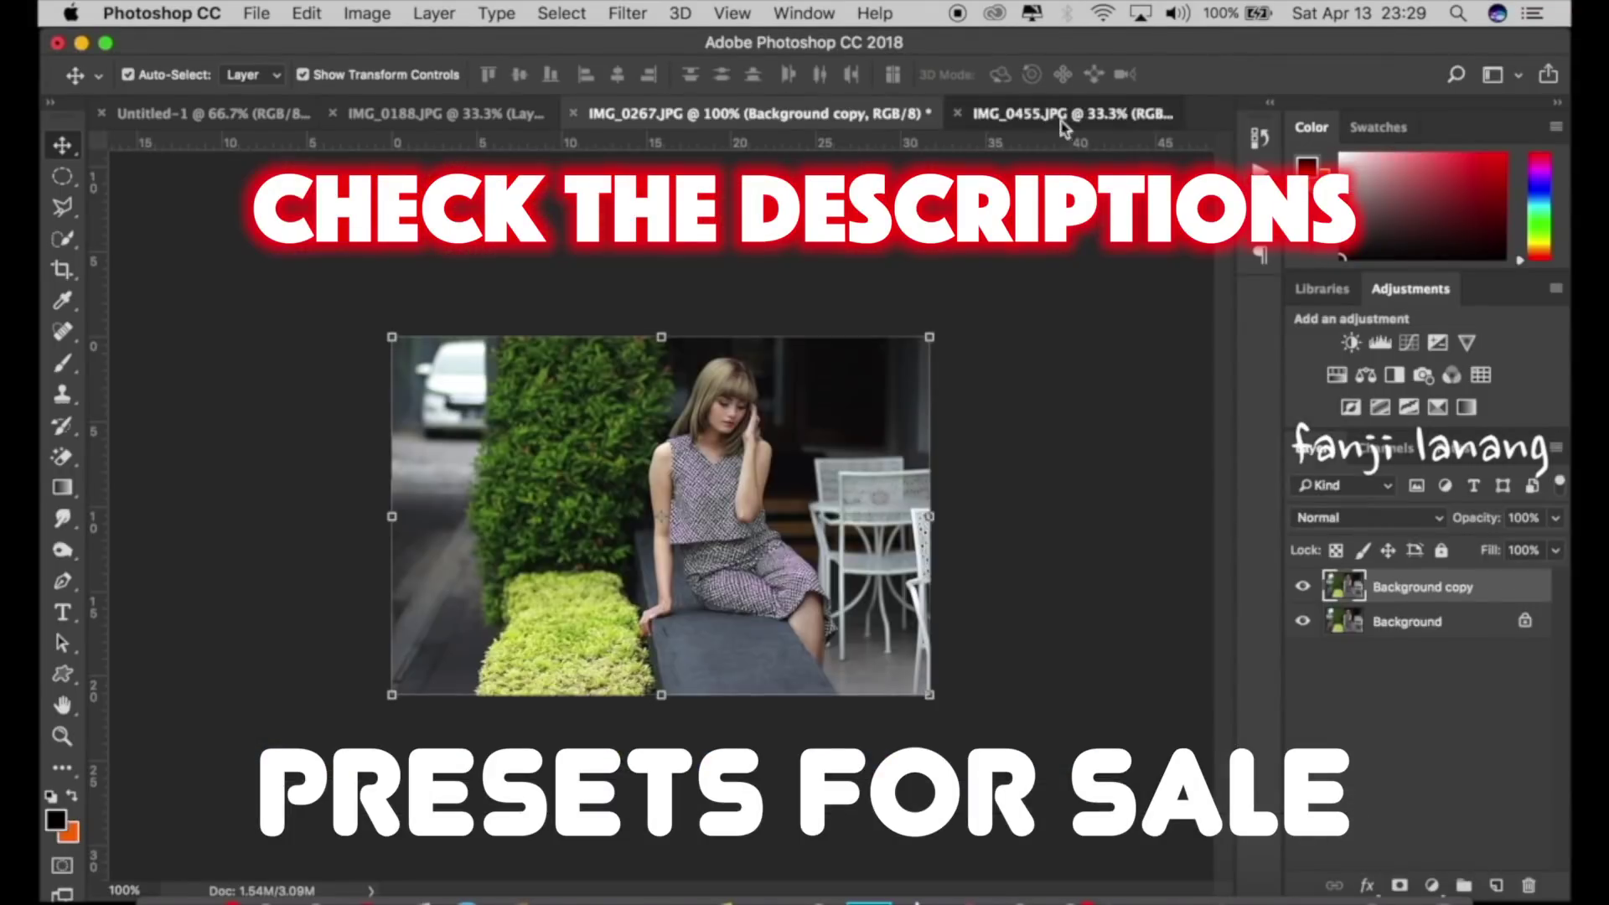
Switch to the IMG_0455 photo and open it in Camera Raw.
{"action": "left_click", "coordinate": [1114, 109]}
{"action": "left_click", "coordinate": [628, 13]}
{"action": "left_click", "coordinate": [700, 159]}
Preview the black-and-white, cyan, saturated, indr and muted lowind presets on IMG_0455.
{"action": "left_click", "coordinate": [1257, 333]}
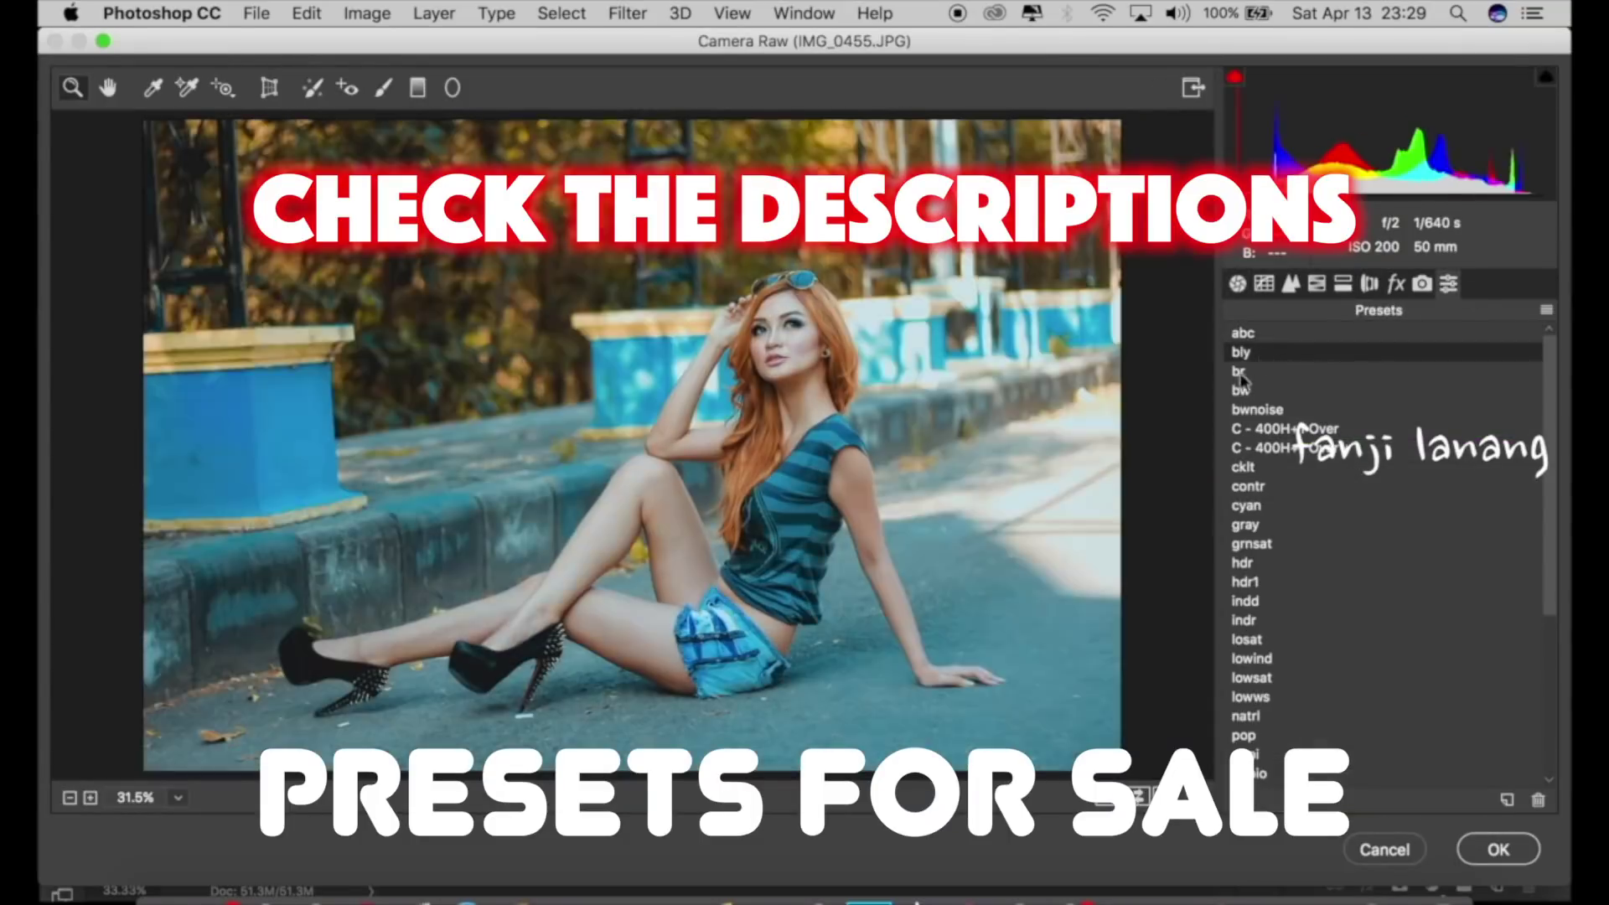
{"action": "left_click", "coordinate": [1256, 391]}
{"action": "left_click", "coordinate": [1257, 506]}
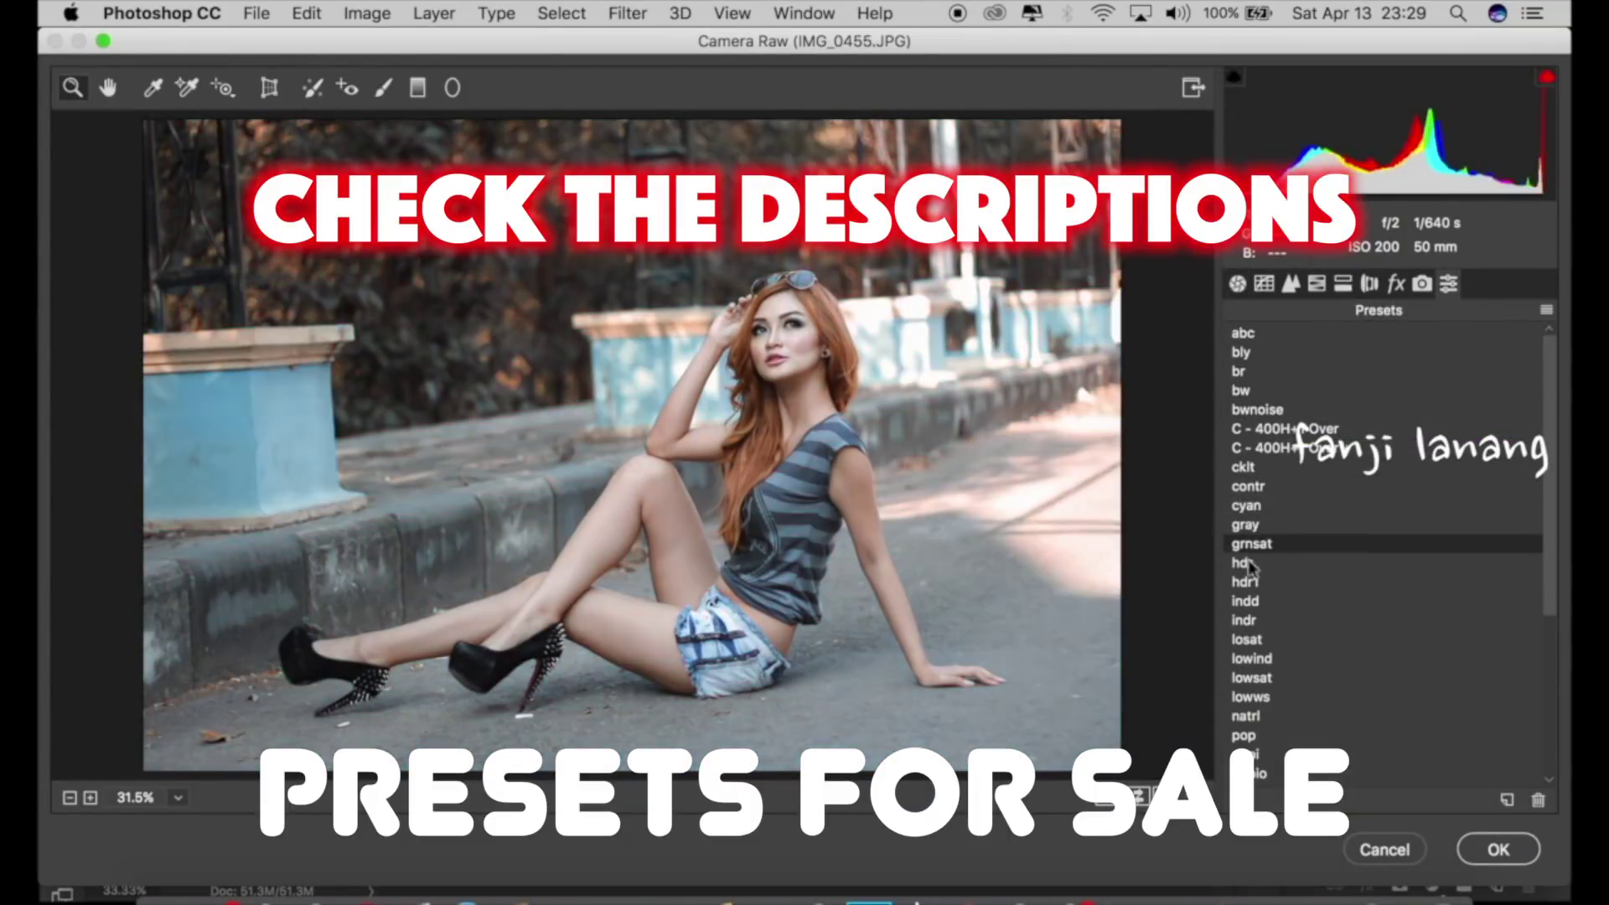
{"action": "left_click", "coordinate": [1257, 562]}
{"action": "left_click", "coordinate": [1257, 601]}
{"action": "left_click", "coordinate": [1254, 639]}
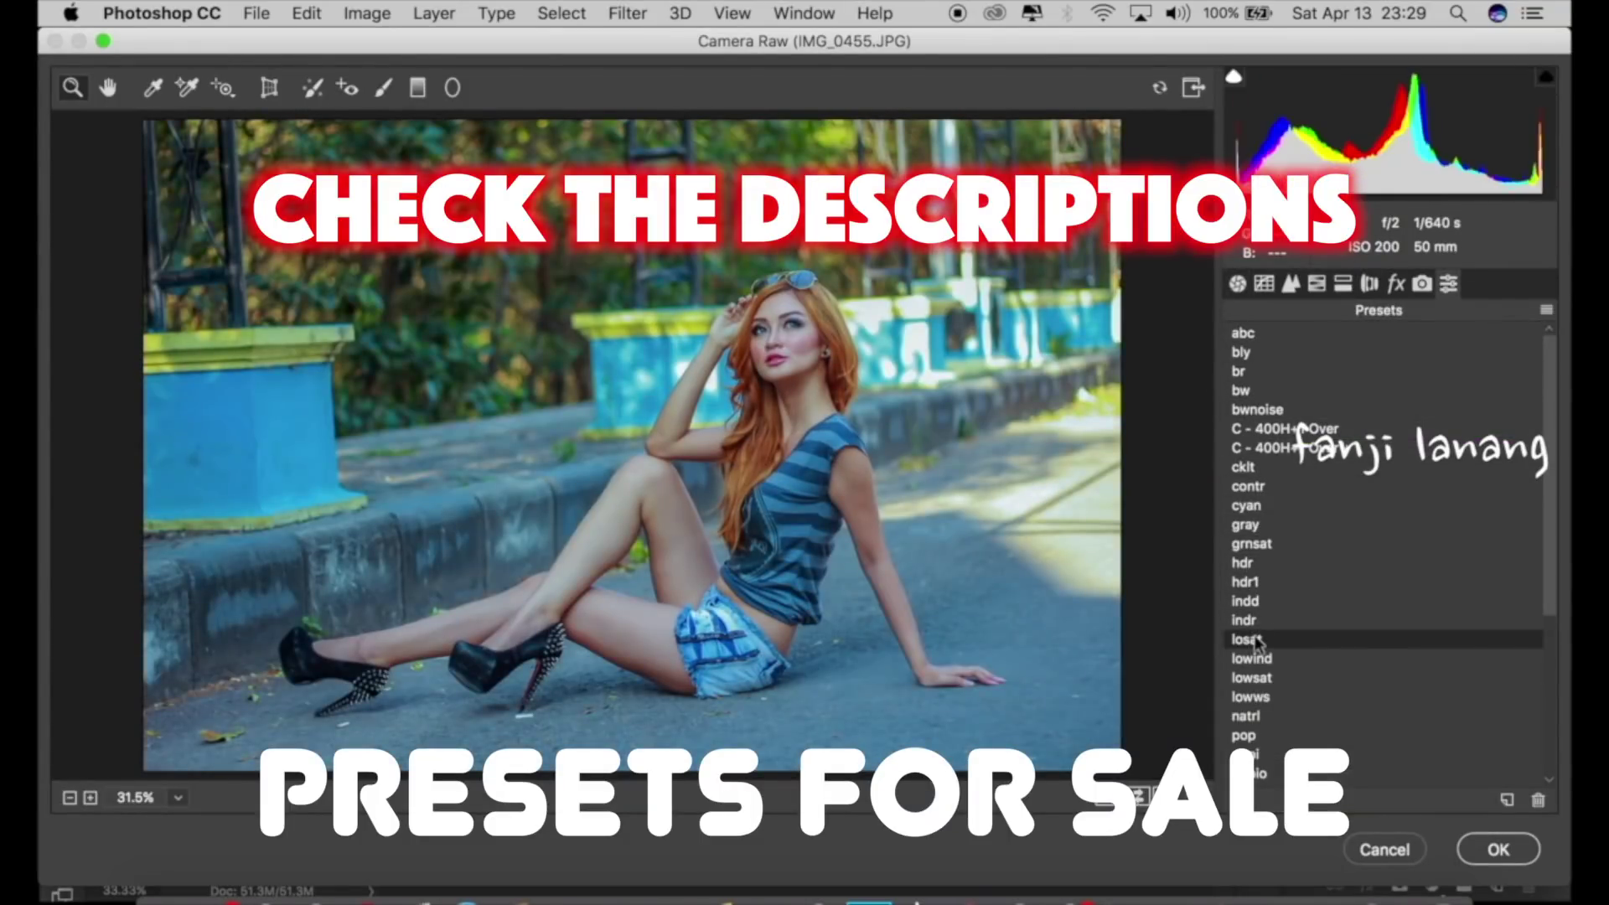
Preview further presets down the list: warm sepi, sft, and finally teal-toned sftt.
{"action": "left_click_drag", "start_coordinate": [1548, 503], "coordinate": [1547, 658]}
{"action": "left_click", "coordinate": [1244, 470]}
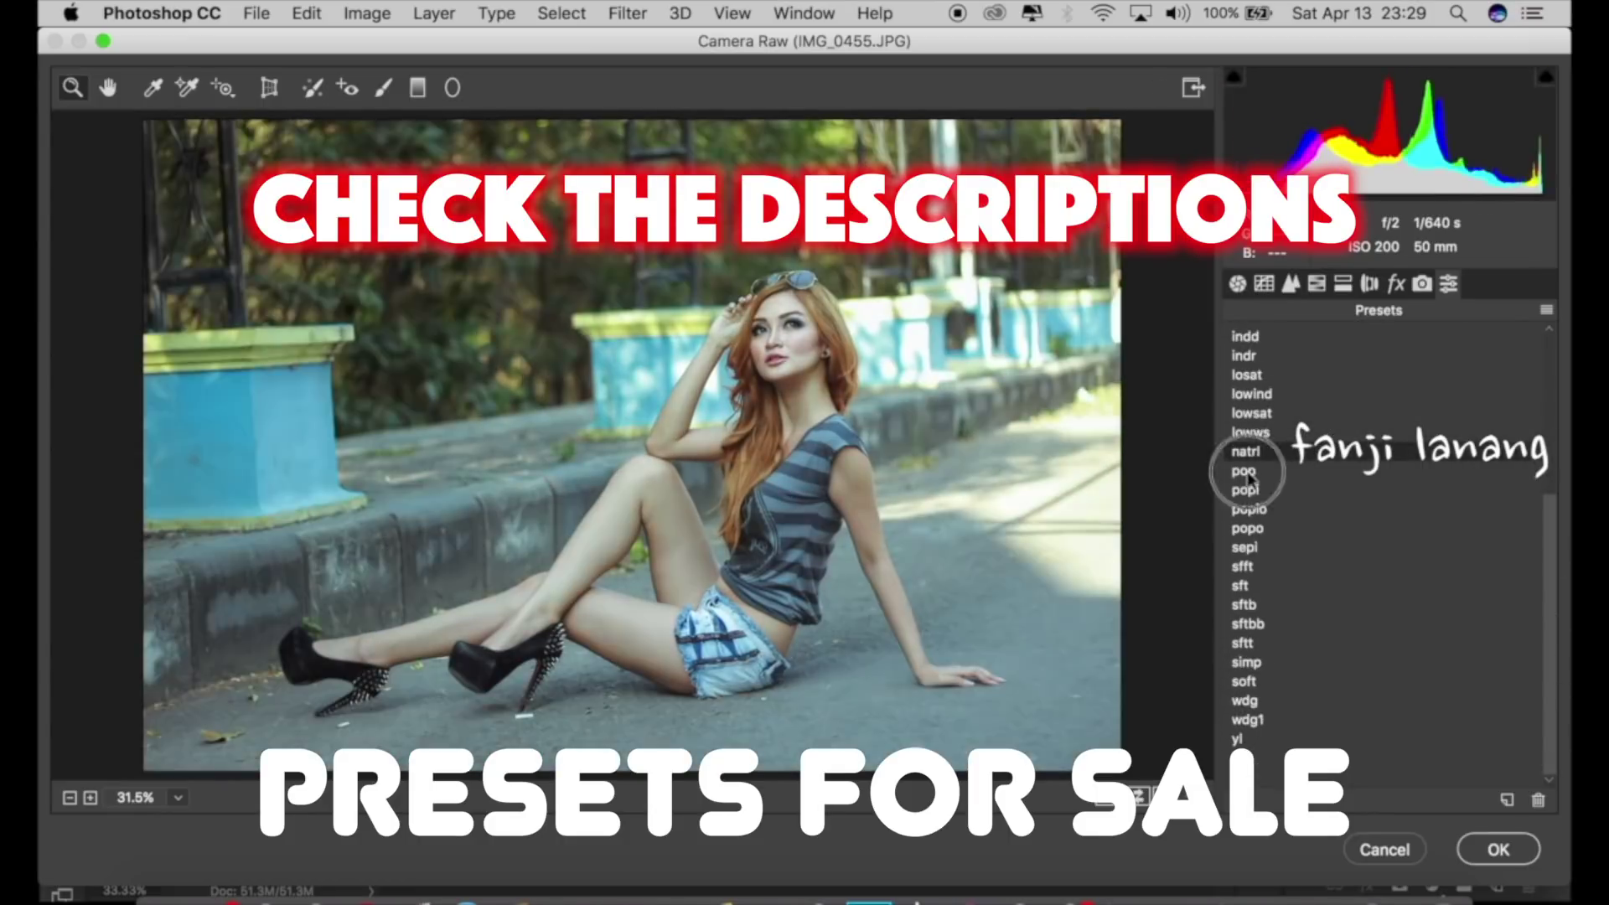
{"action": "left_click", "coordinate": [1247, 528]}
{"action": "left_click", "coordinate": [1245, 566]}
{"action": "left_click", "coordinate": [1244, 604]}
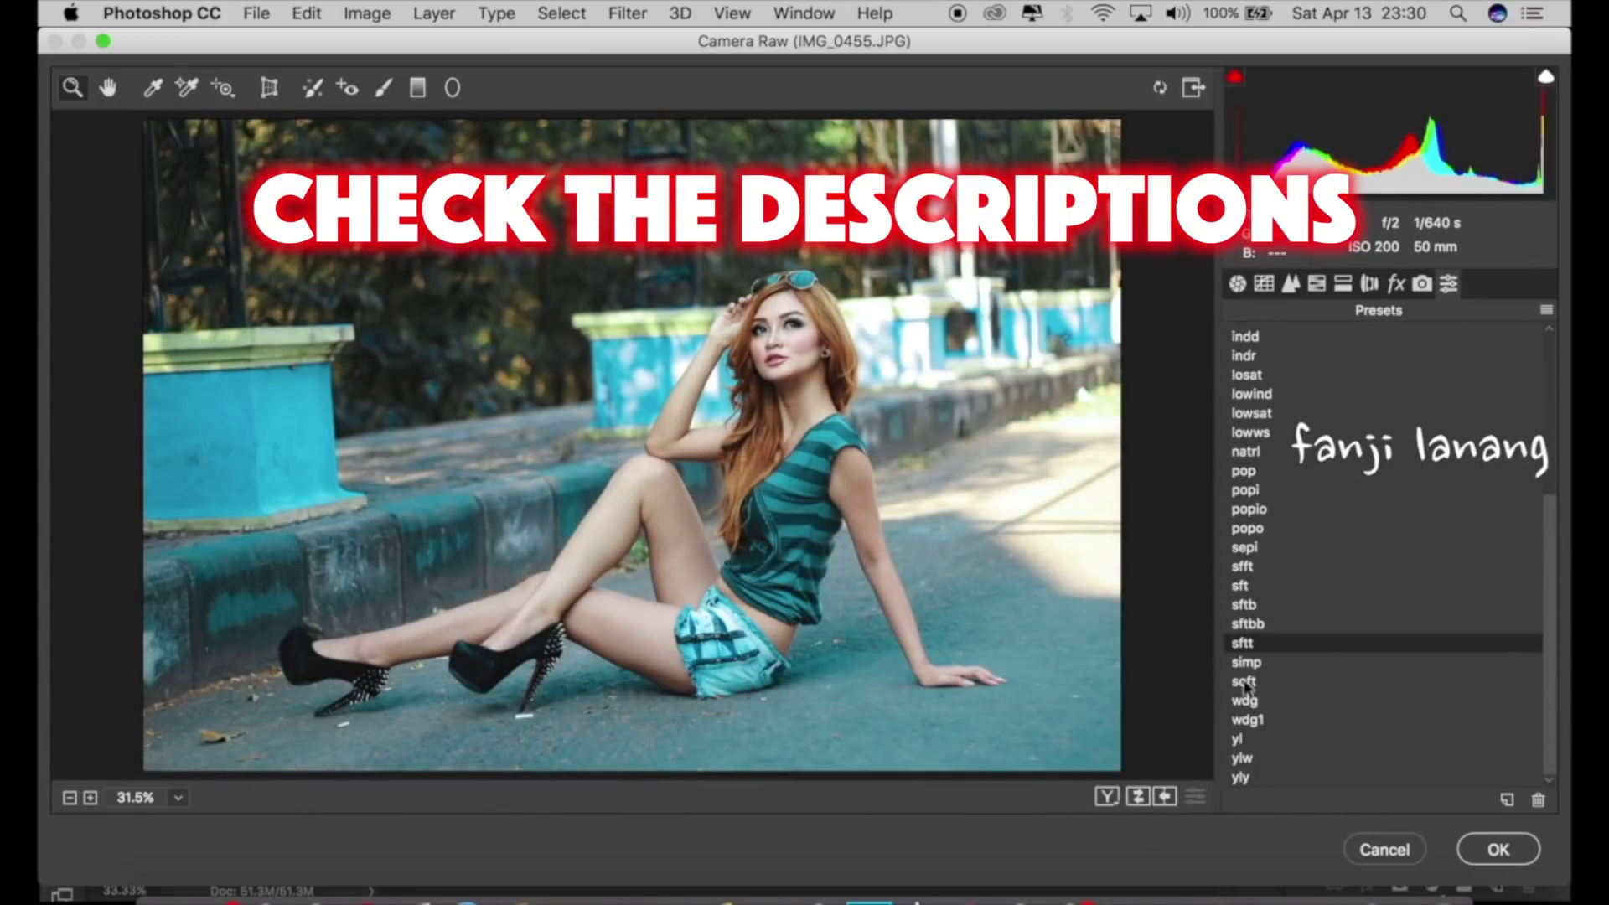